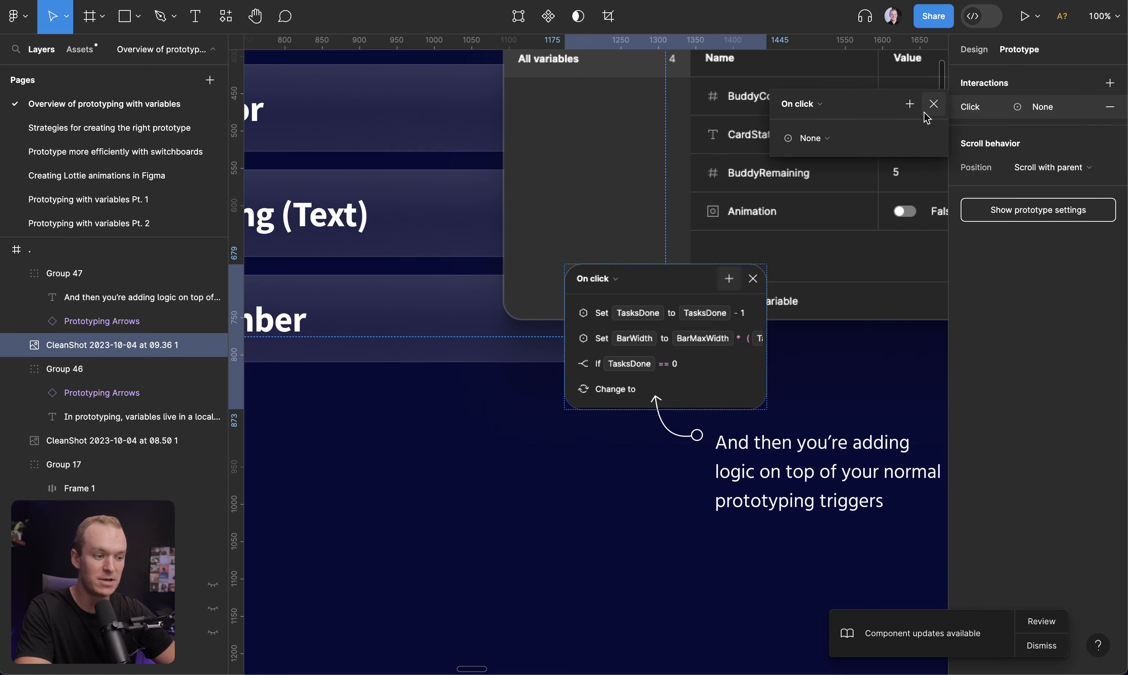
# Add a Conditional action to the click interaction, then add a Set variable action
pyautogui.click(910, 106)
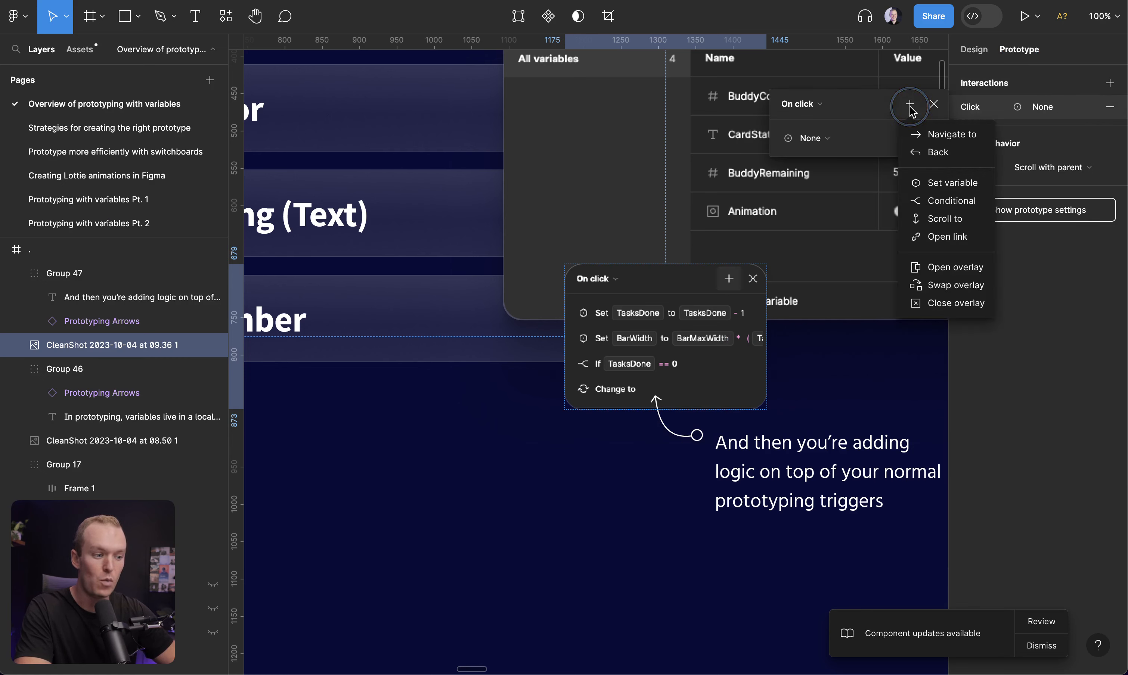
pyautogui.click(948, 206)
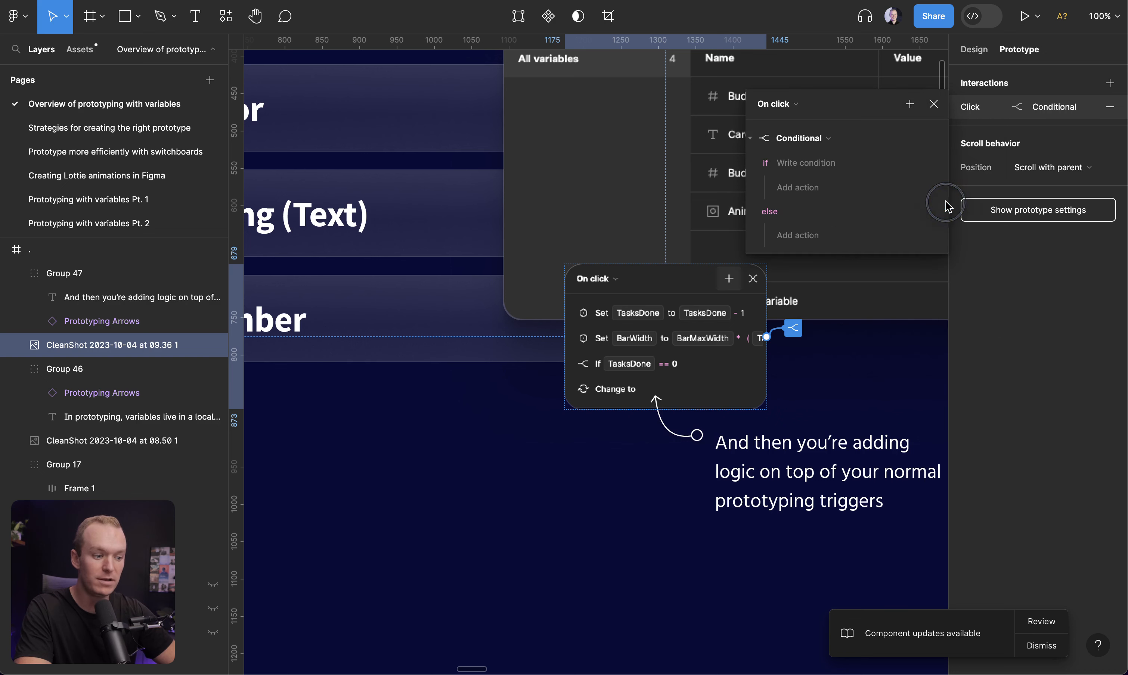
pyautogui.click(911, 108)
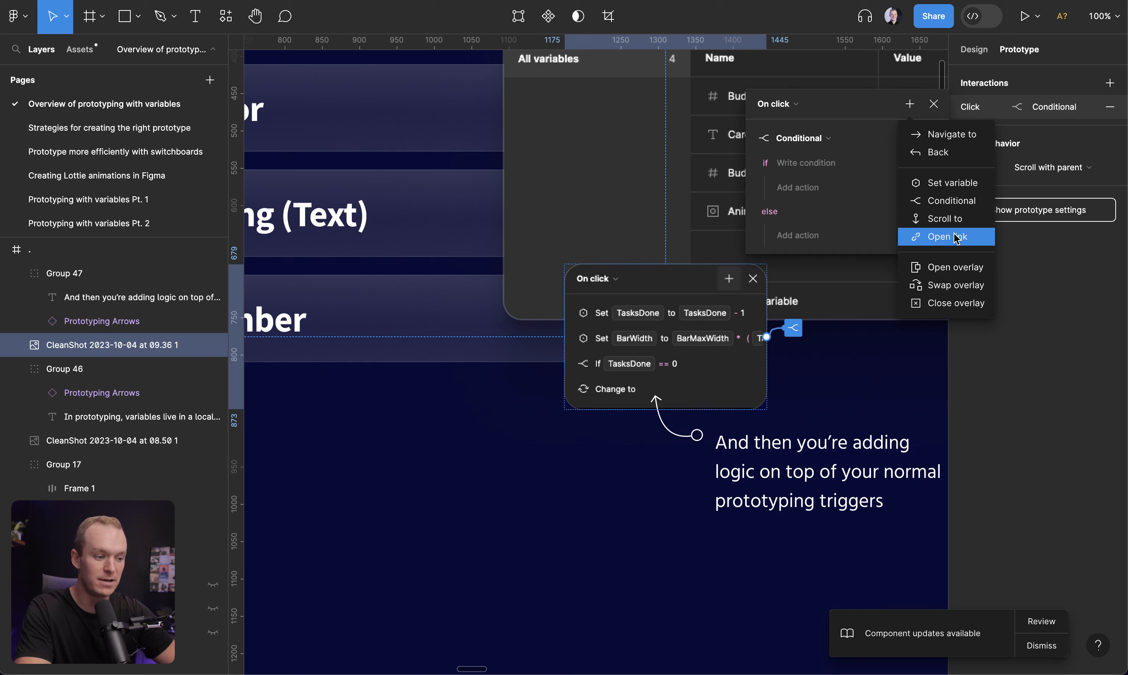
pyautogui.click(952, 182)
pyautogui.click(933, 292)
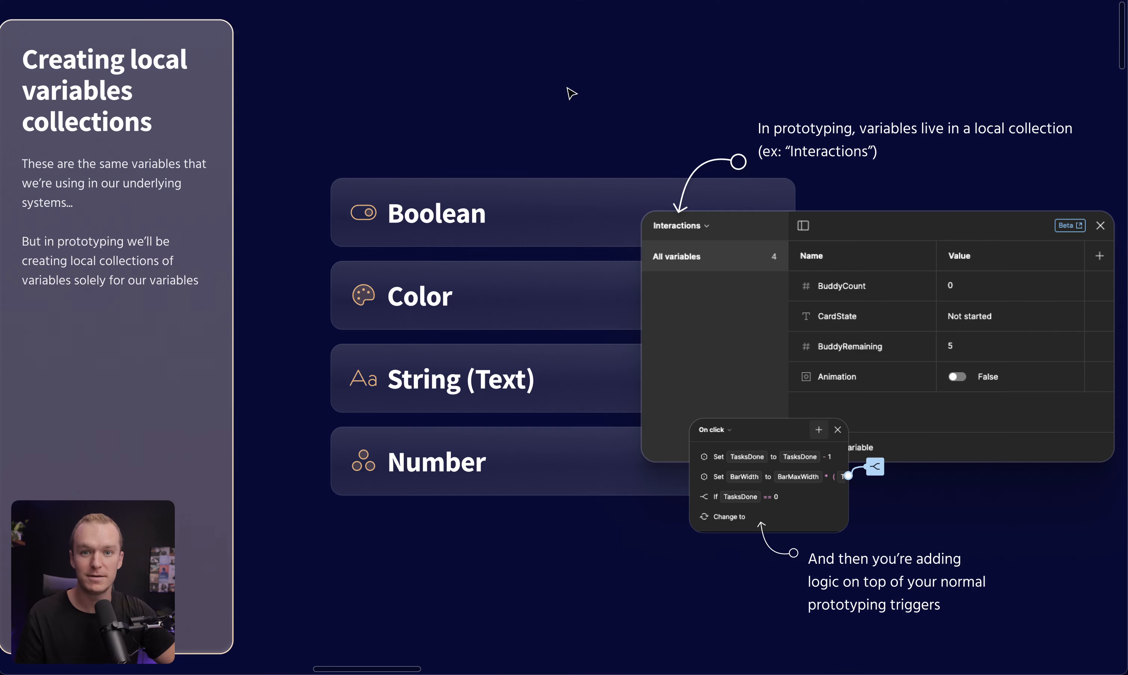
pyautogui.press('n')
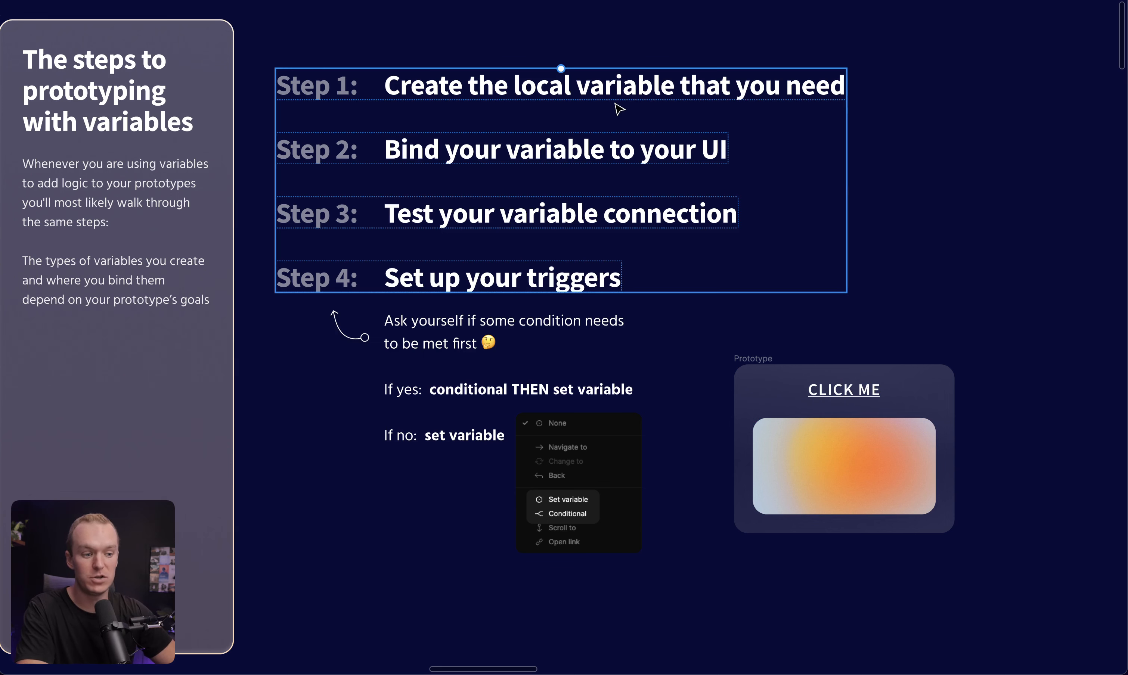
pyautogui.doubleClick(505, 104)
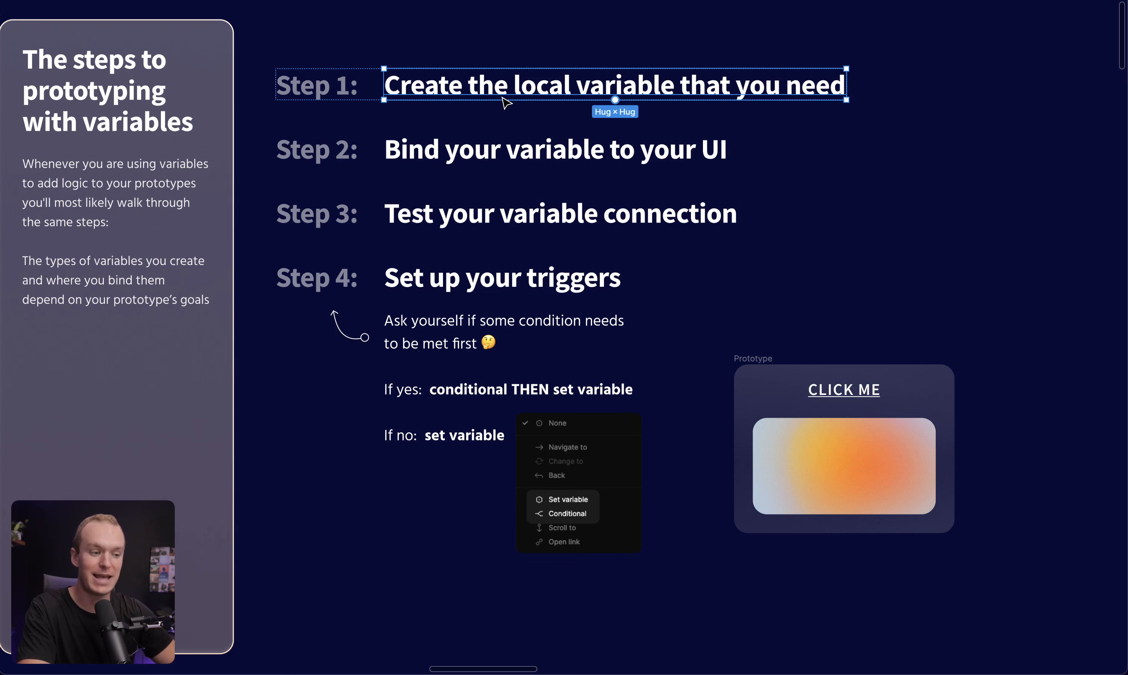
pyautogui.click(1060, 153)
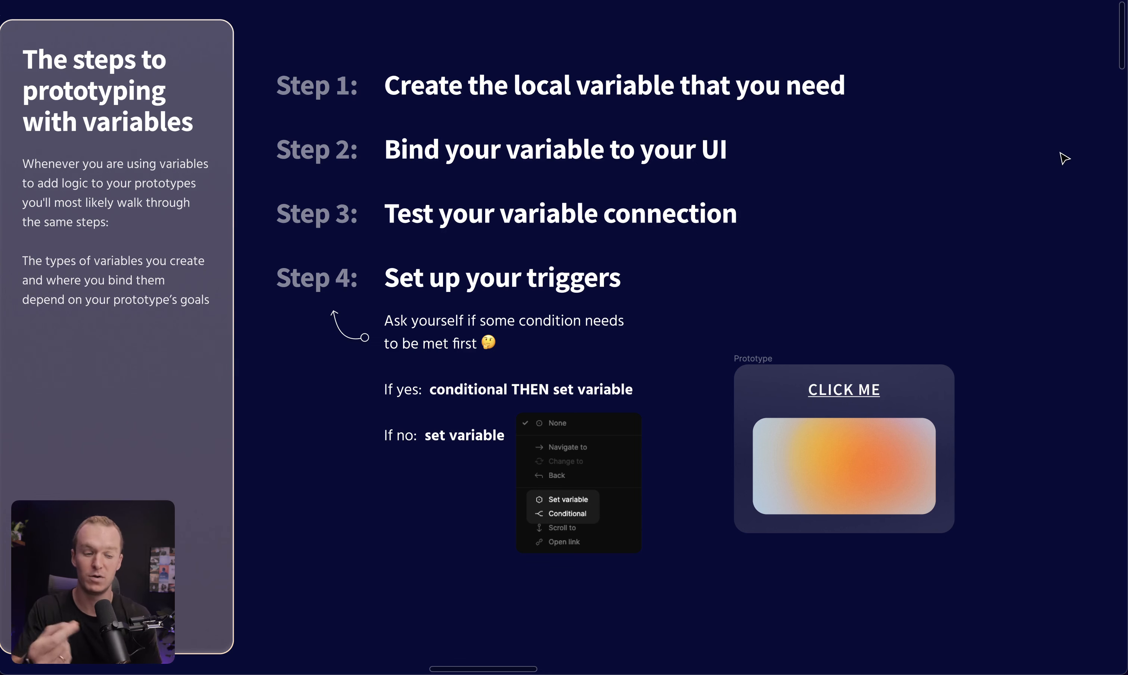
# Open the local variables and create a new variable collection
pyautogui.hotkey('ctrl', '\\')
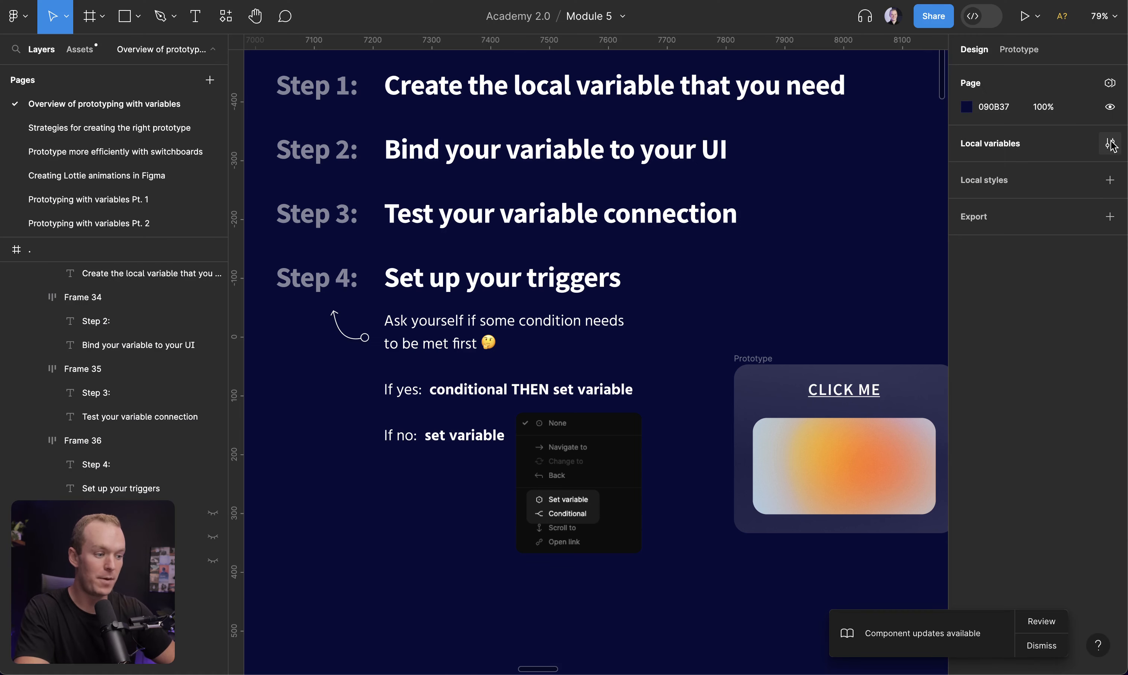
pyautogui.click(1110, 145)
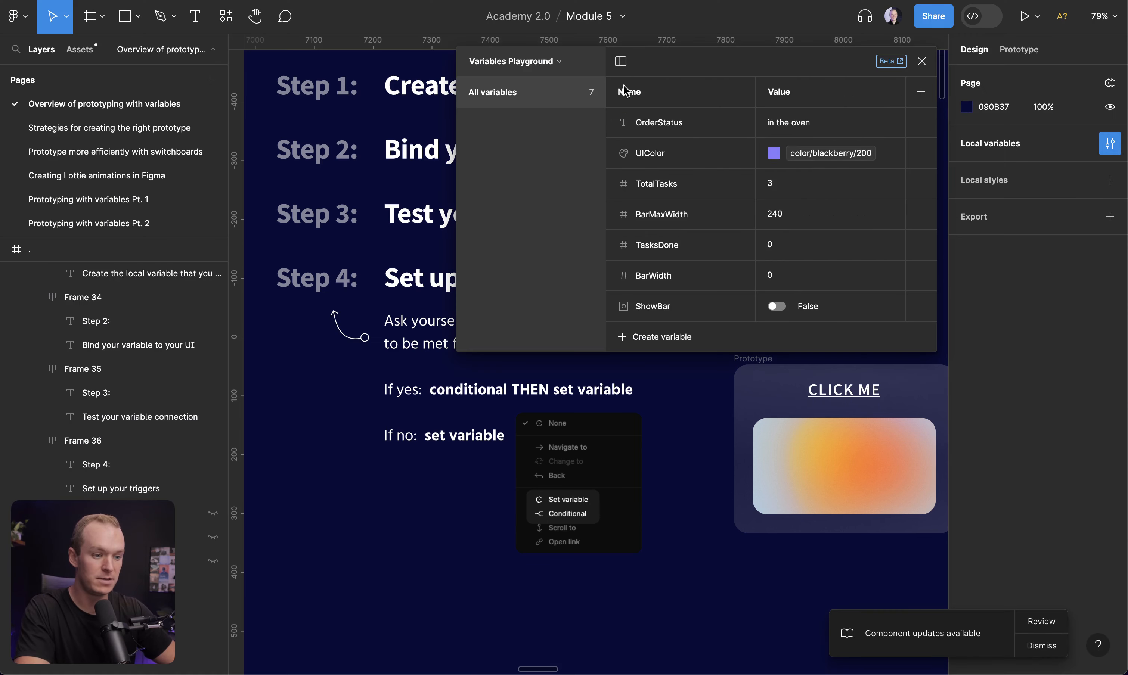
pyautogui.click(538, 63)
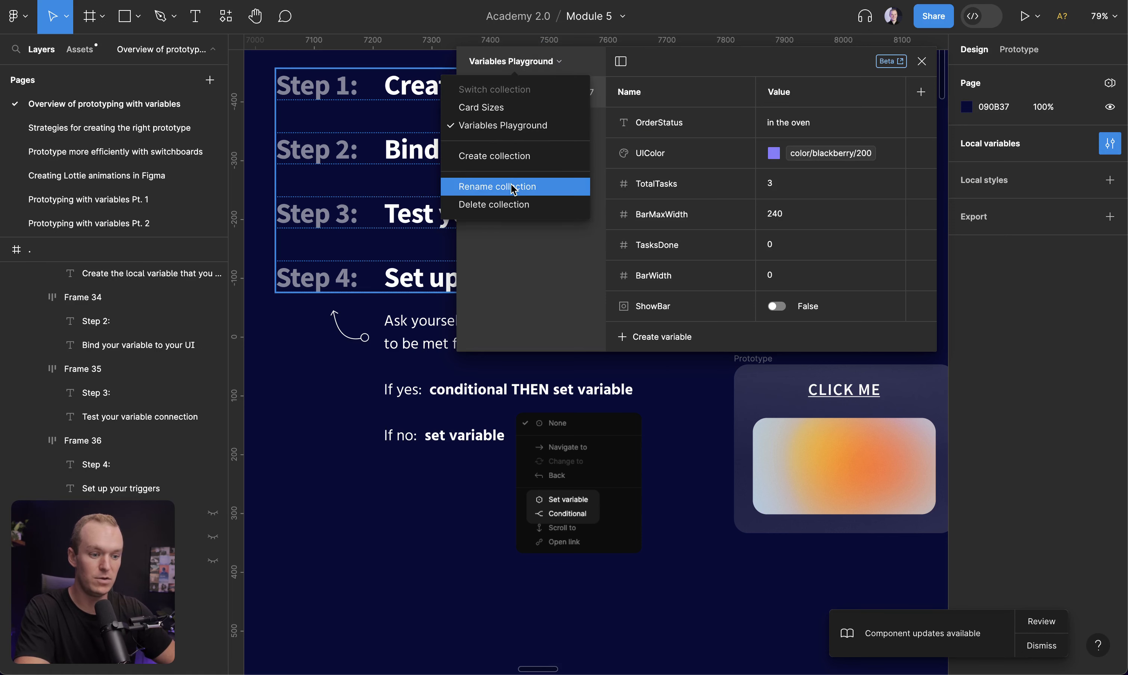
pyautogui.click(508, 156)
pyautogui.press('Return')
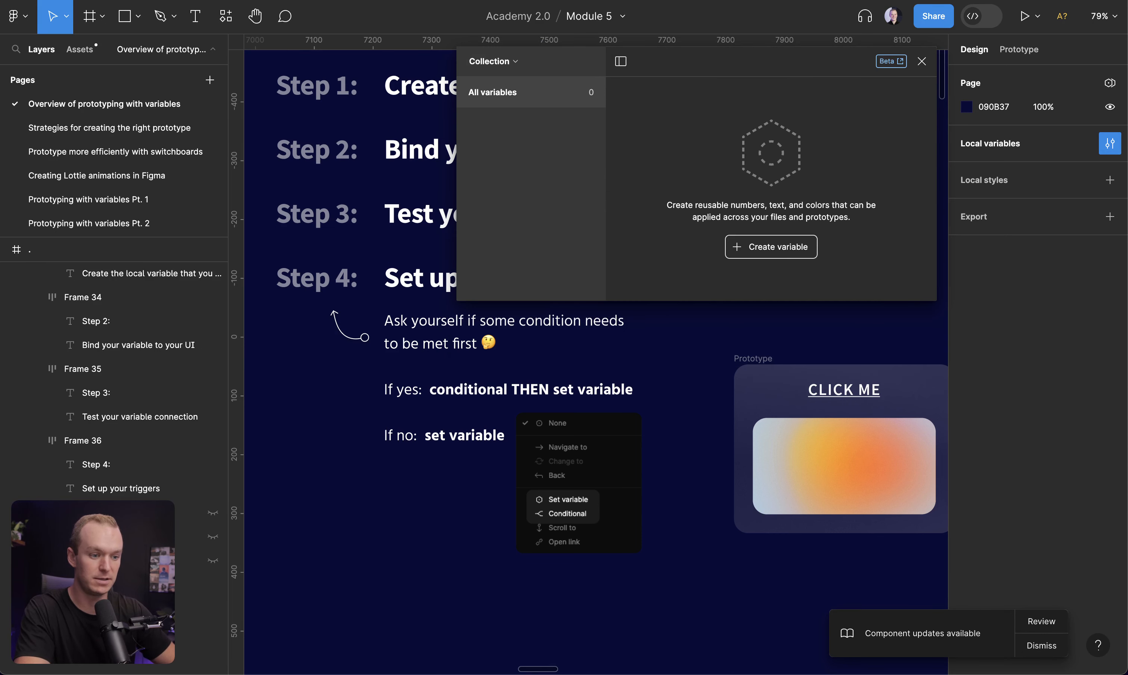
# Create a Boolean variable named isVisible with its value set to True
pyautogui.click(772, 246)
pyautogui.click(785, 329)
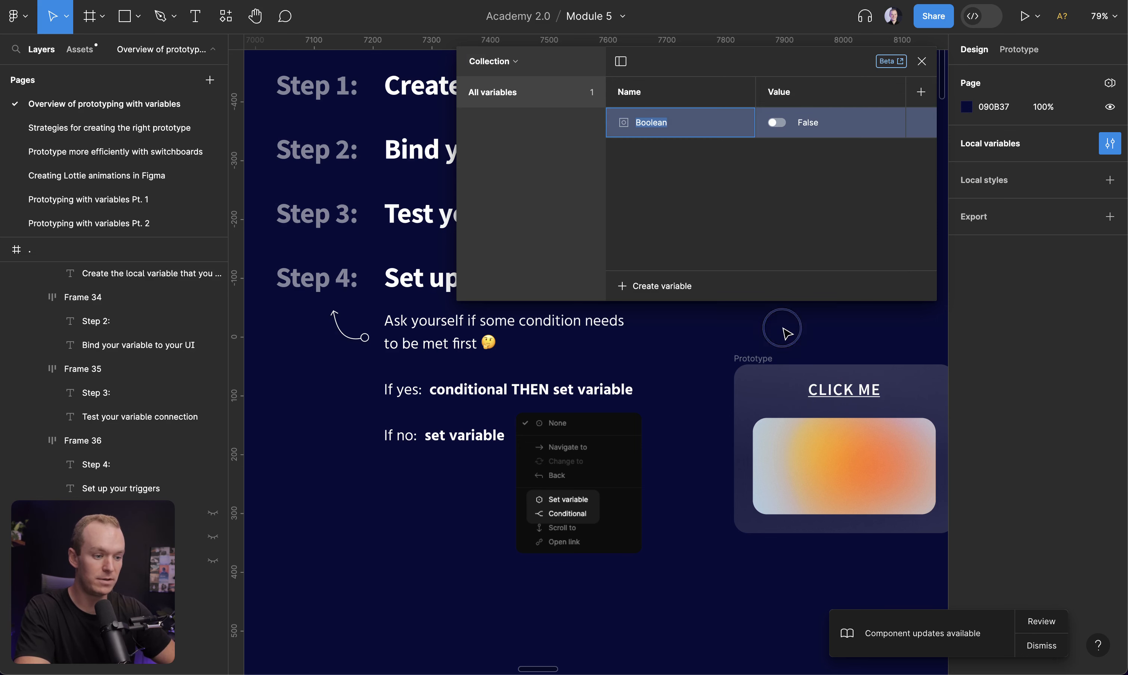
pyautogui.write('isVisible')
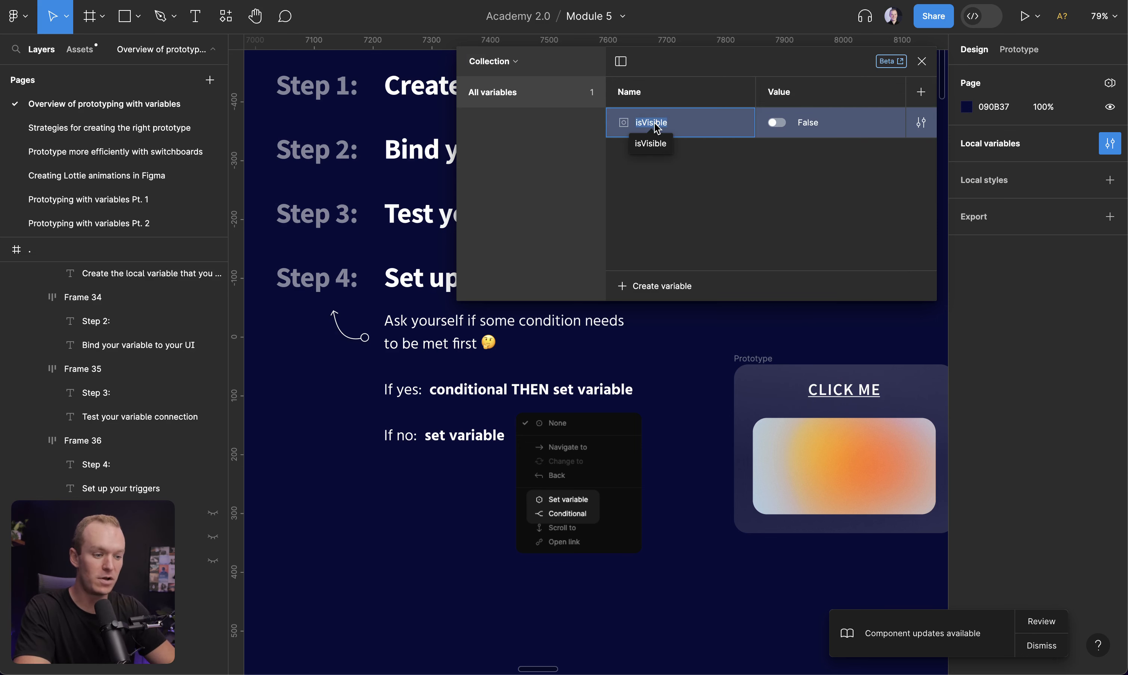
pyautogui.write('isVisible')
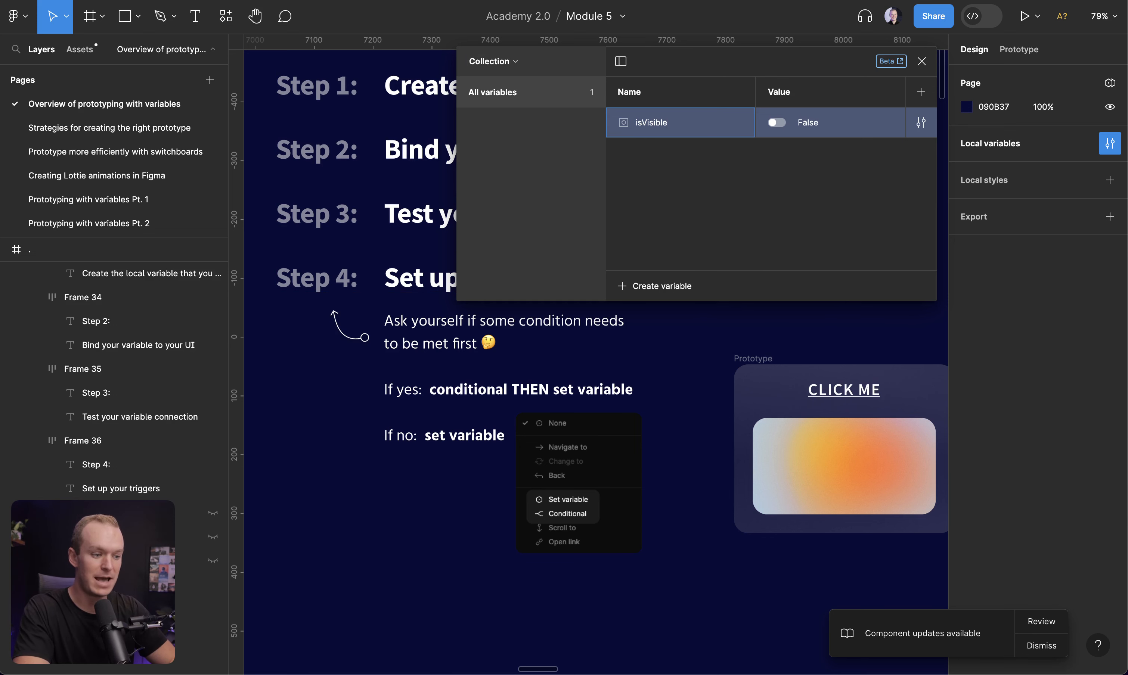
pyautogui.click(776, 124)
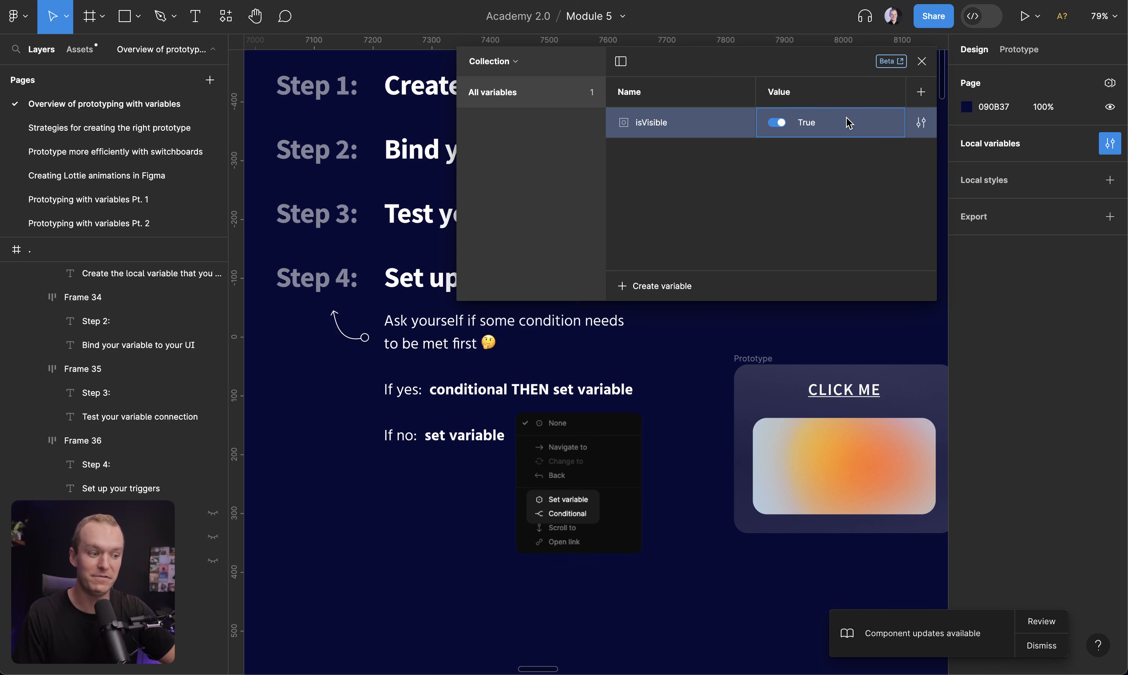
pyautogui.hotkey('ctrl', '\\')
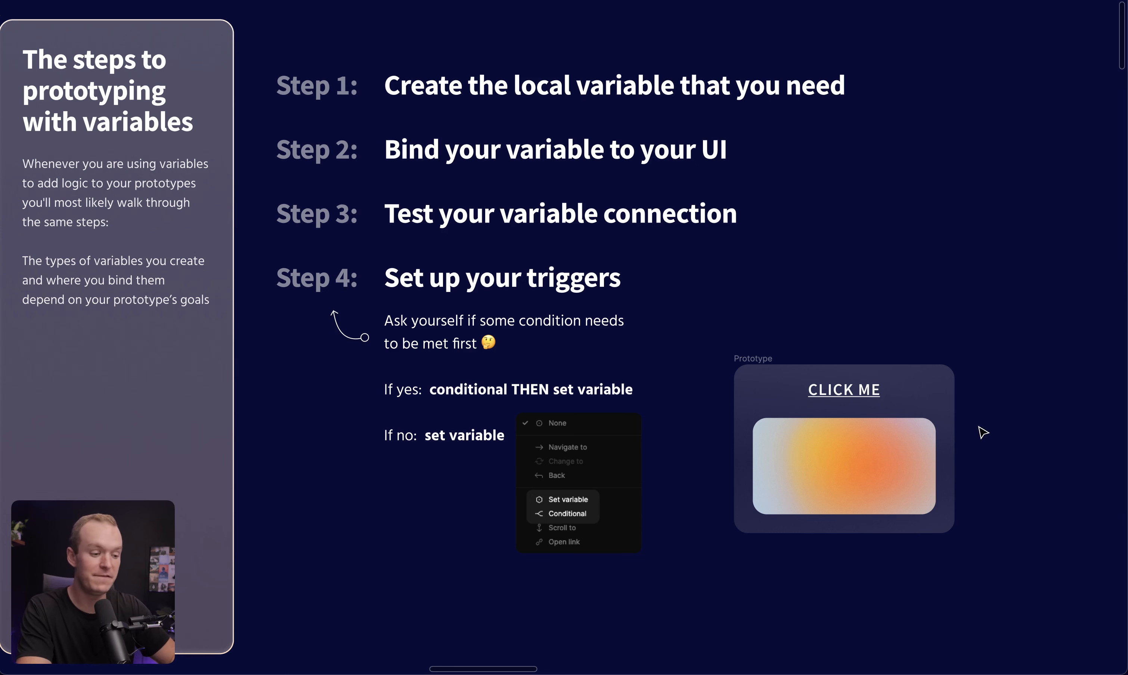
# Bind the gradient image's layer visibility to the isVisible variable
pyautogui.click(852, 469)
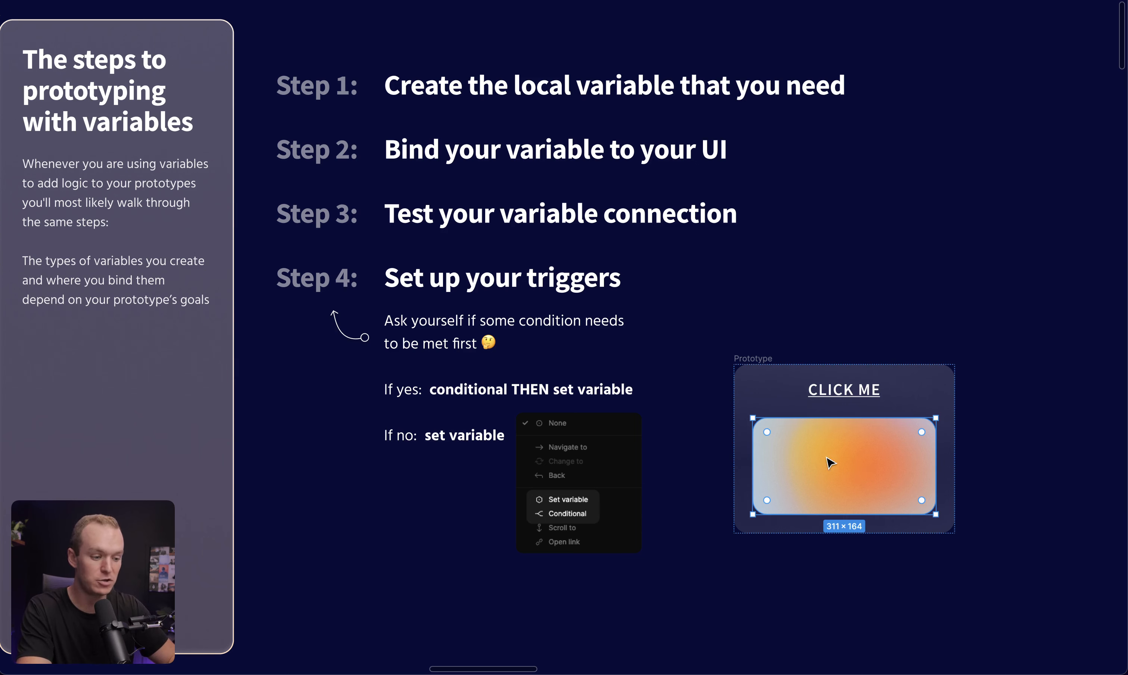
pyautogui.click(861, 298)
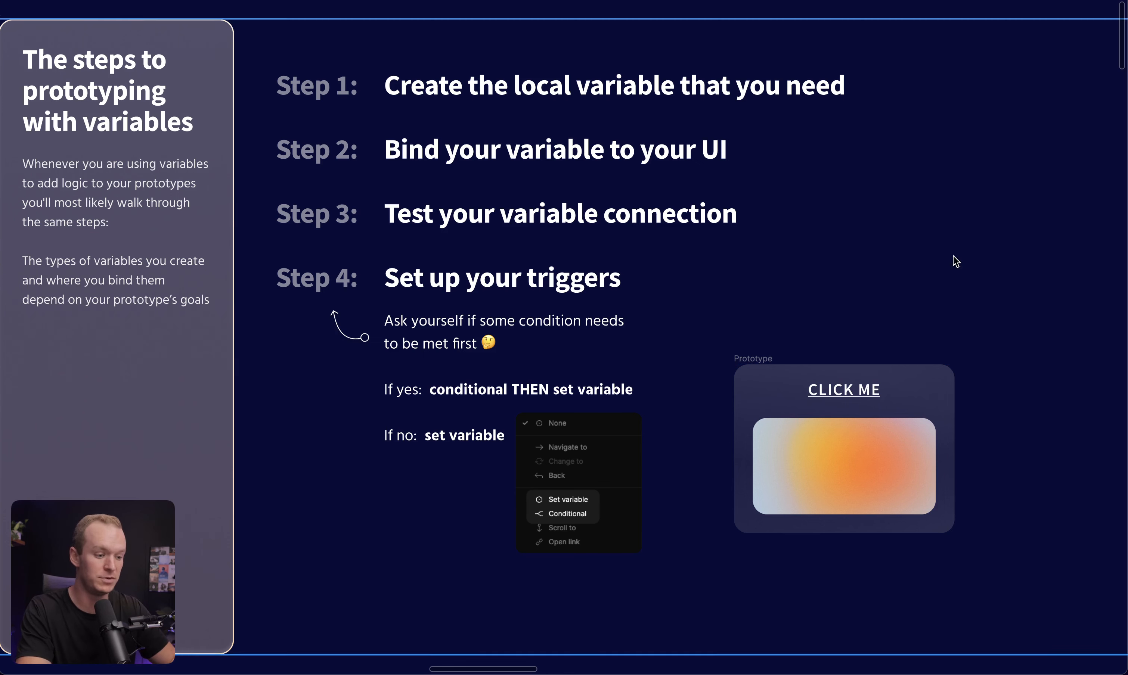
pyautogui.hotkey('ctrl', '\\')
pyautogui.click(880, 479)
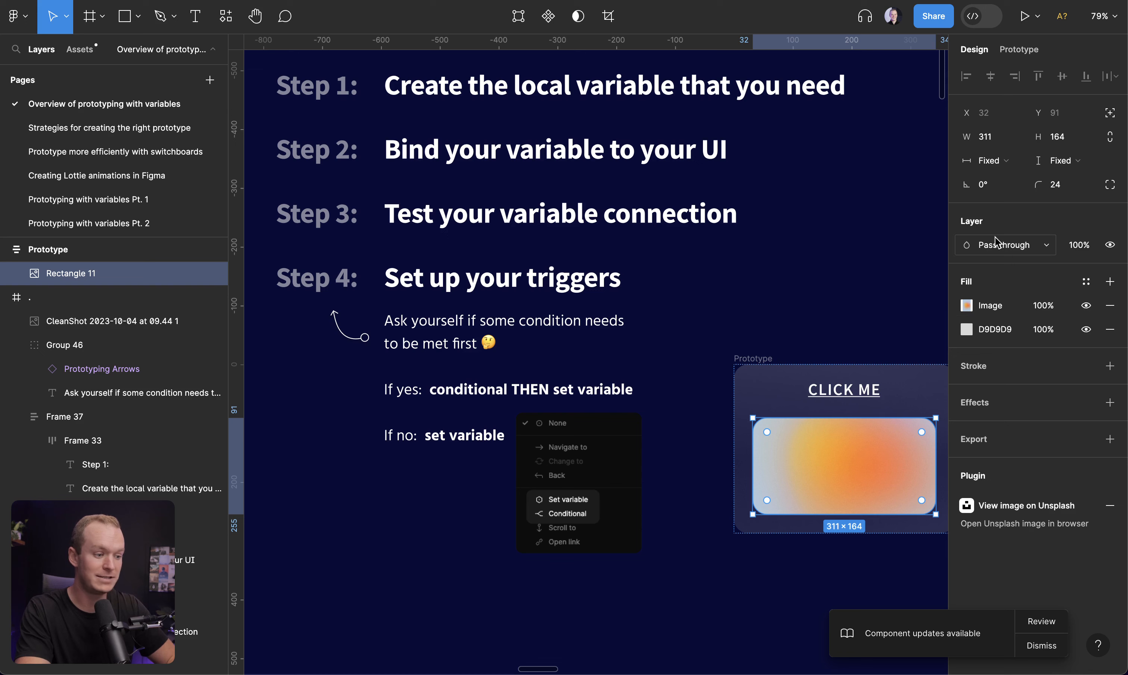
pyautogui.click(1110, 245)
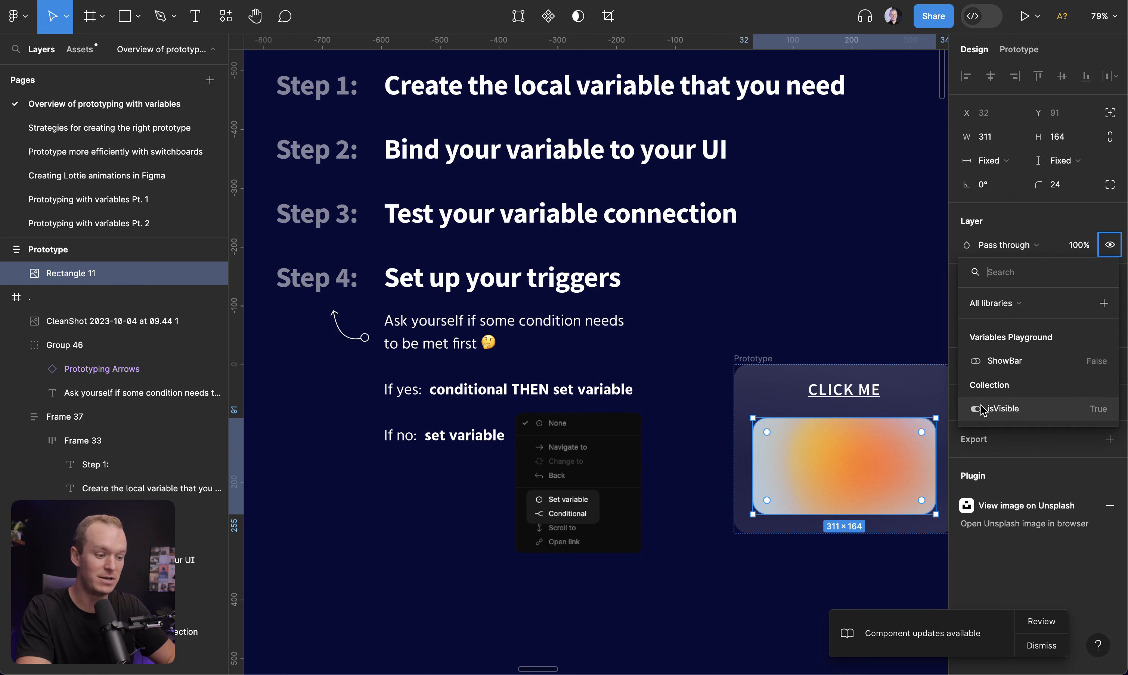
pyautogui.click(1031, 408)
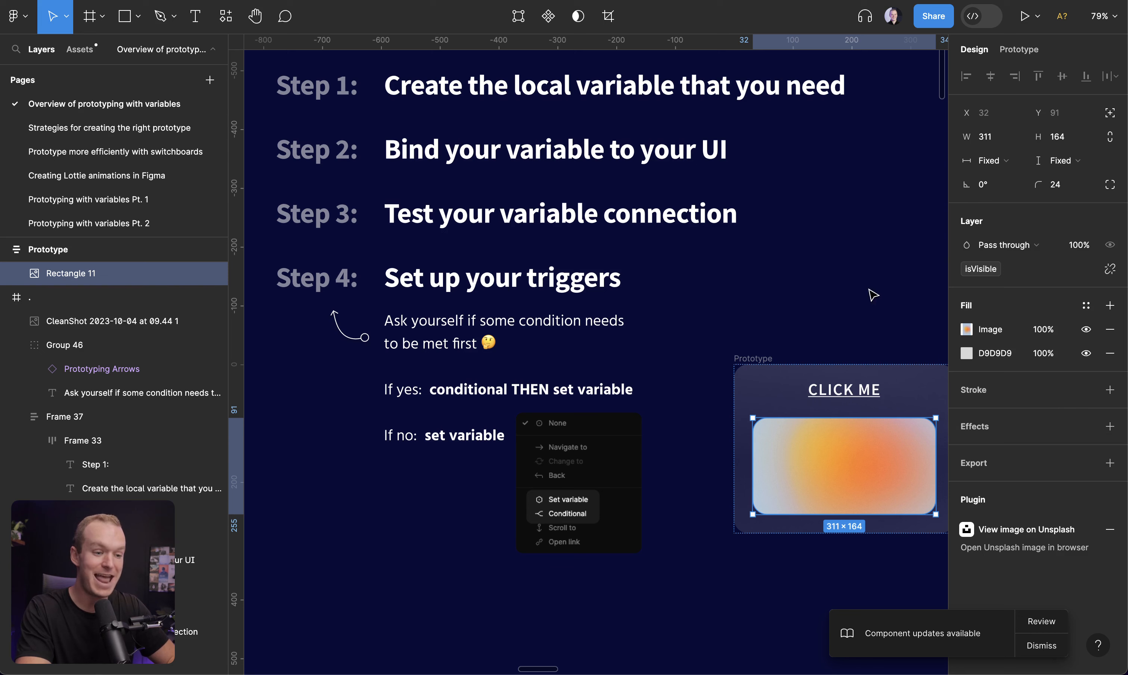
# Toggle isVisible to False and back to True to test the image's visibility binding
pyautogui.click(422, 224)
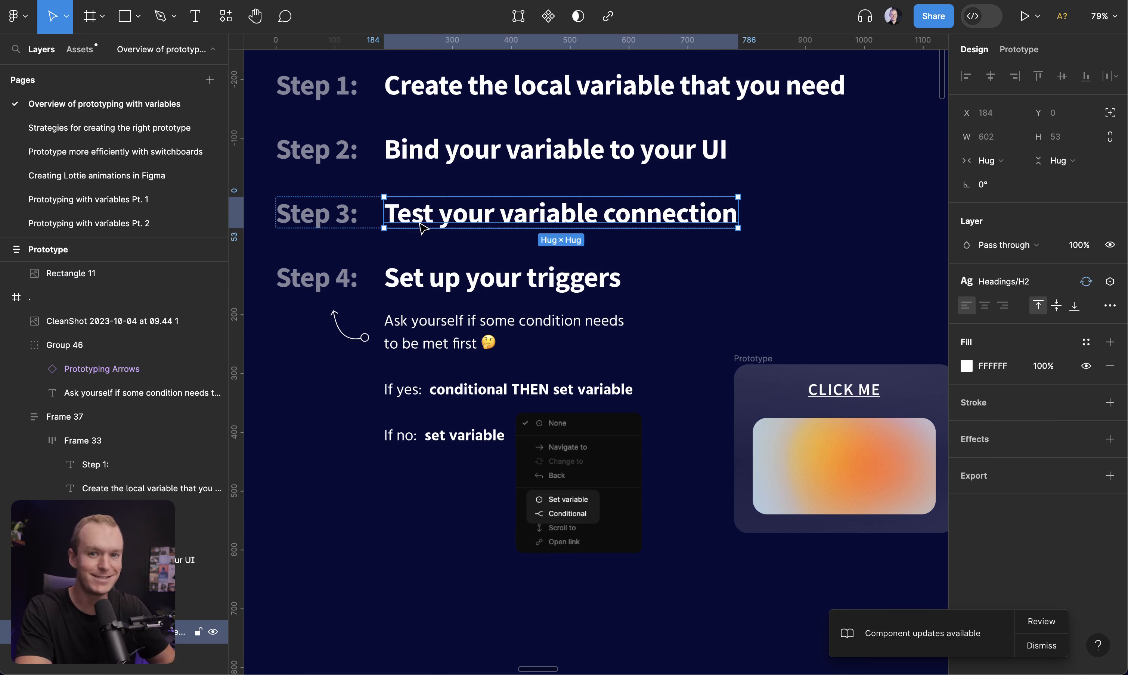
pyautogui.click(874, 187)
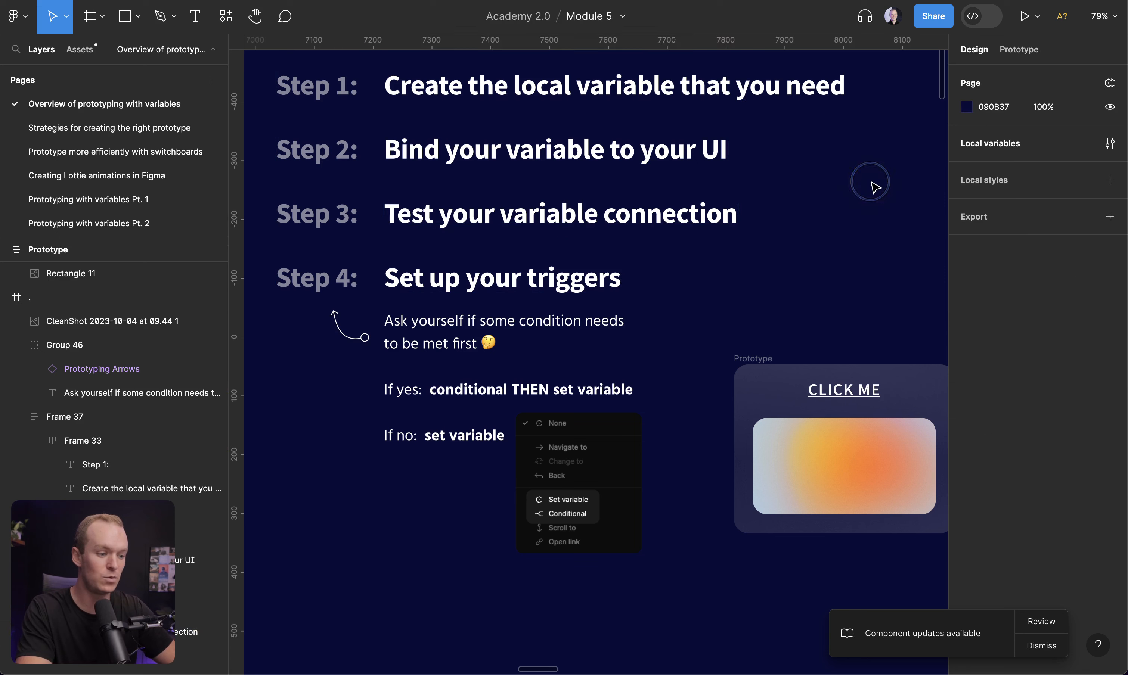
pyautogui.click(1108, 143)
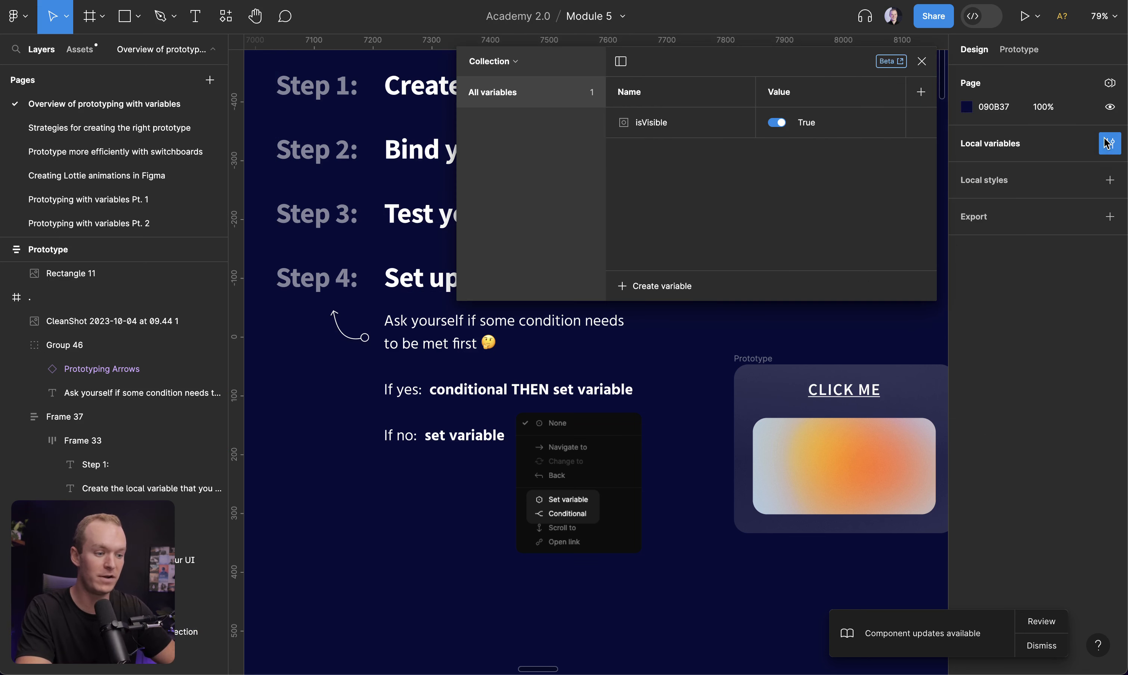
pyautogui.click(777, 123)
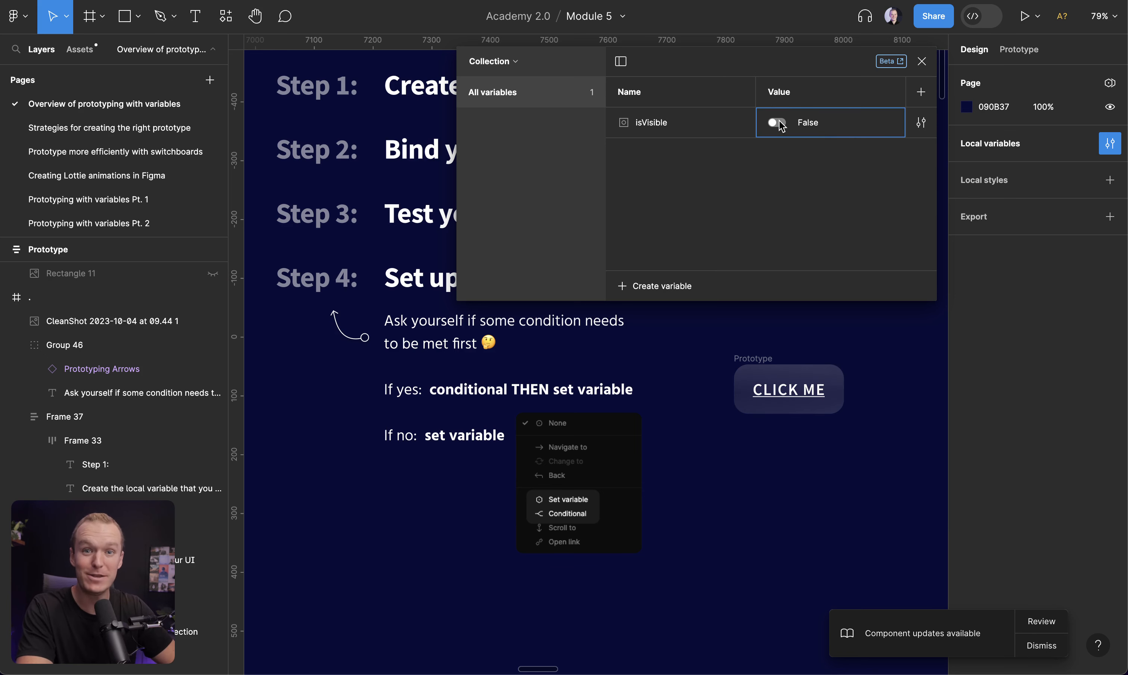
pyautogui.click(777, 123)
pyautogui.click(921, 60)
pyautogui.hotkey('ctrl', '\\')
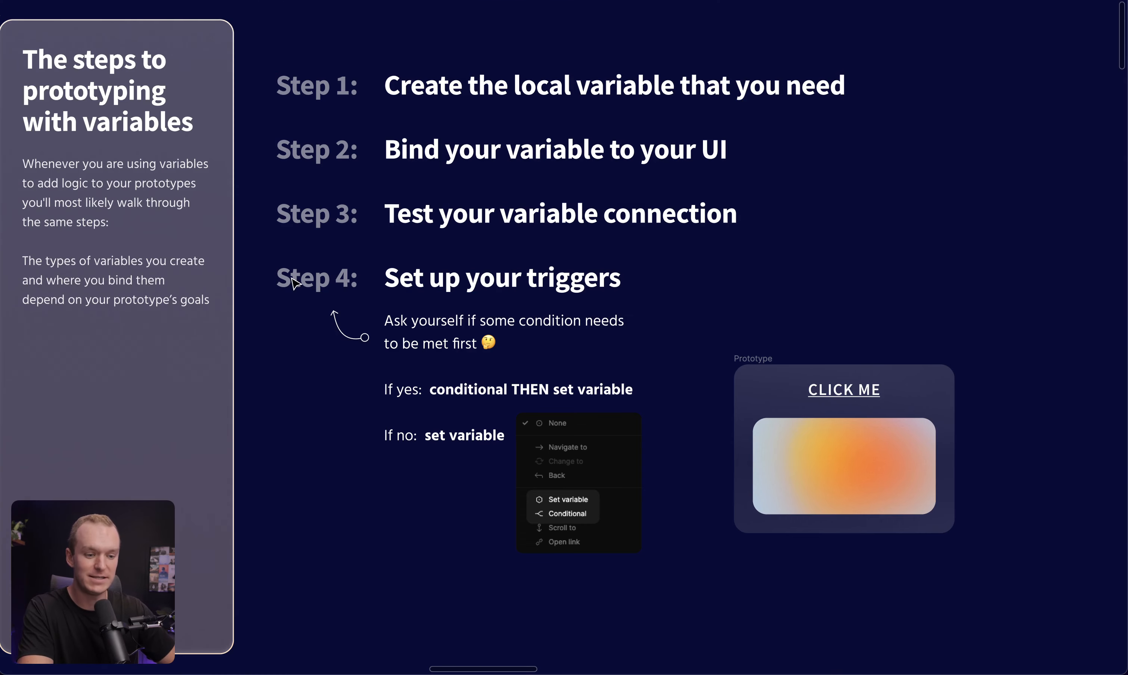
pyautogui.click(319, 288)
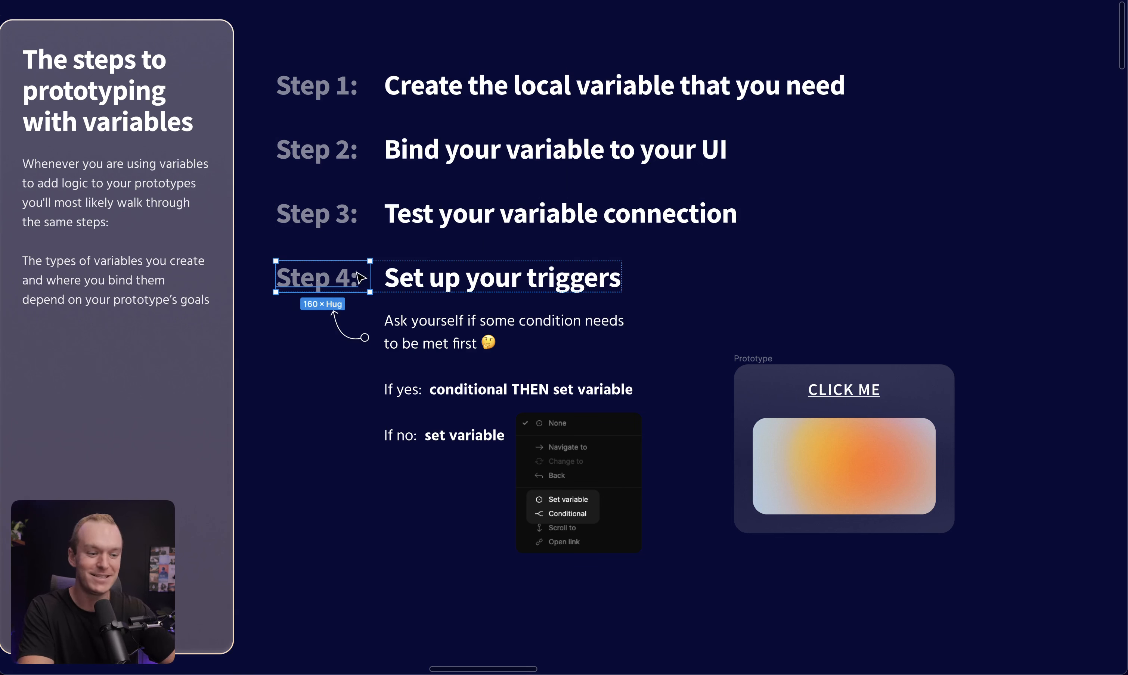
pyautogui.click(493, 287)
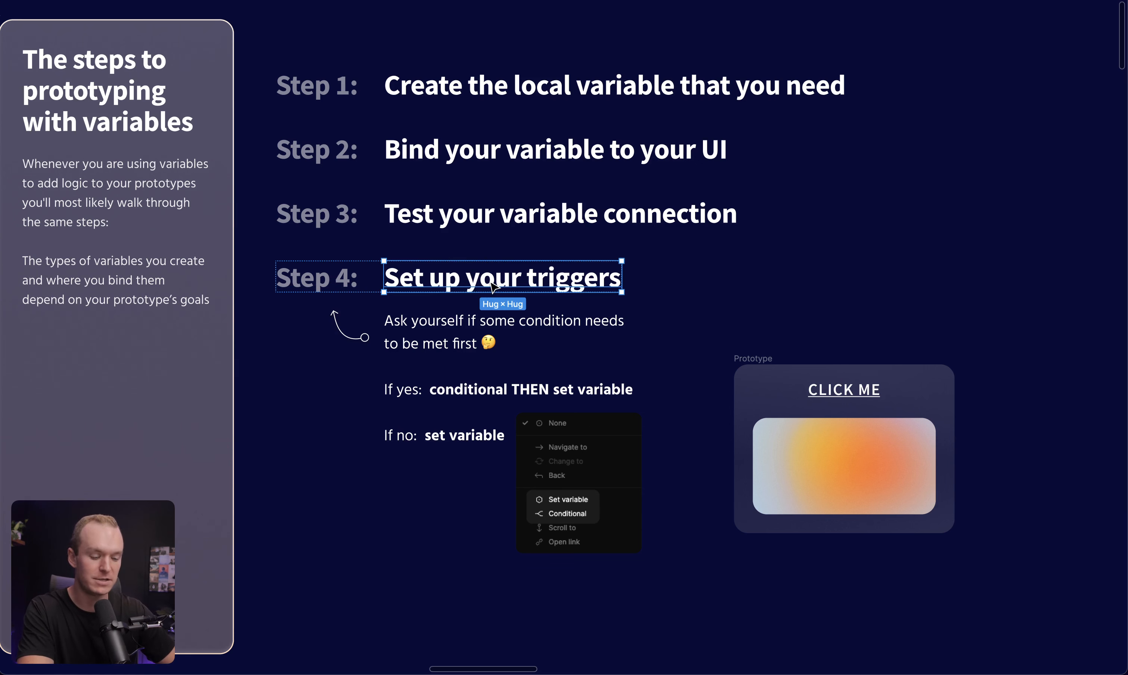
pyautogui.click(937, 289)
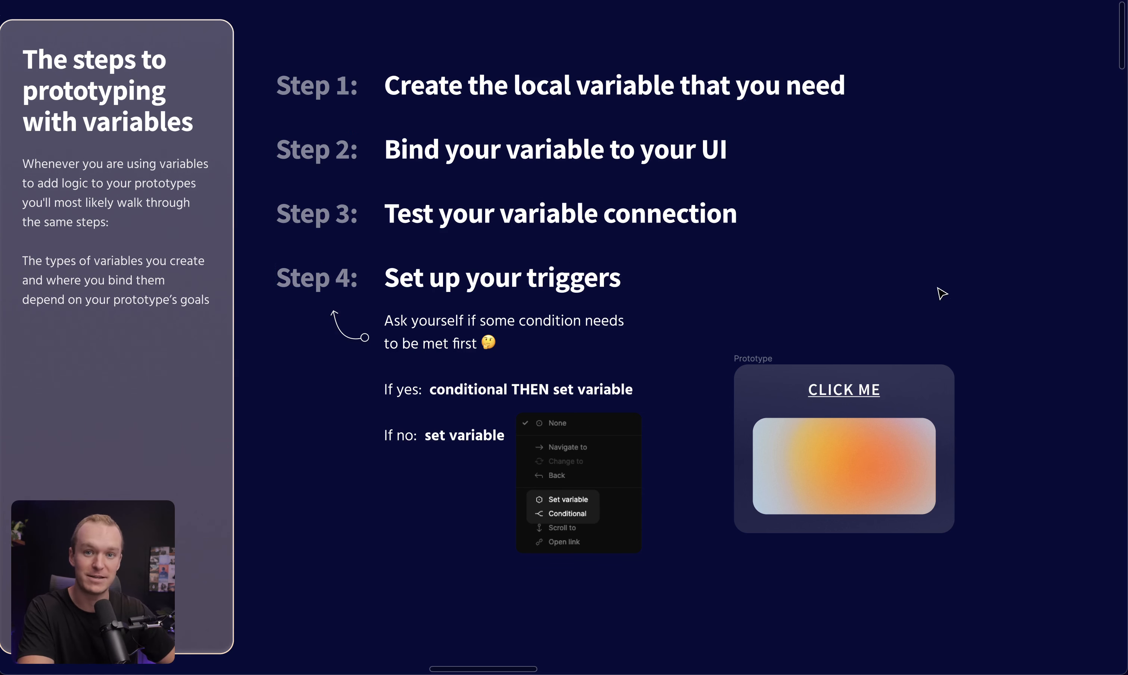
pyautogui.moveTo(627, 606); pyautogui.dragTo(296, 286)
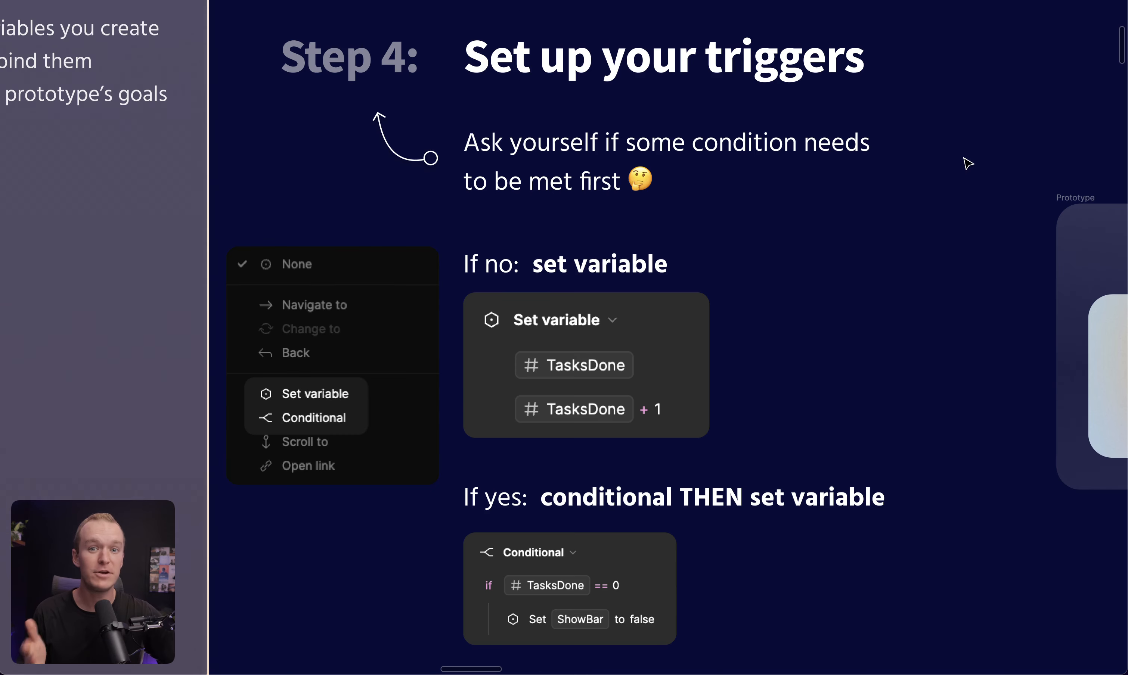
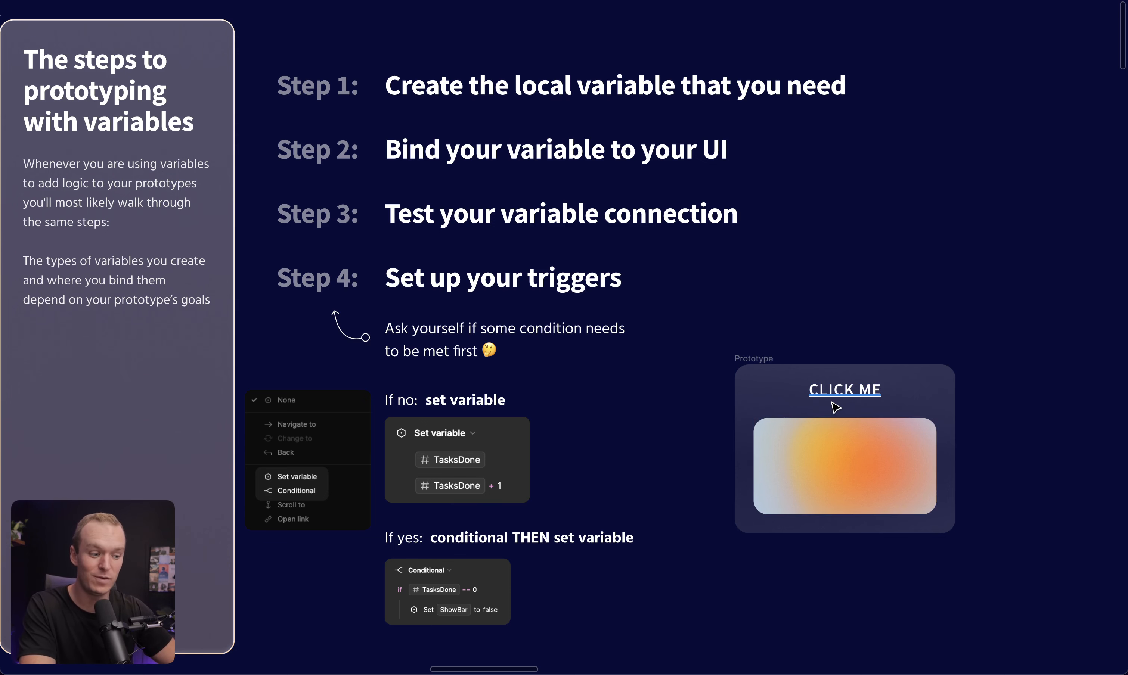
# Add an on-click interaction to the CLICK ME text that sets the isVisible variable to false
pyautogui.click(856, 396)
pyautogui.press('super+backslash')
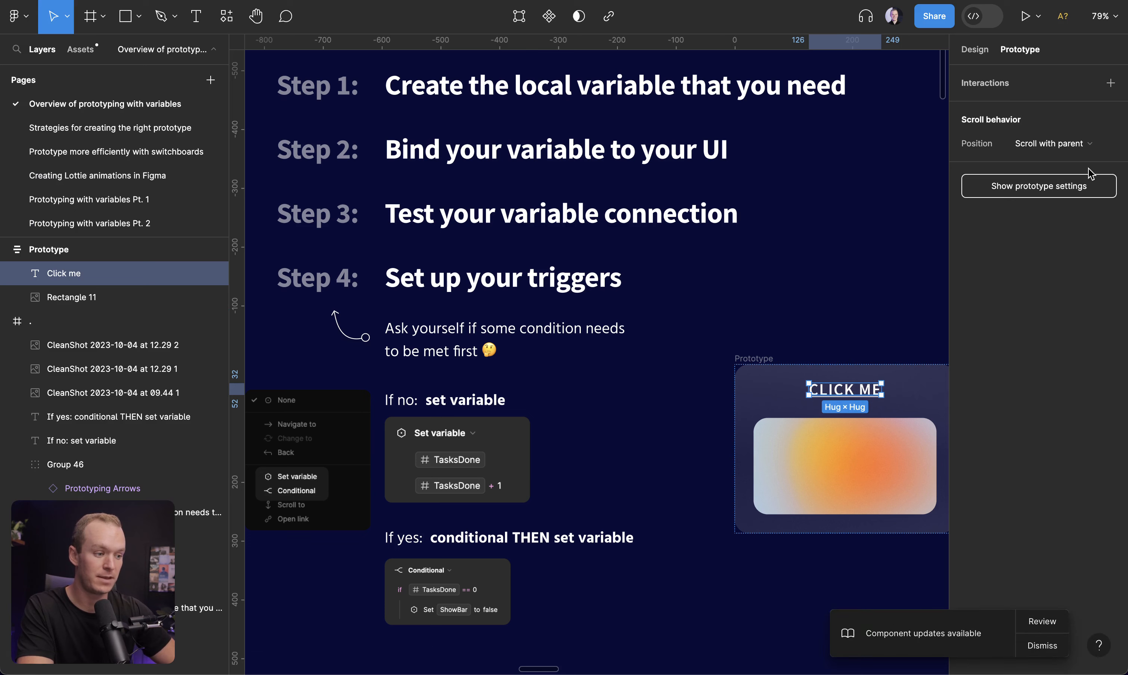
pyautogui.click(1111, 83)
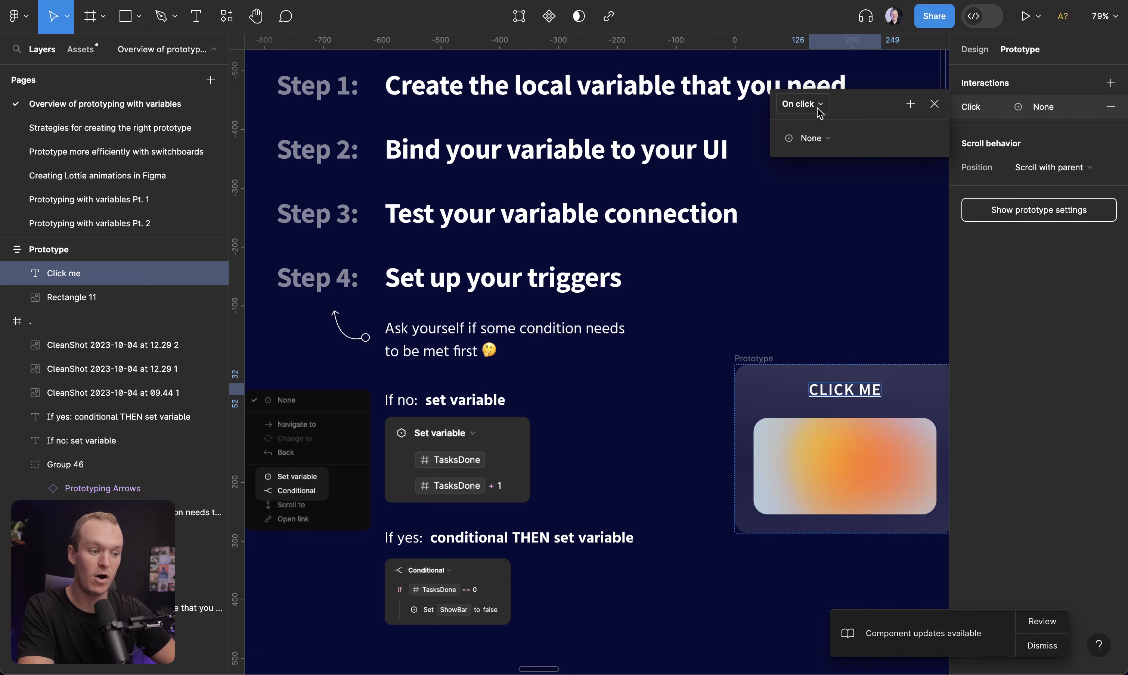
pyautogui.click(828, 139)
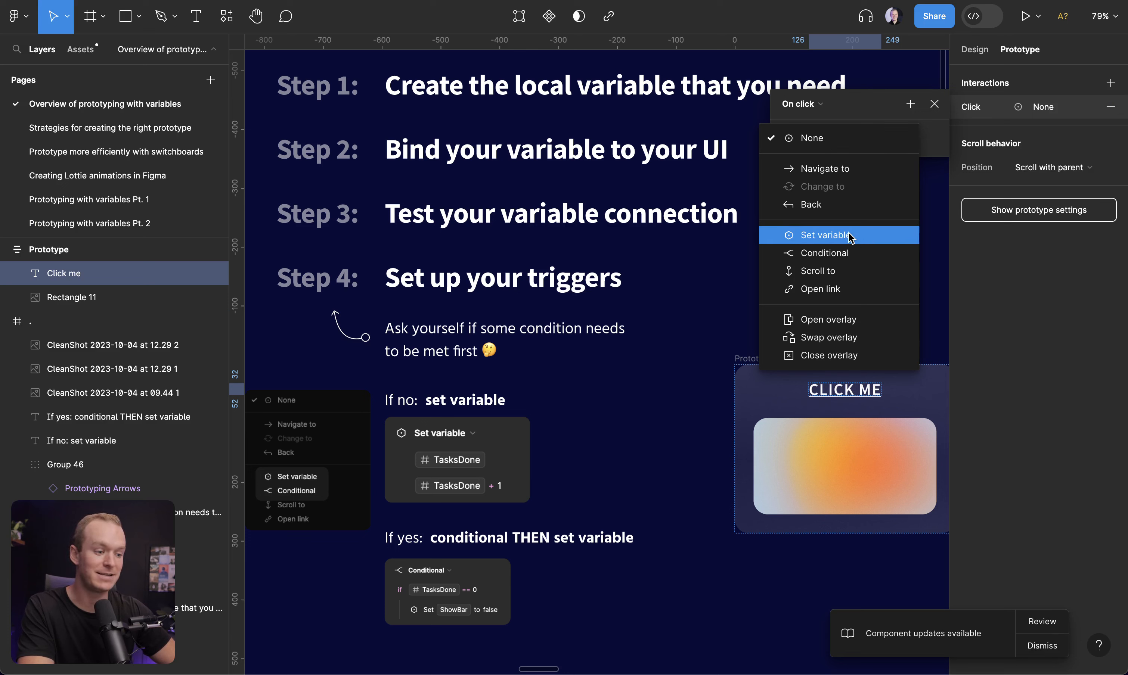
pyautogui.click(865, 236)
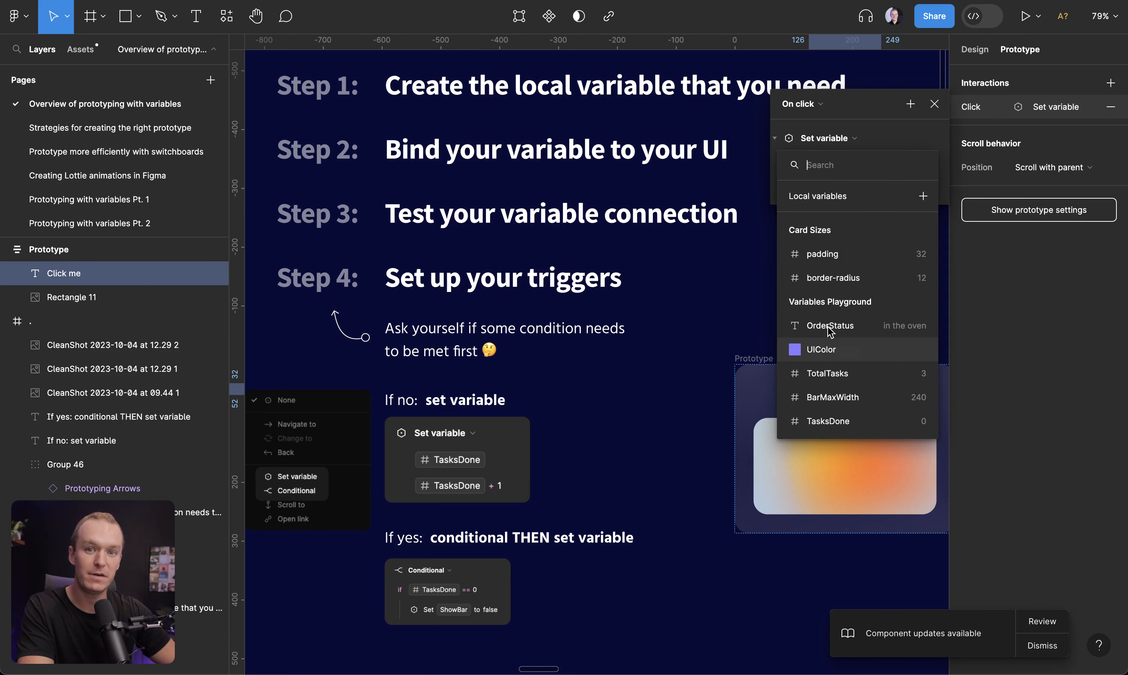
pyautogui.scroll(-3, 864, 362)
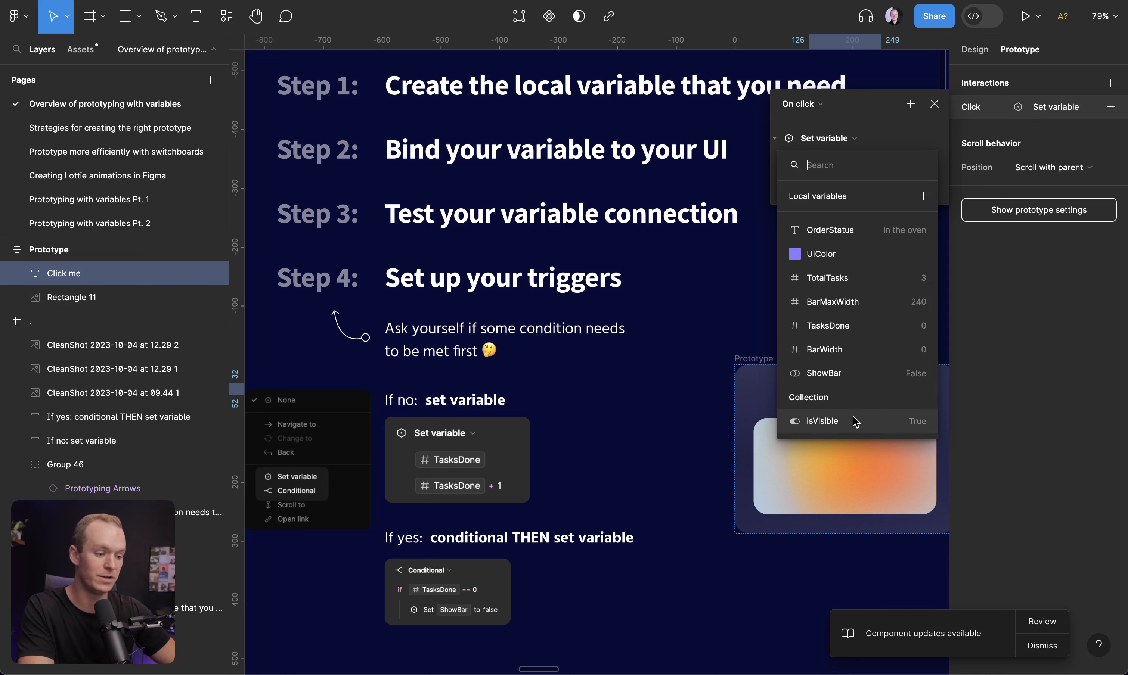
pyautogui.write('isvi')
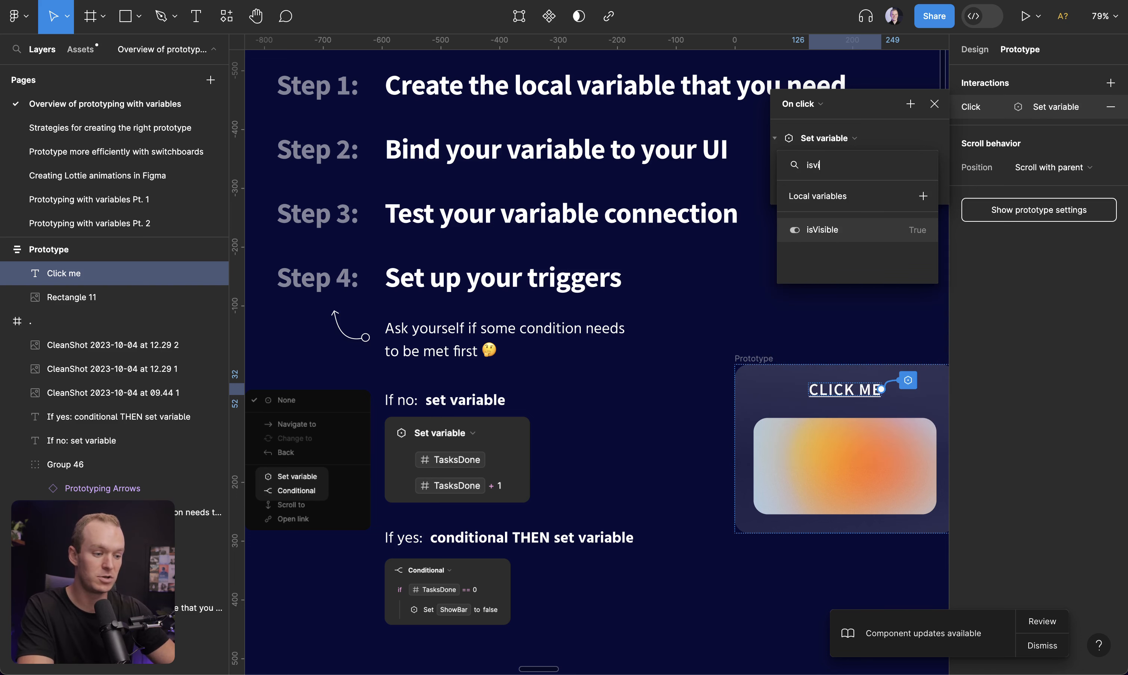
pyautogui.press('BackSpace')
pyautogui.press('BackSpace')
pyautogui.scroll(-3, 846, 389)
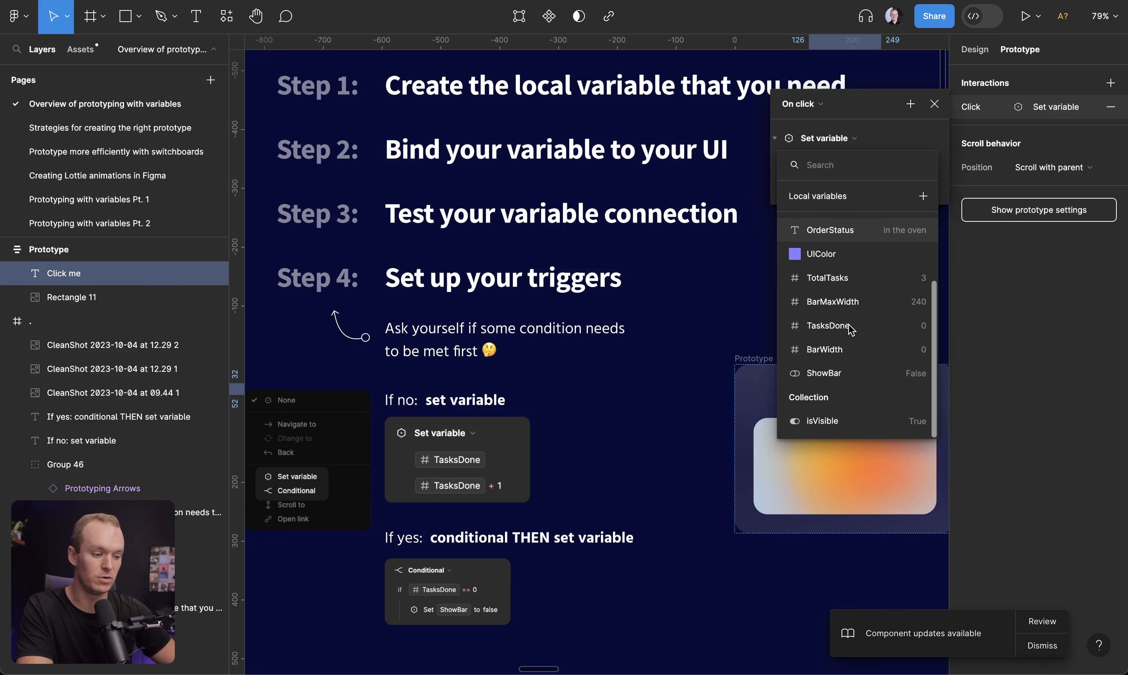
pyautogui.click(846, 421)
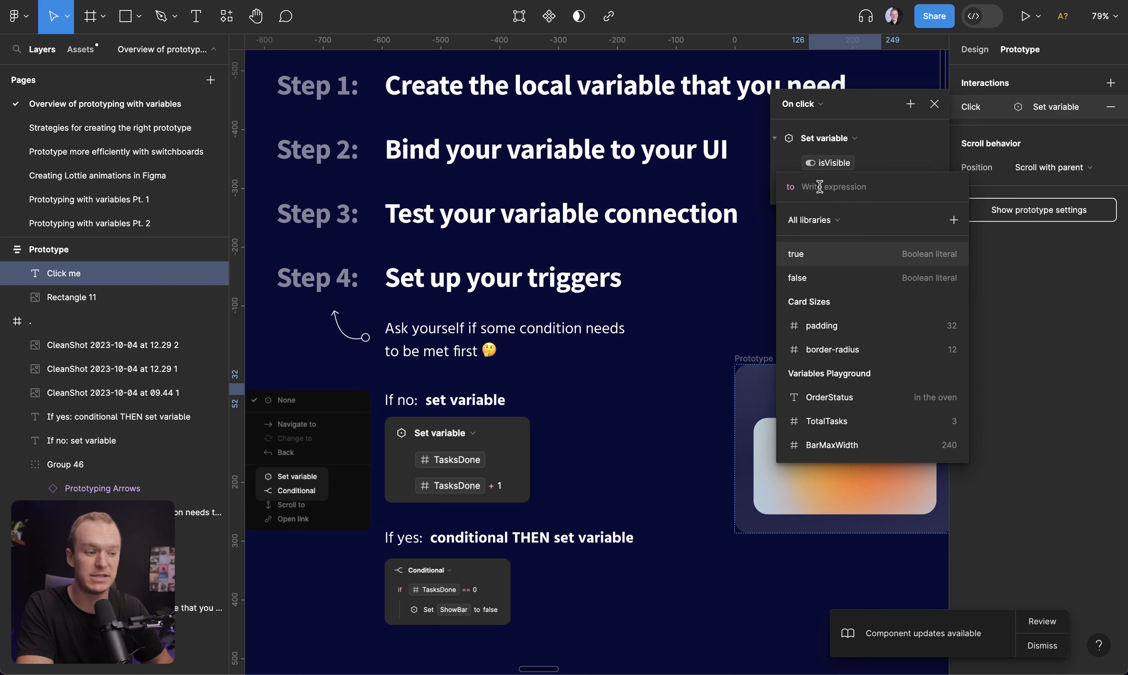
pyautogui.click(854, 278)
pyautogui.click(947, 165)
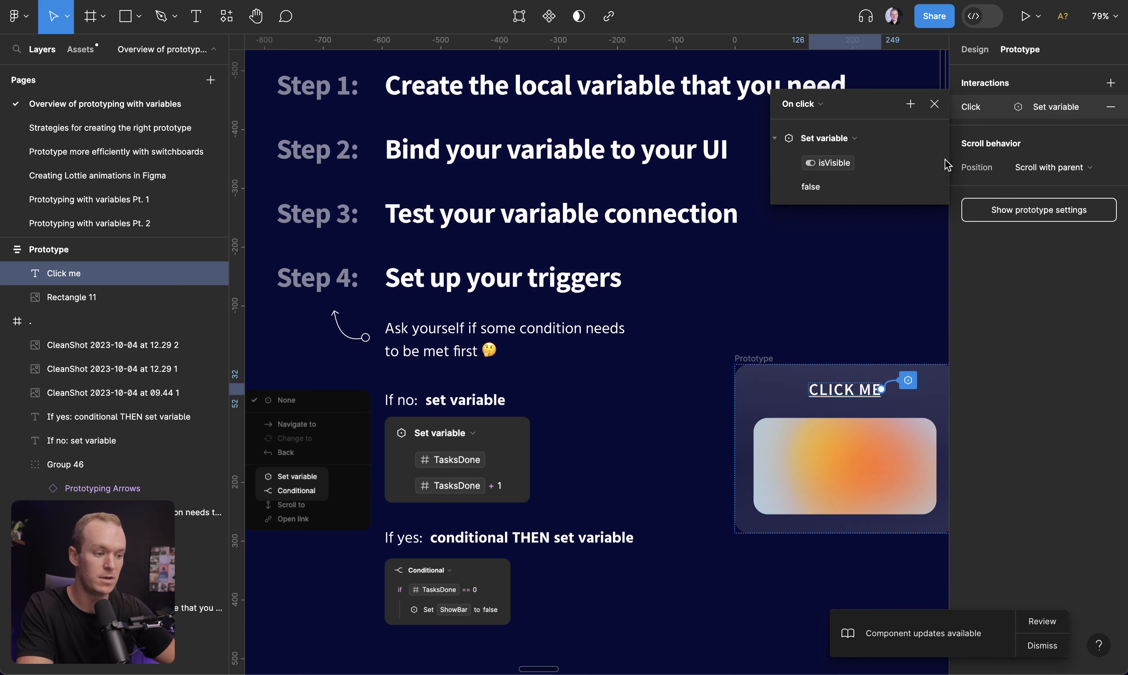
pyautogui.click(934, 104)
# Preview the Prototype frame and test the CLICK ME trigger on the image's visibility
pyautogui.click(757, 361)
pyautogui.hotkey('shift', 'space')
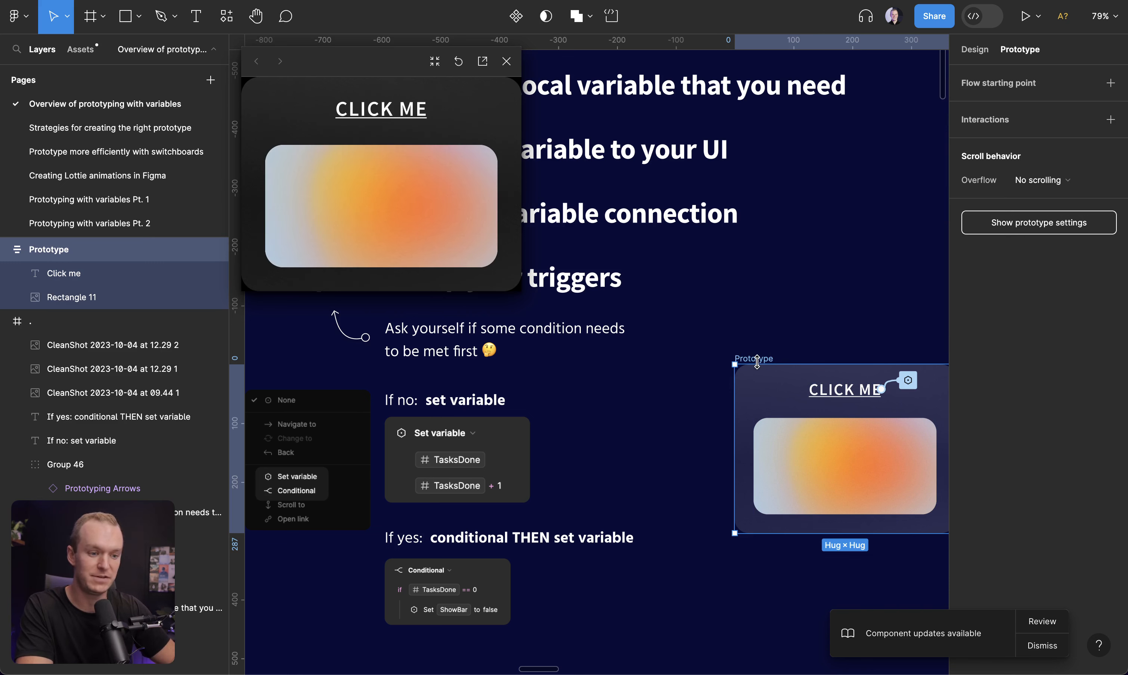
pyautogui.click(381, 117)
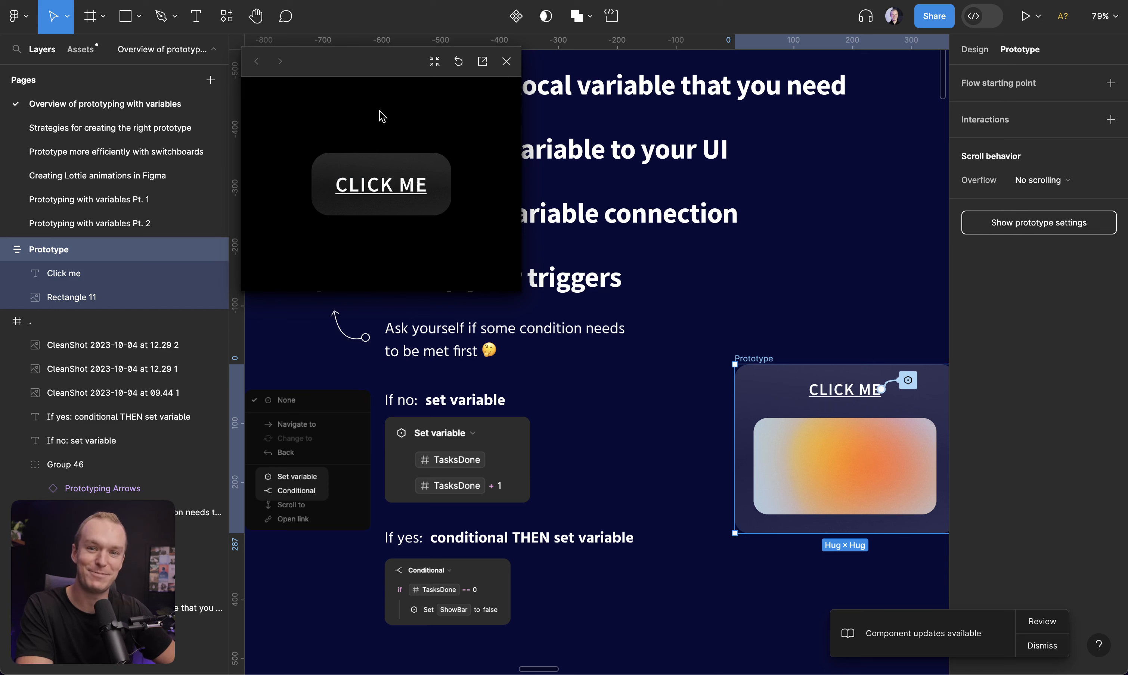
pyautogui.click(388, 190)
pyautogui.click(388, 190)
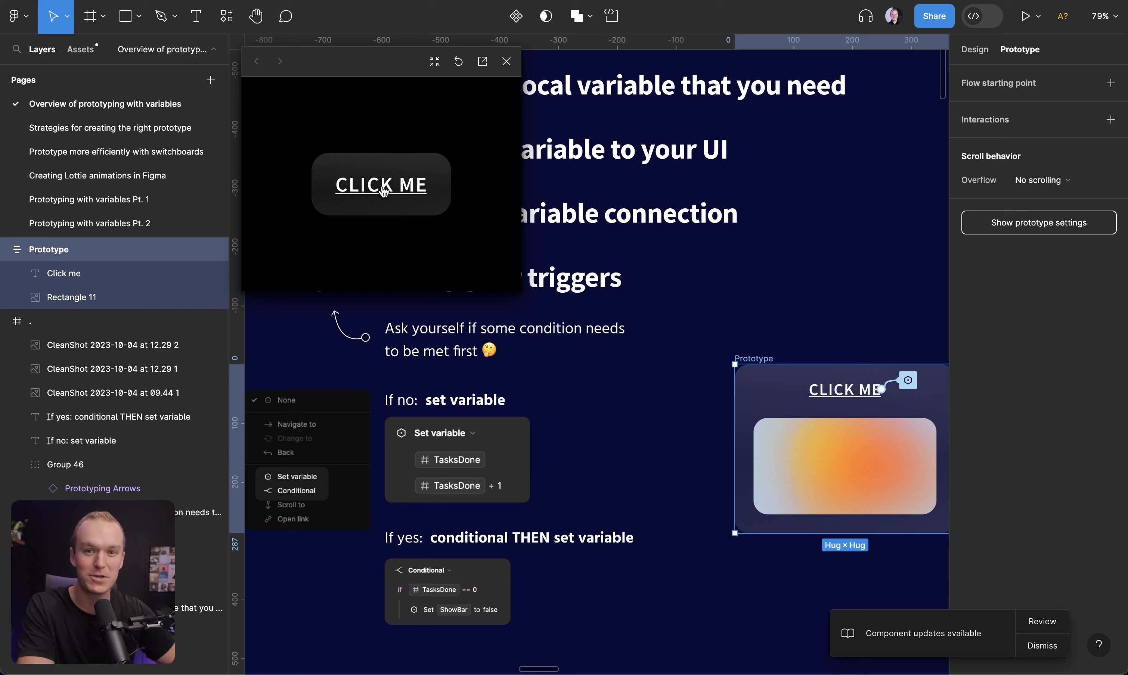
pyautogui.click(506, 62)
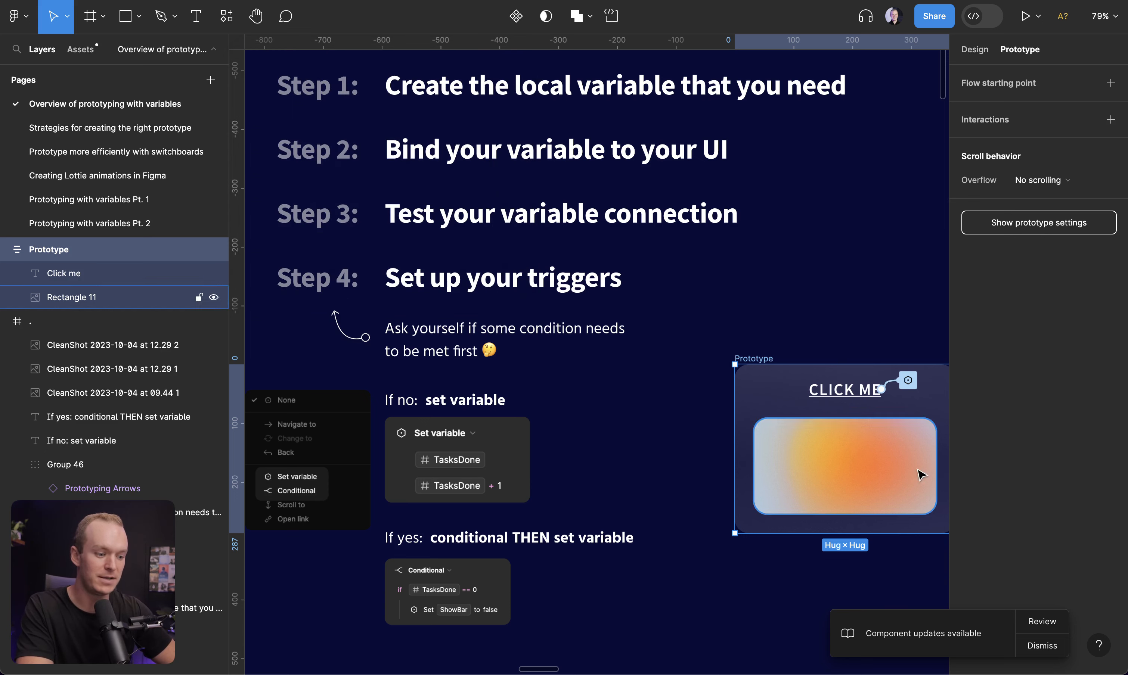
# Remove the Set variable interaction from the CLICK ME text
pyautogui.click(846, 391)
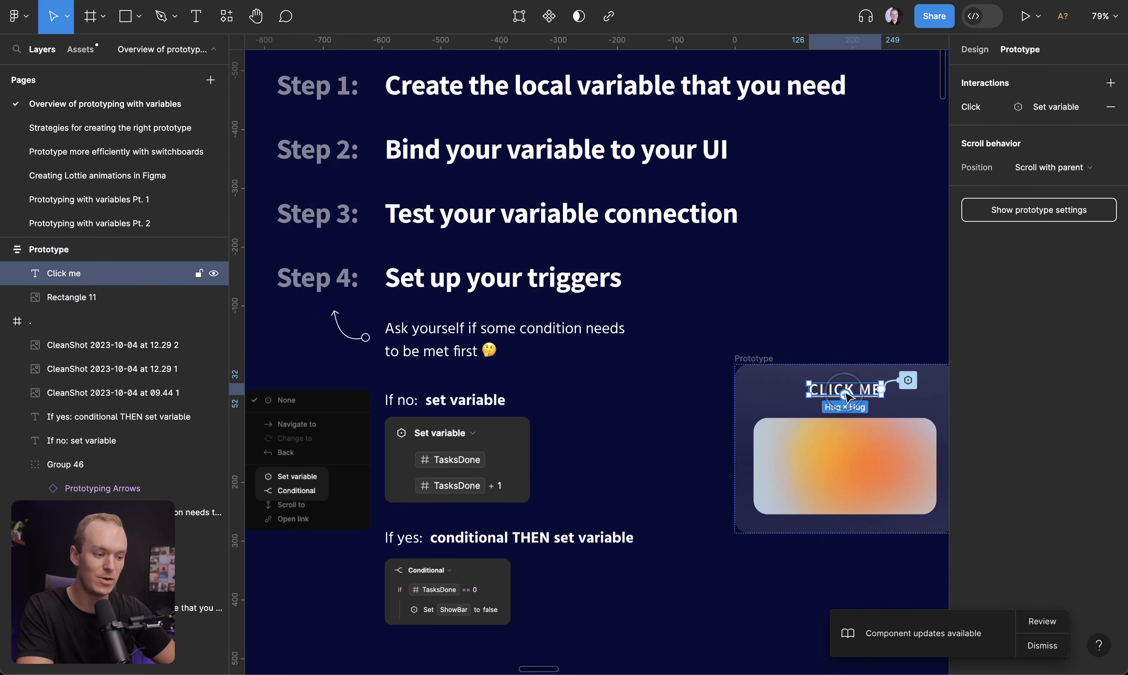
pyautogui.click(1048, 108)
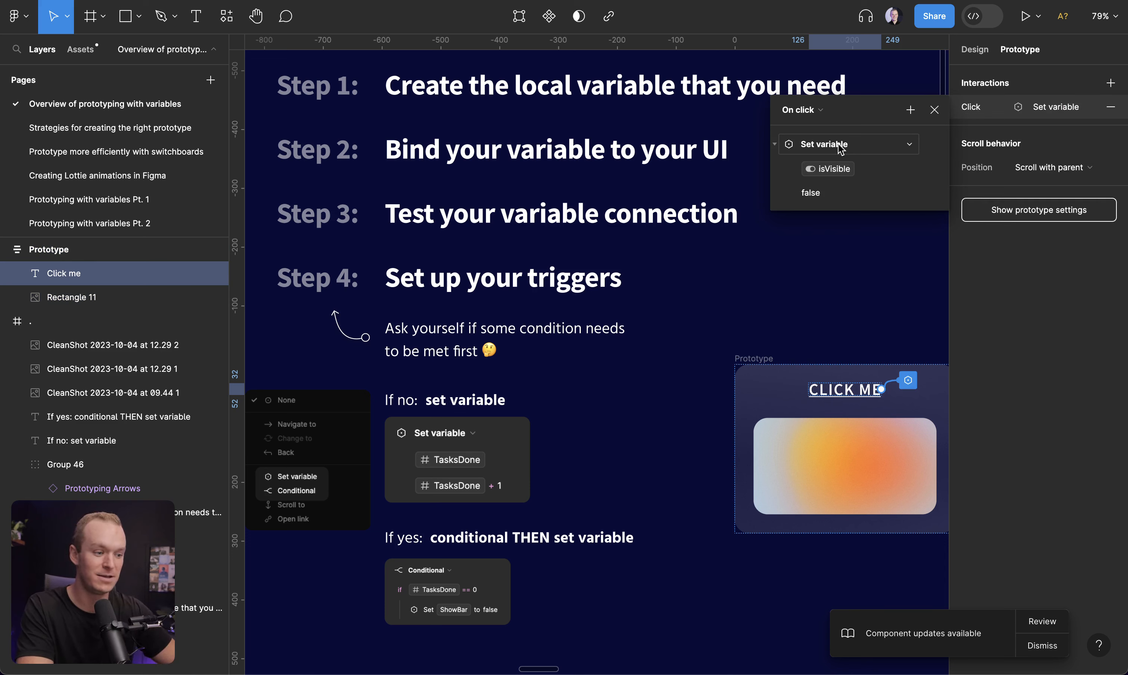
pyautogui.click(1111, 106)
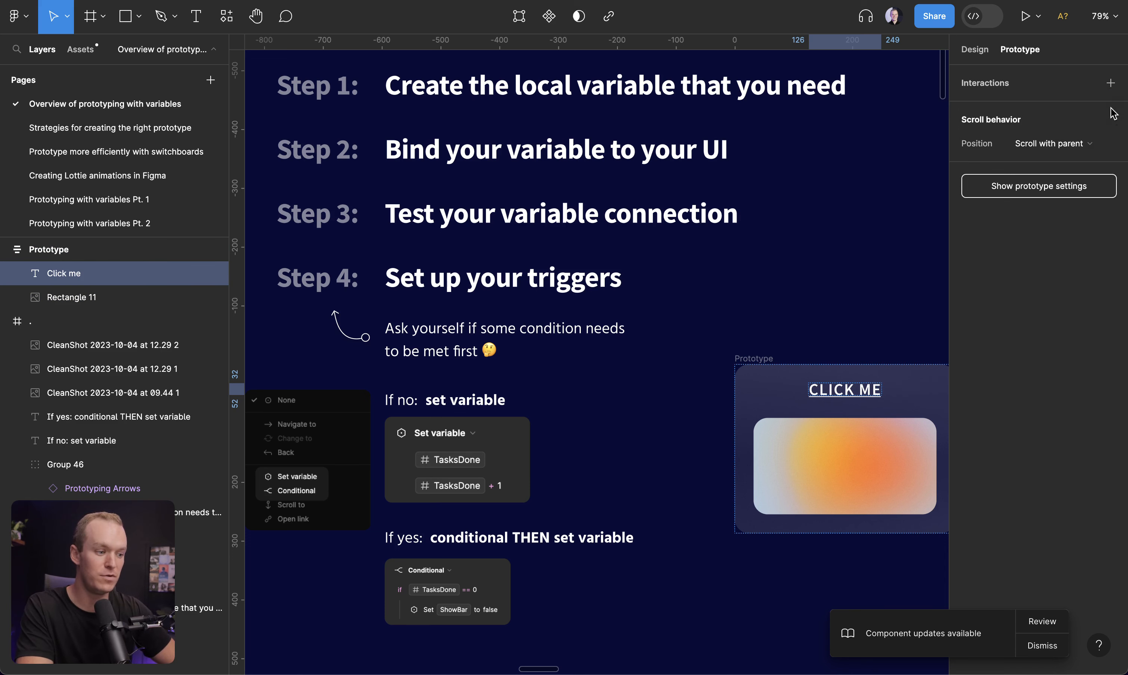
# Add a Conditional on-click interaction to CLICK ME with the condition isVisible == false
pyautogui.click(1111, 83)
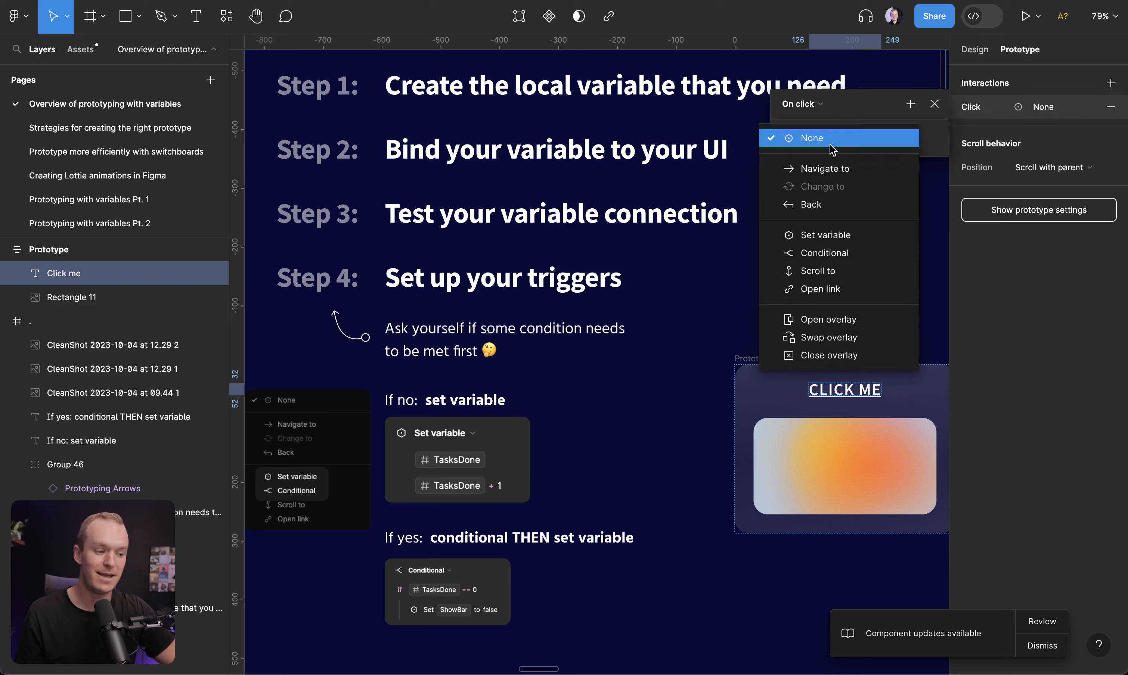
pyautogui.click(873, 261)
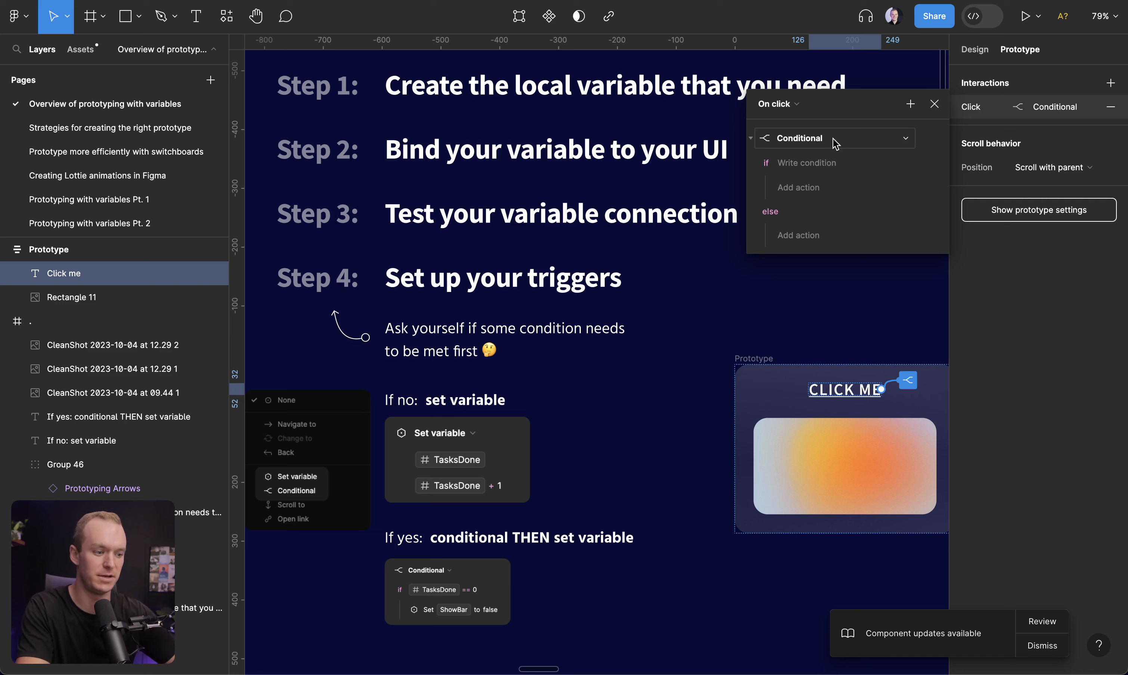
pyautogui.click(826, 164)
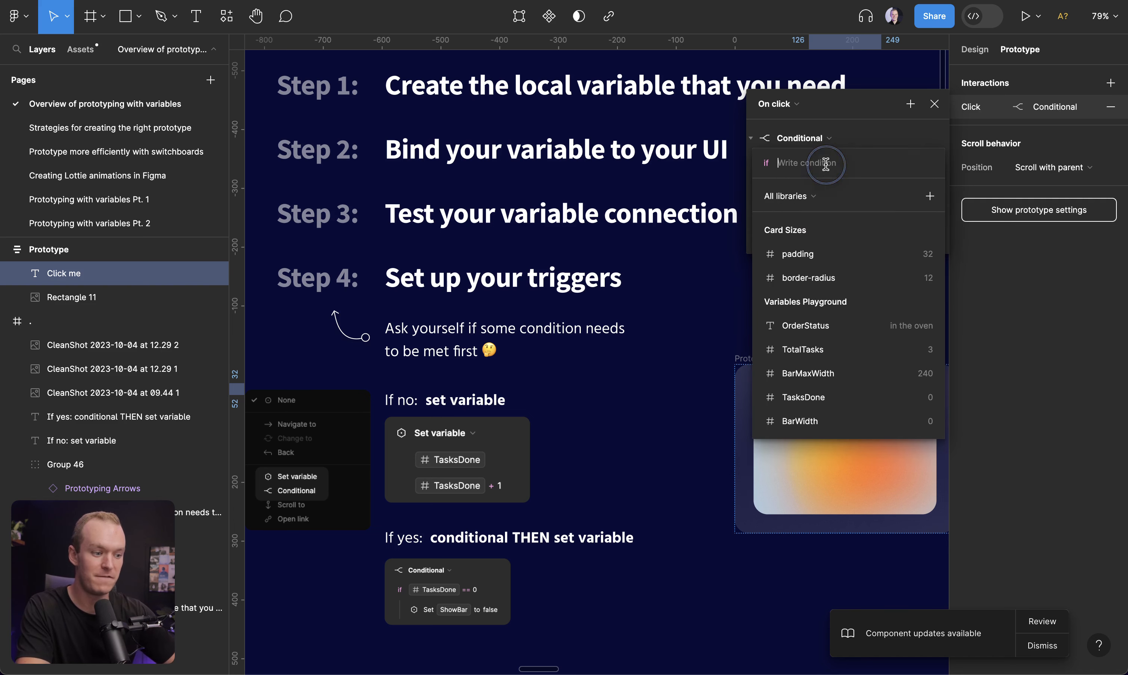
pyautogui.write('is')
pyautogui.click(830, 227)
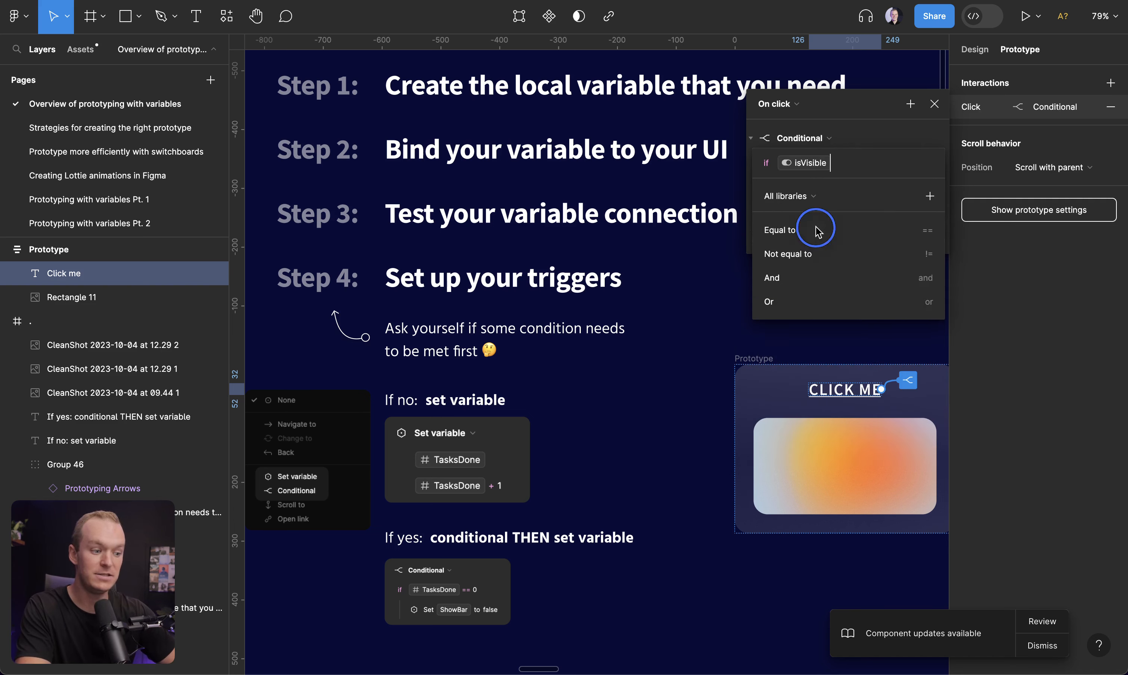
pyautogui.click(831, 230)
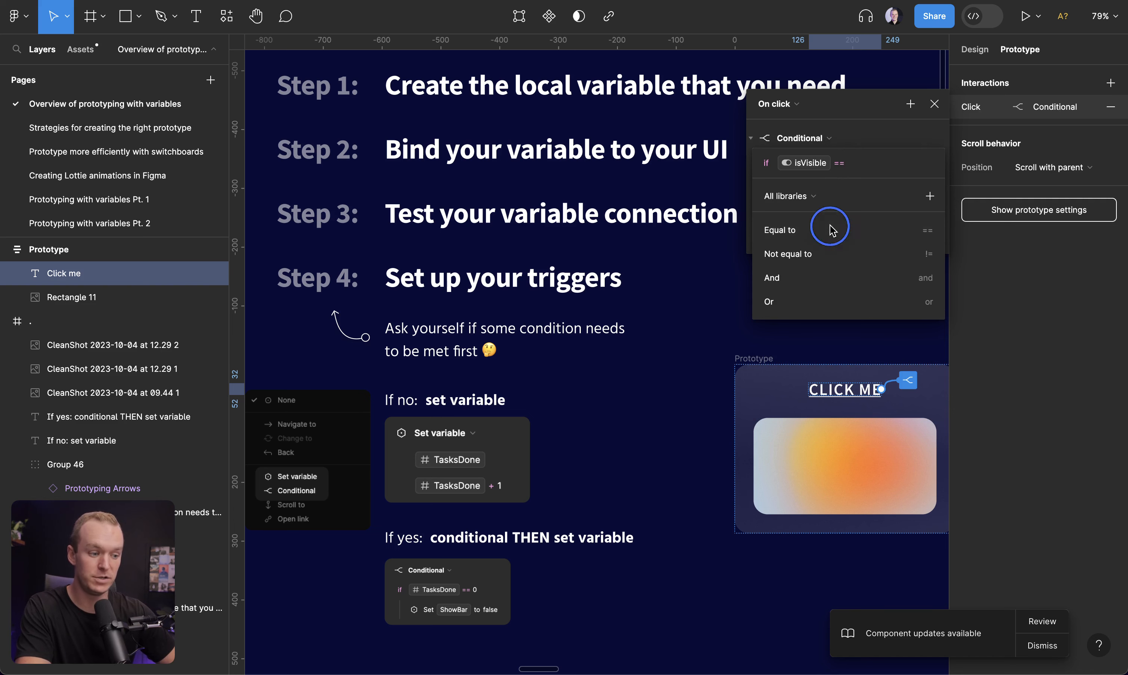
pyautogui.click(820, 253)
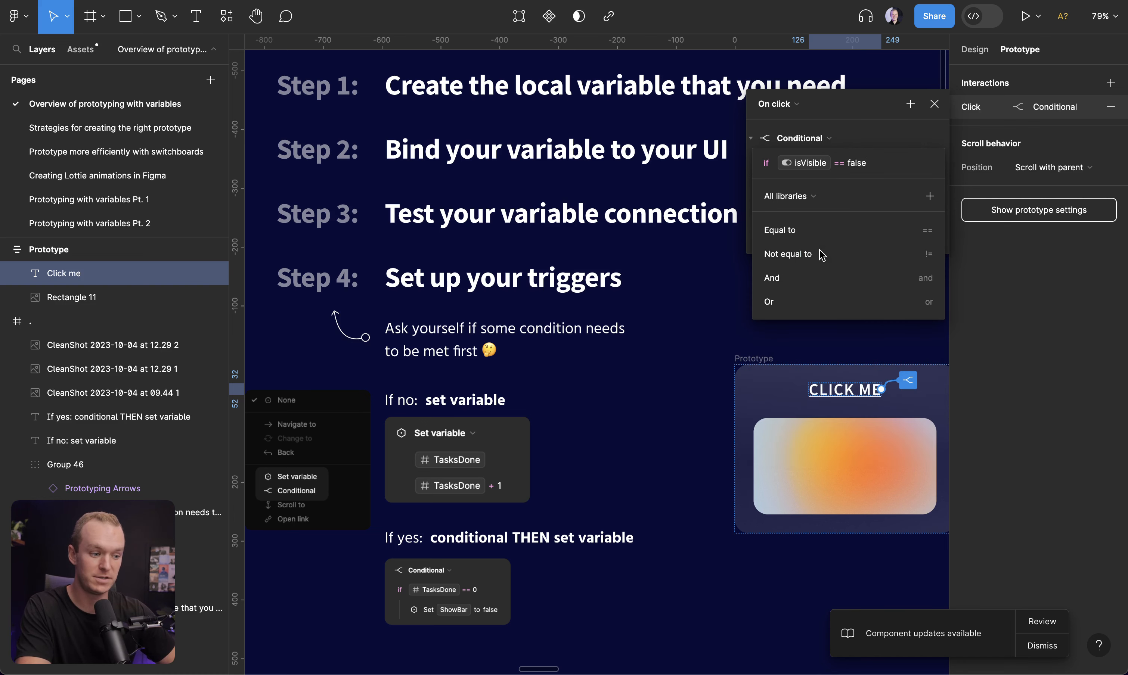
pyautogui.click(941, 143)
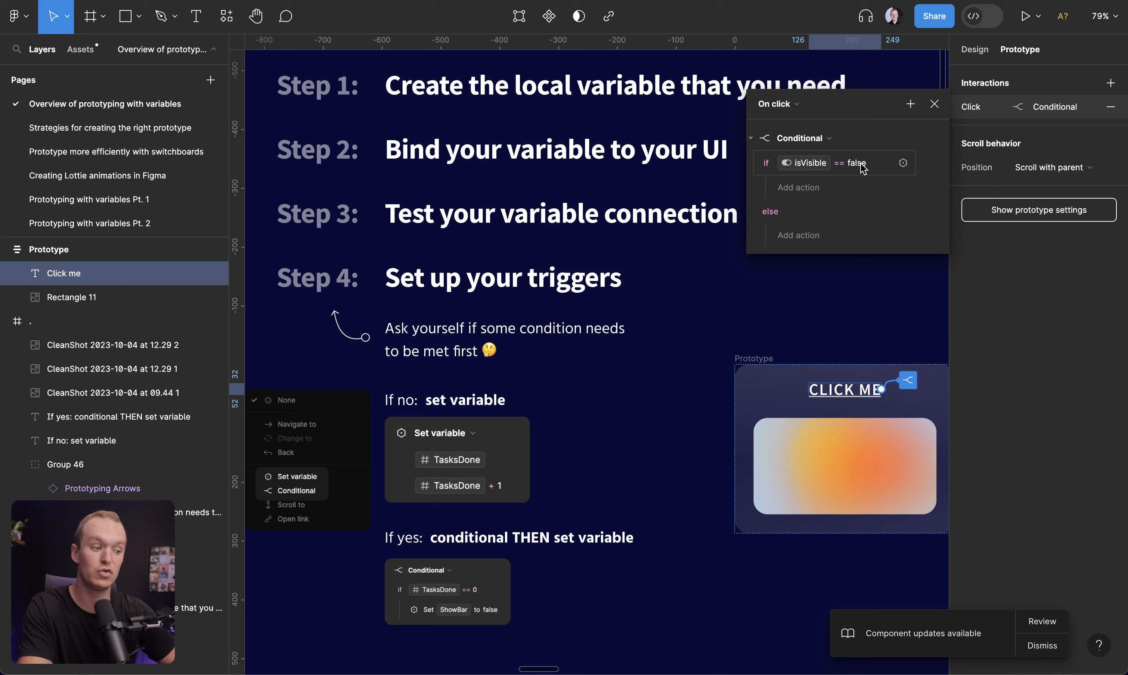
# In the condition's if branch, add a Set variable action setting isVisible to true
pyautogui.click(804, 191)
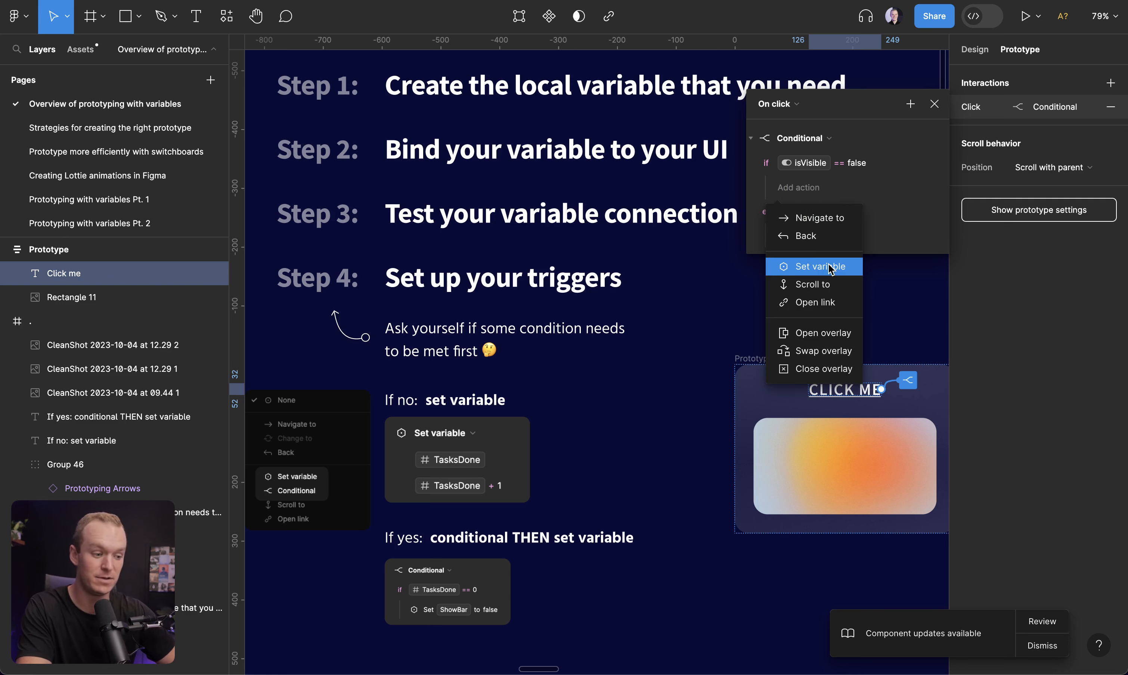
pyautogui.click(816, 270)
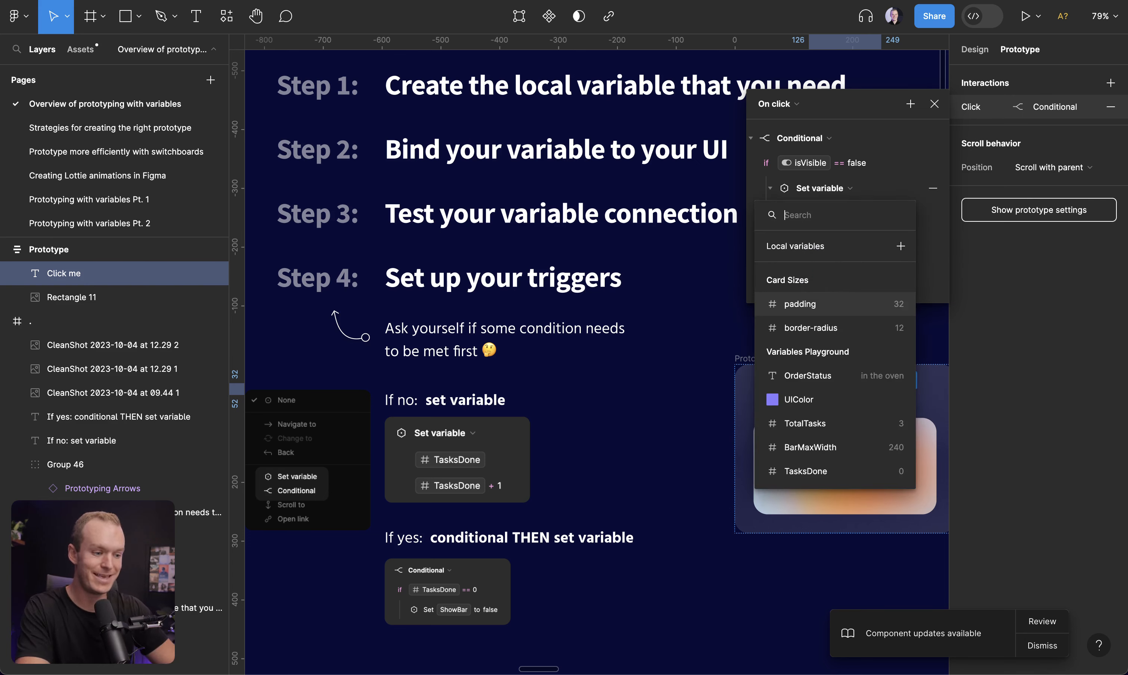
pyautogui.write('is')
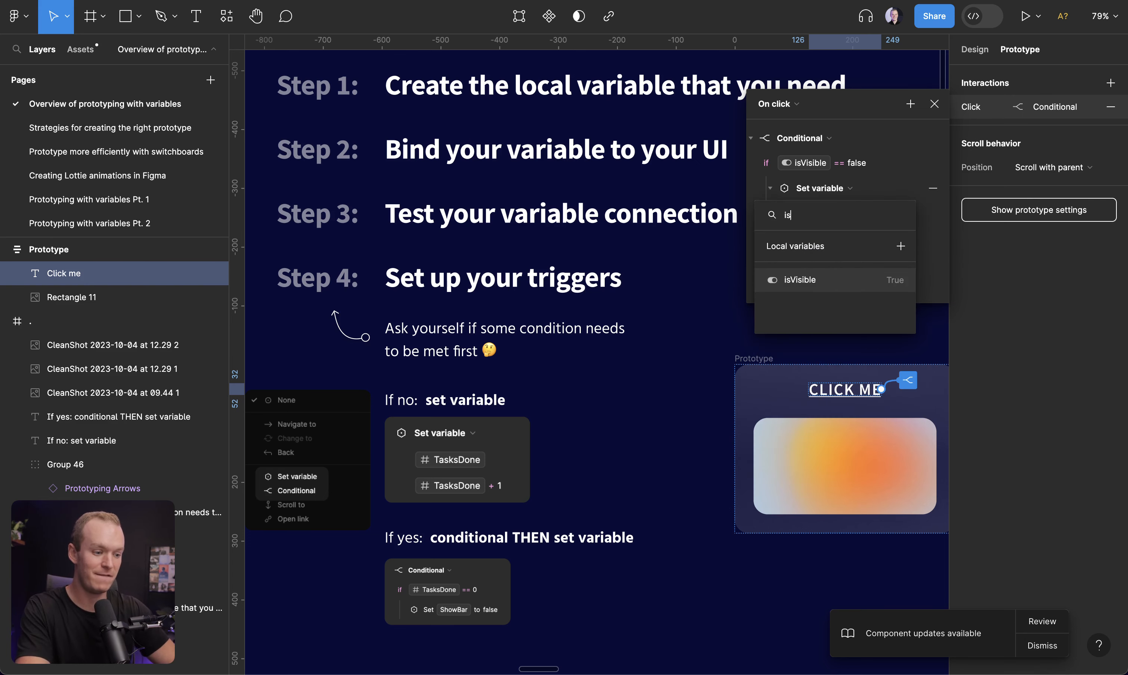
pyautogui.click(798, 281)
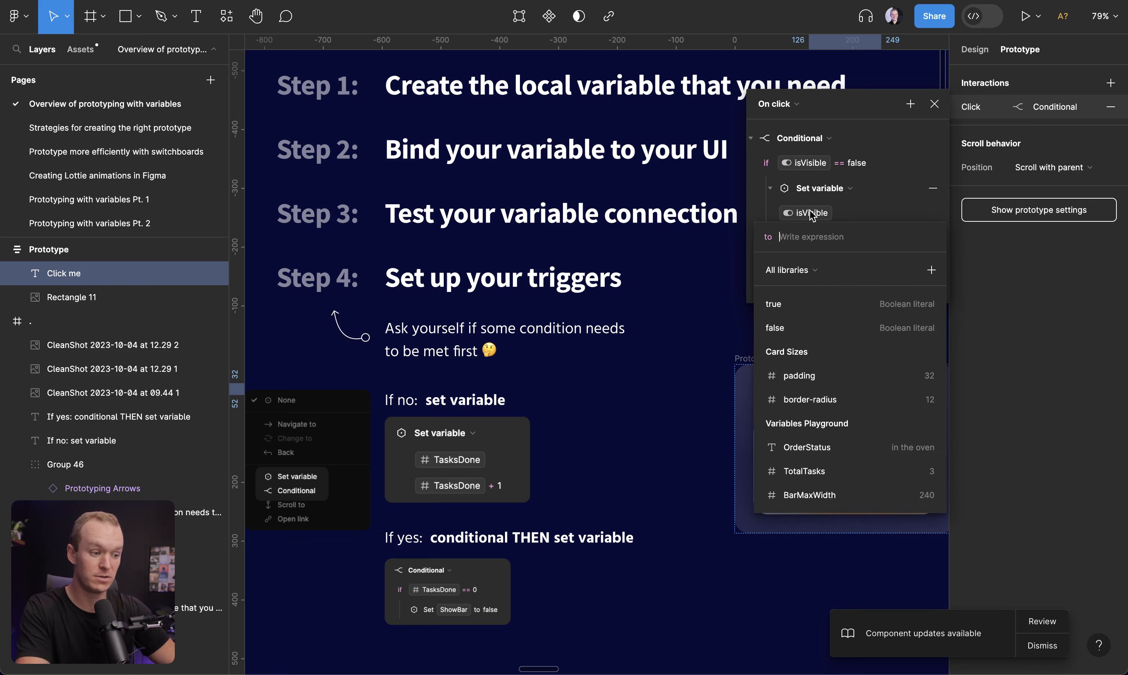
pyautogui.click(788, 305)
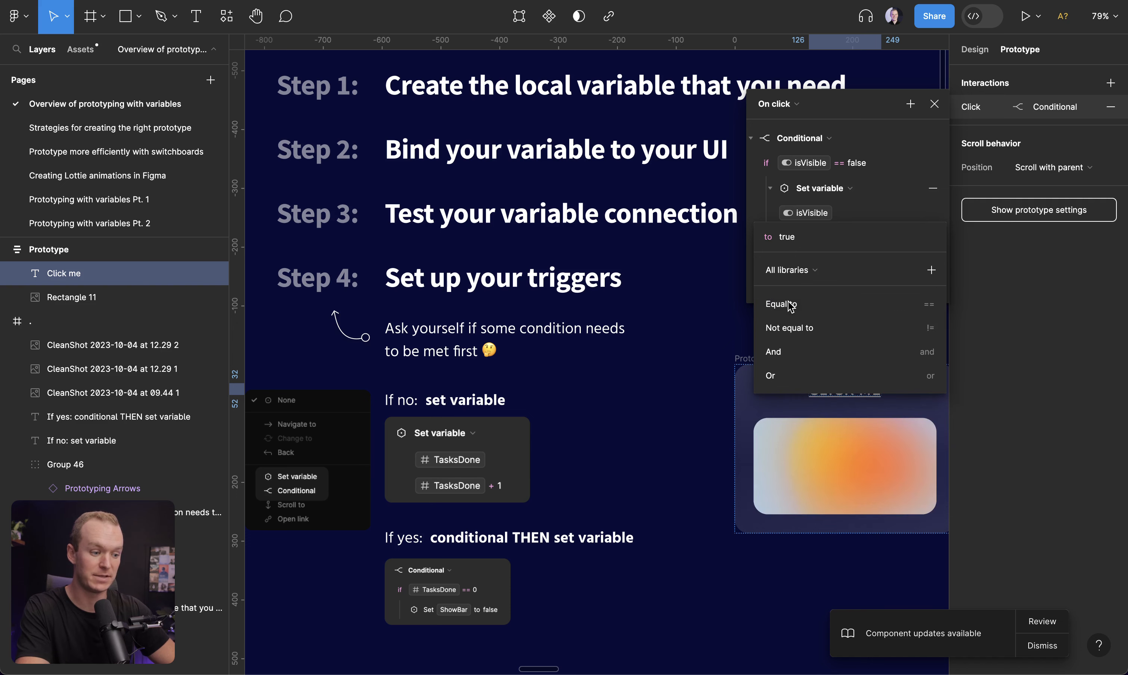
pyautogui.click(761, 223)
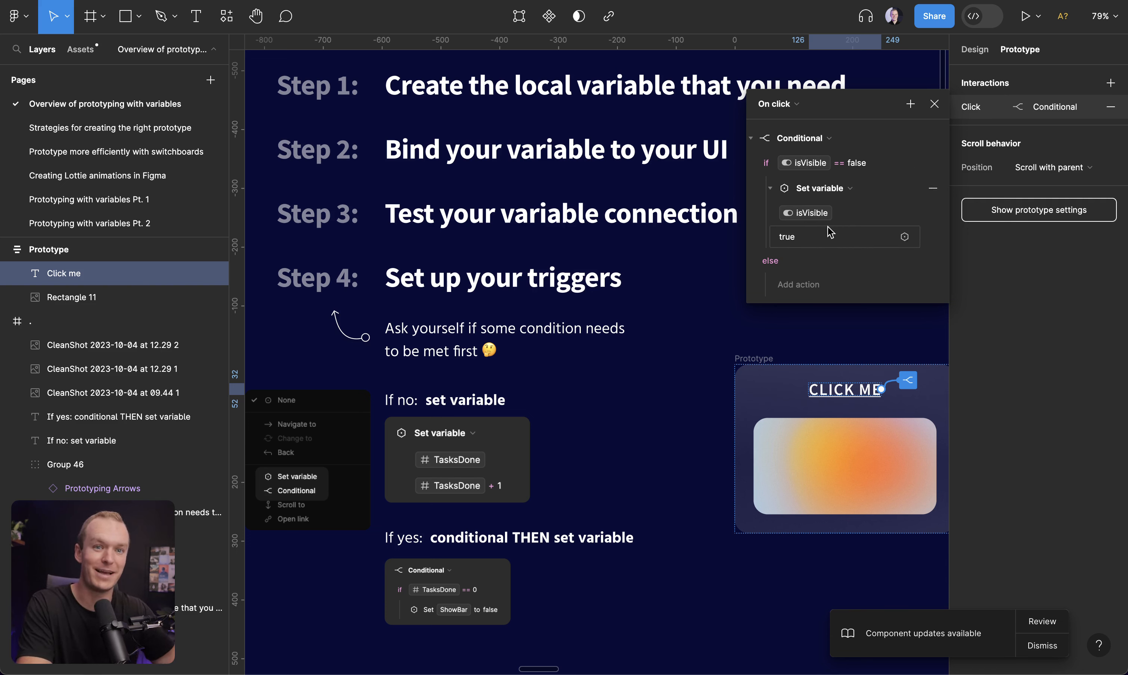
# In the else branch, add a Set variable action setting isVisible to false, then close the interaction
pyautogui.click(799, 277)
pyautogui.click(799, 269)
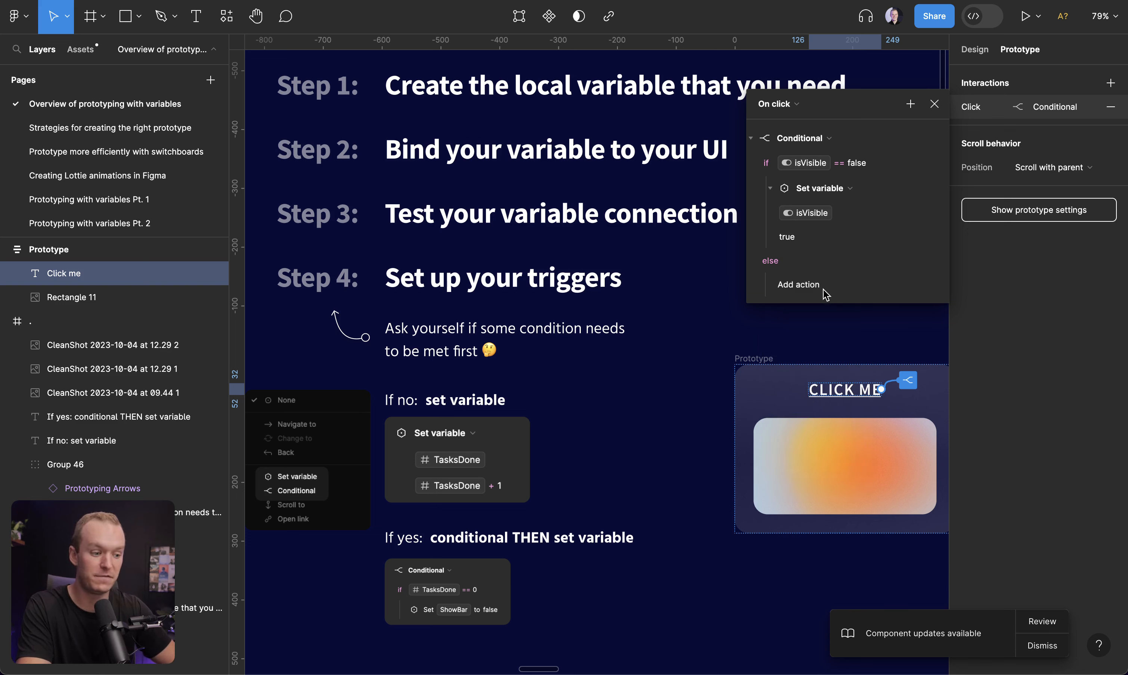
pyautogui.click(795, 286)
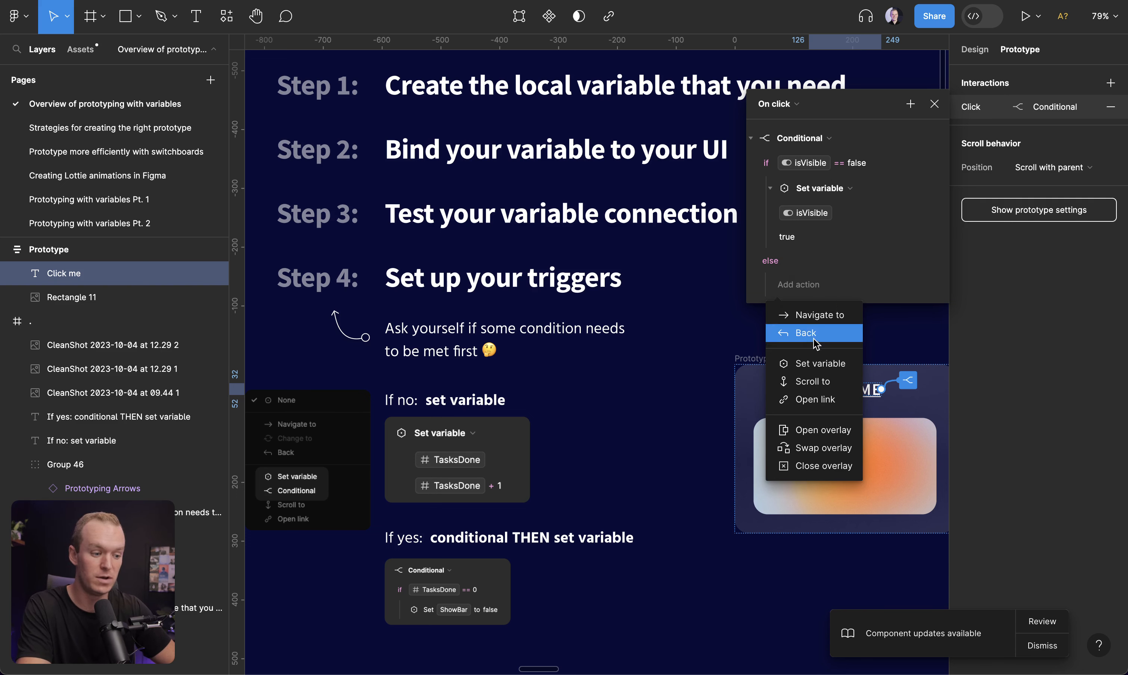
pyautogui.click(819, 363)
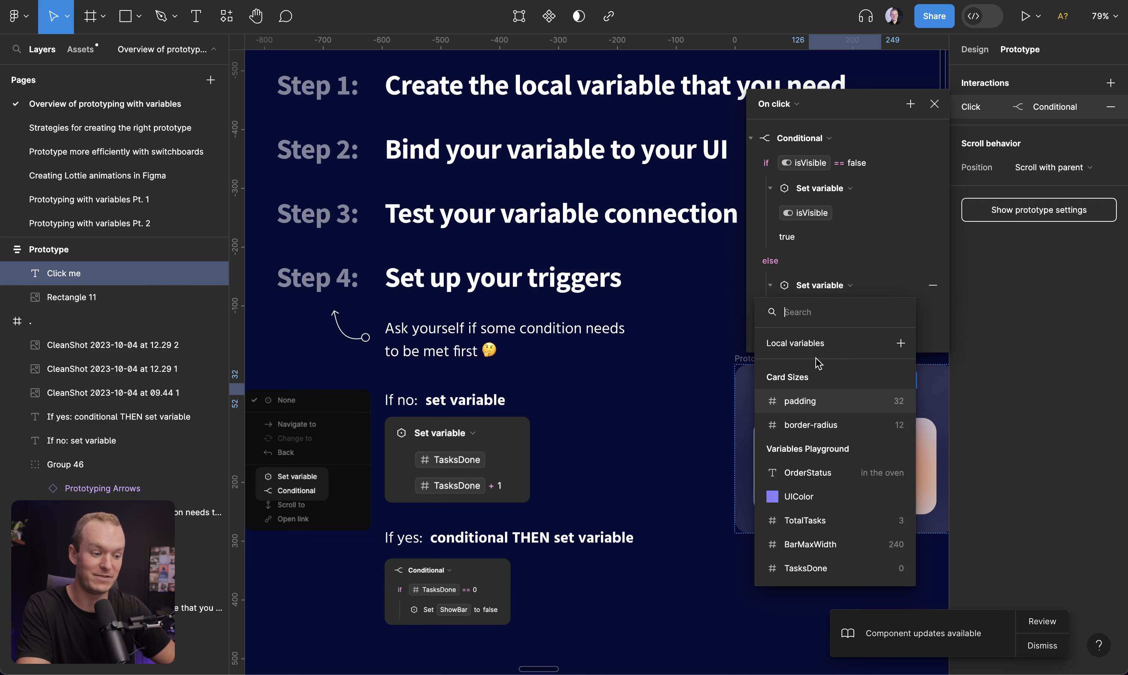
pyautogui.click(817, 364)
pyautogui.click(793, 422)
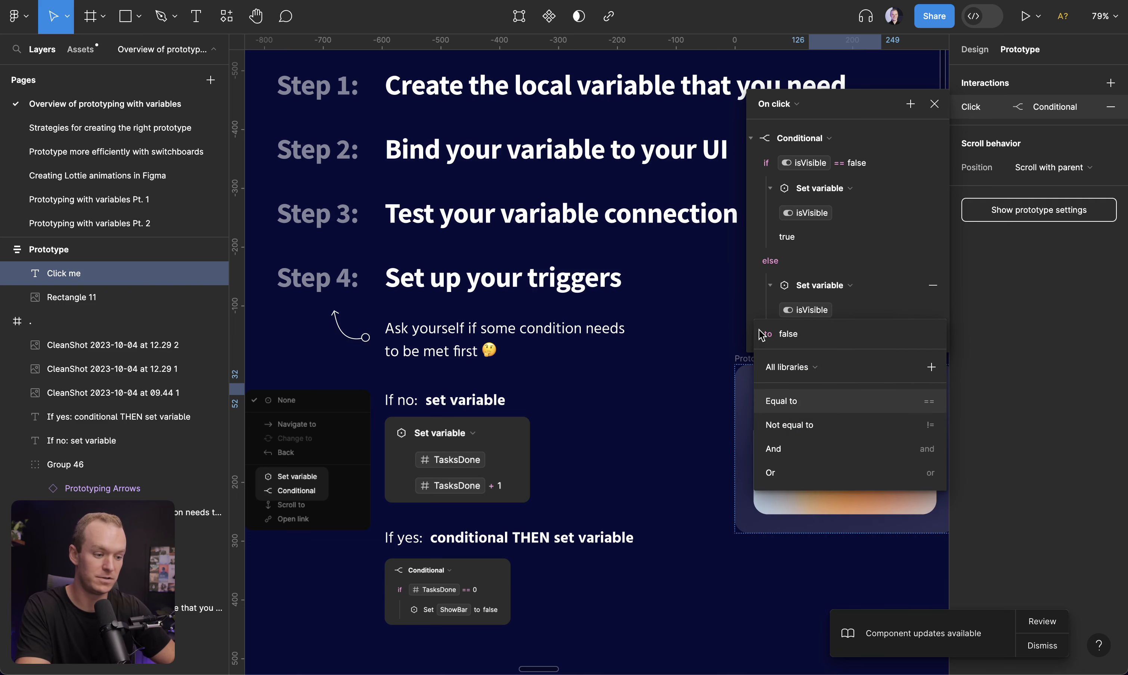
pyautogui.click(753, 299)
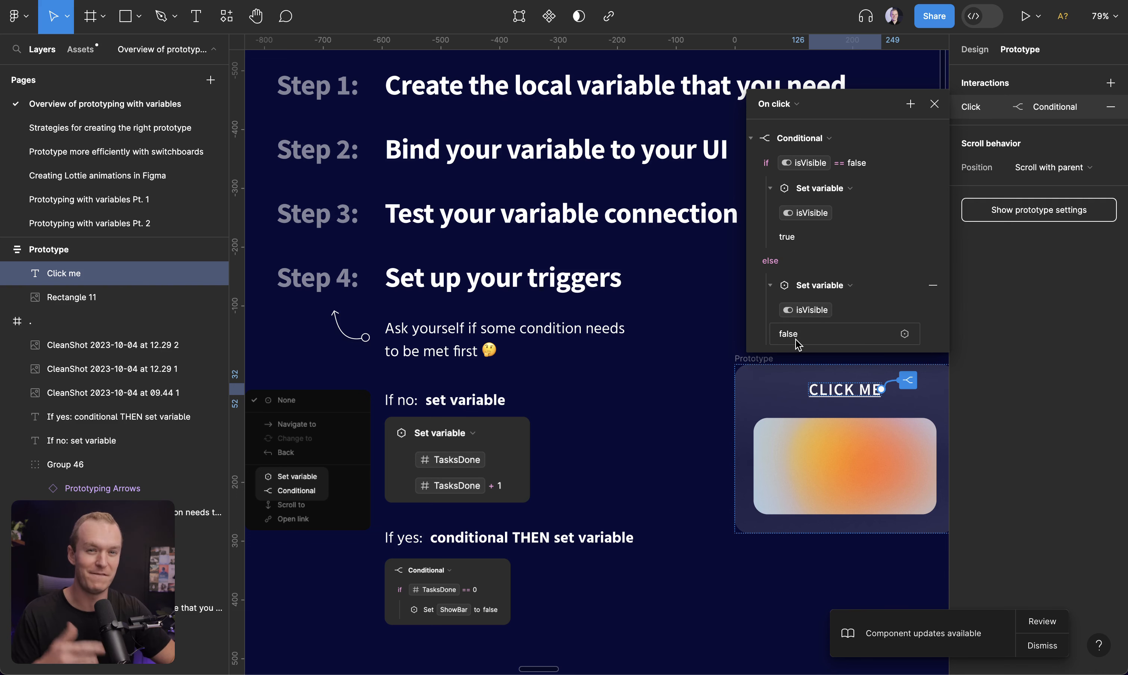
pyautogui.press('Escape')
pyautogui.press('Escape')
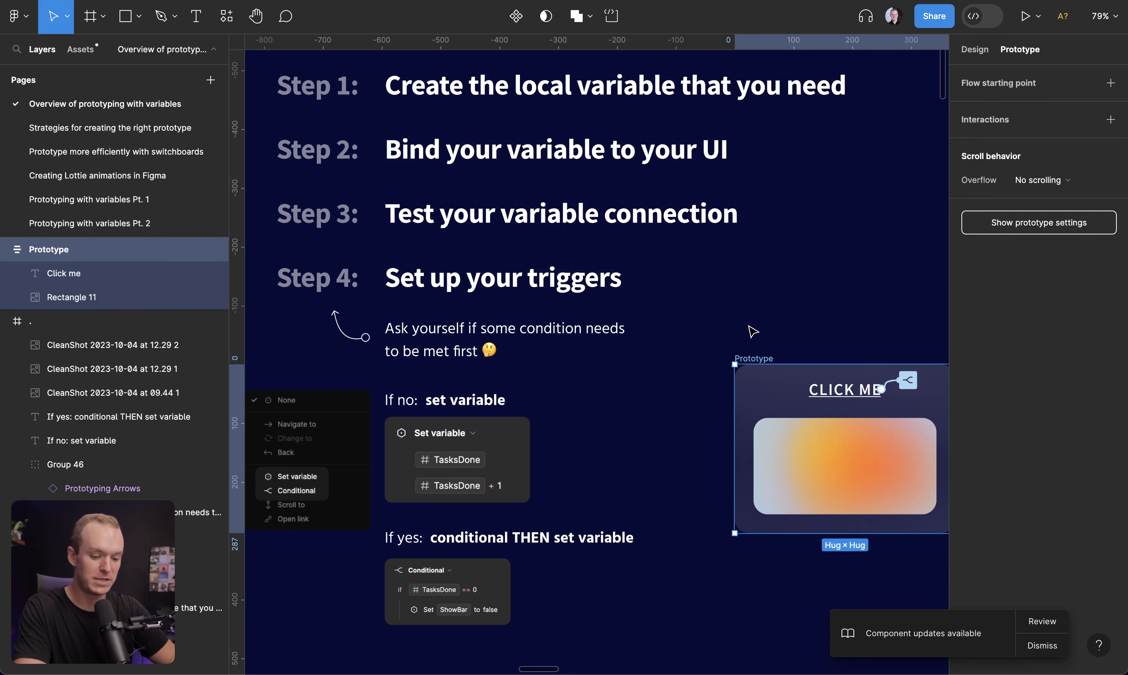
# Preview the prototype and click CLICK ME to test that the image toggles
pyautogui.hotkey('shift', 'space')
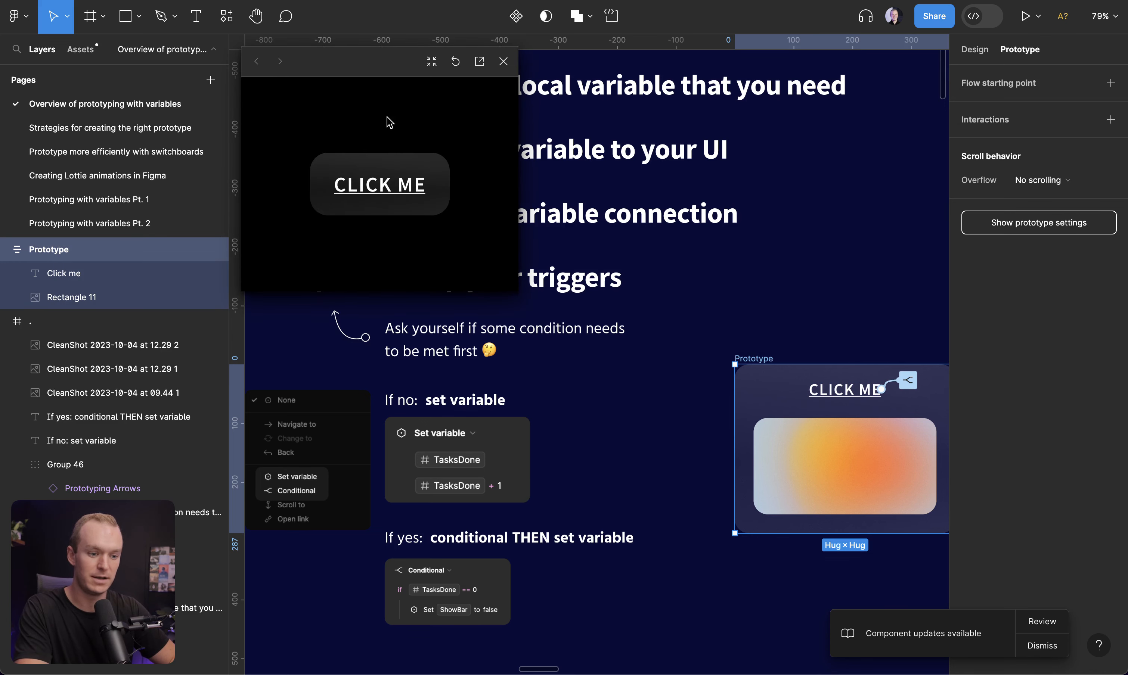
pyautogui.click(383, 185)
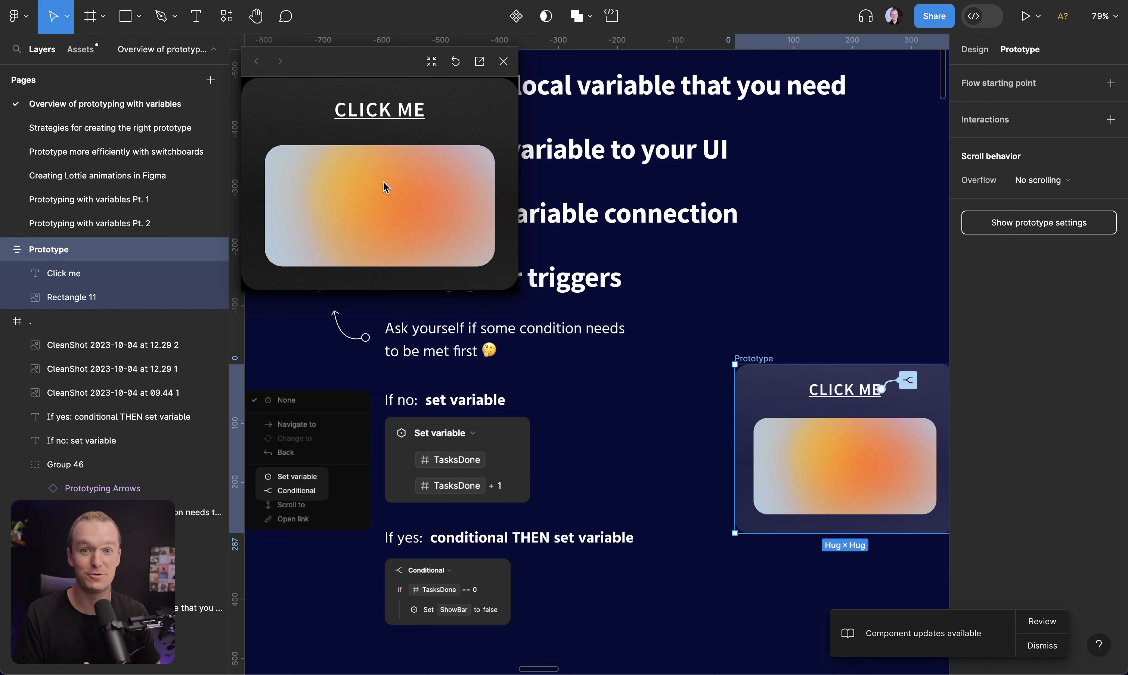
# Move to the next slide, zoom into the study buddies card, and select its count number to inspect its bound variable
pyautogui.press('super+backslash')
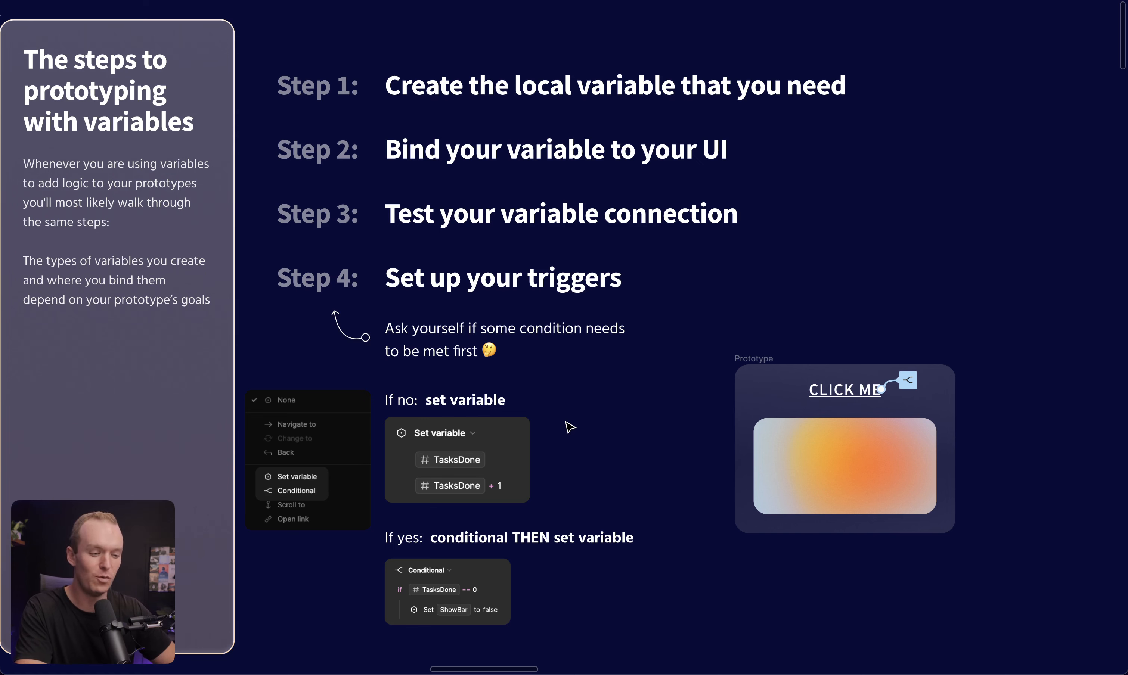
pyautogui.press('n')
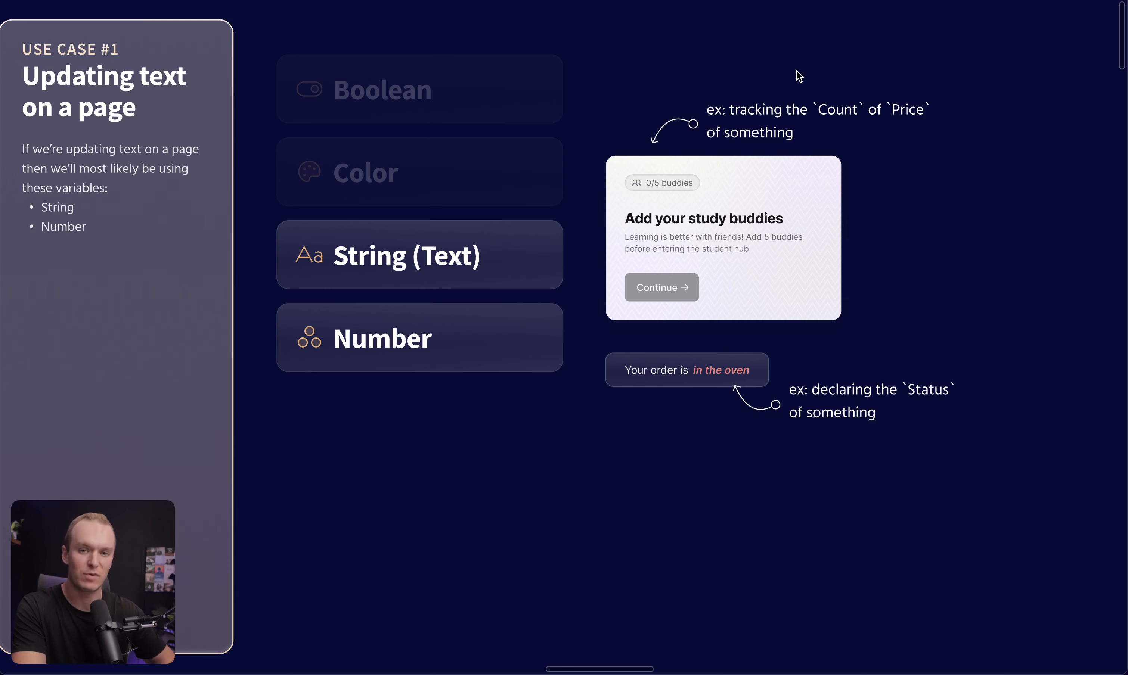
pyautogui.scroll(1, 795, 70)
pyautogui.hotkey('shift', '0')
pyautogui.scroll(5, 795, 69)
pyautogui.hscroll(6, 795, 70)
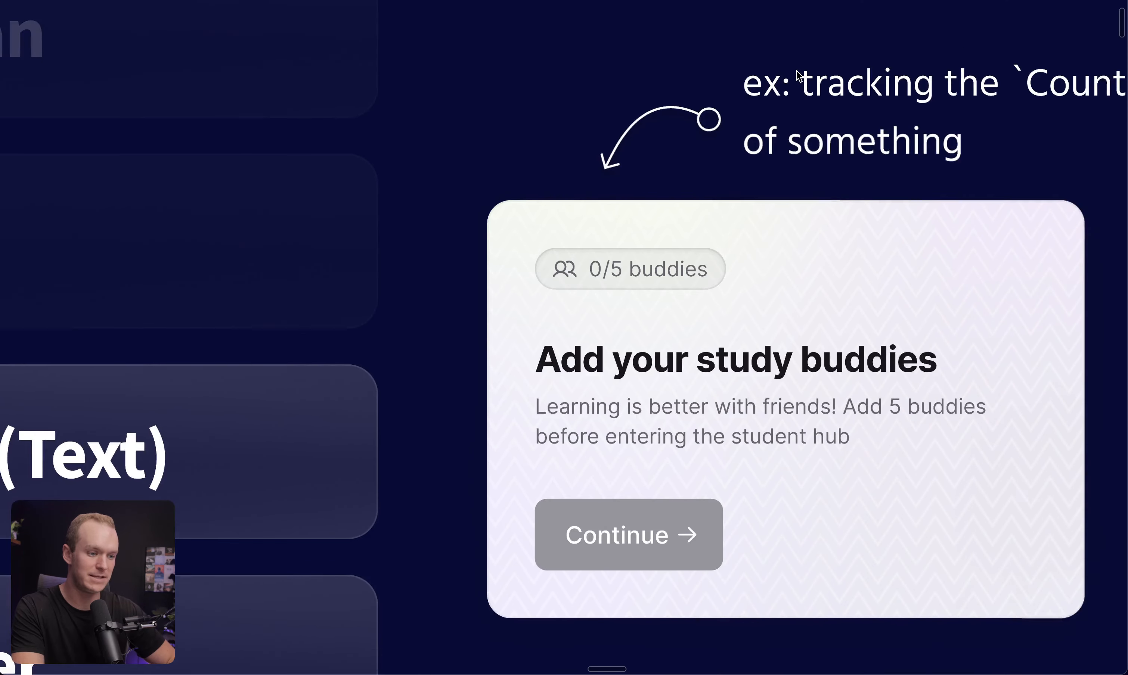
pyautogui.click(468, 233)
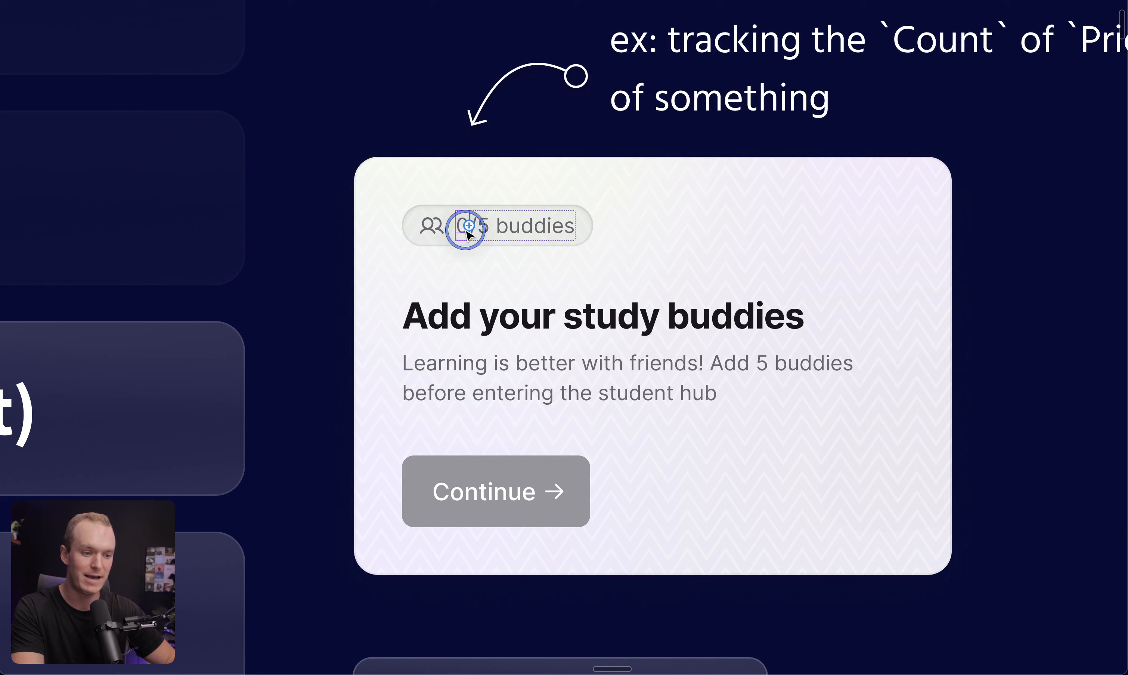
pyautogui.hotkey('ctrl', '\\')
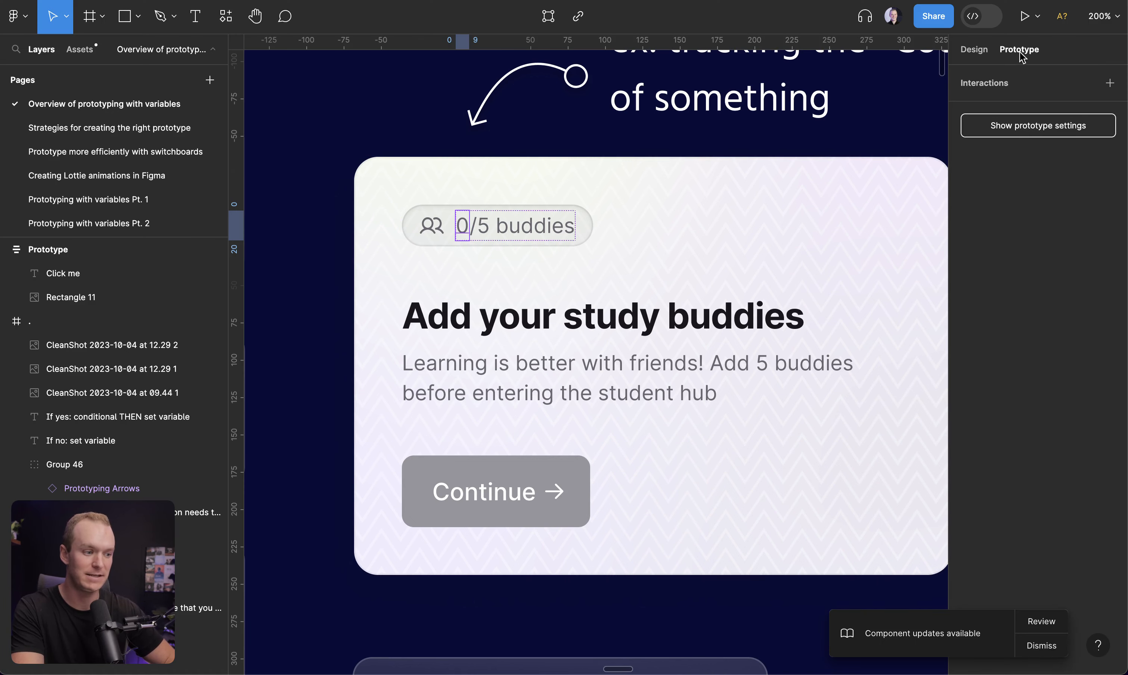
pyautogui.click(974, 49)
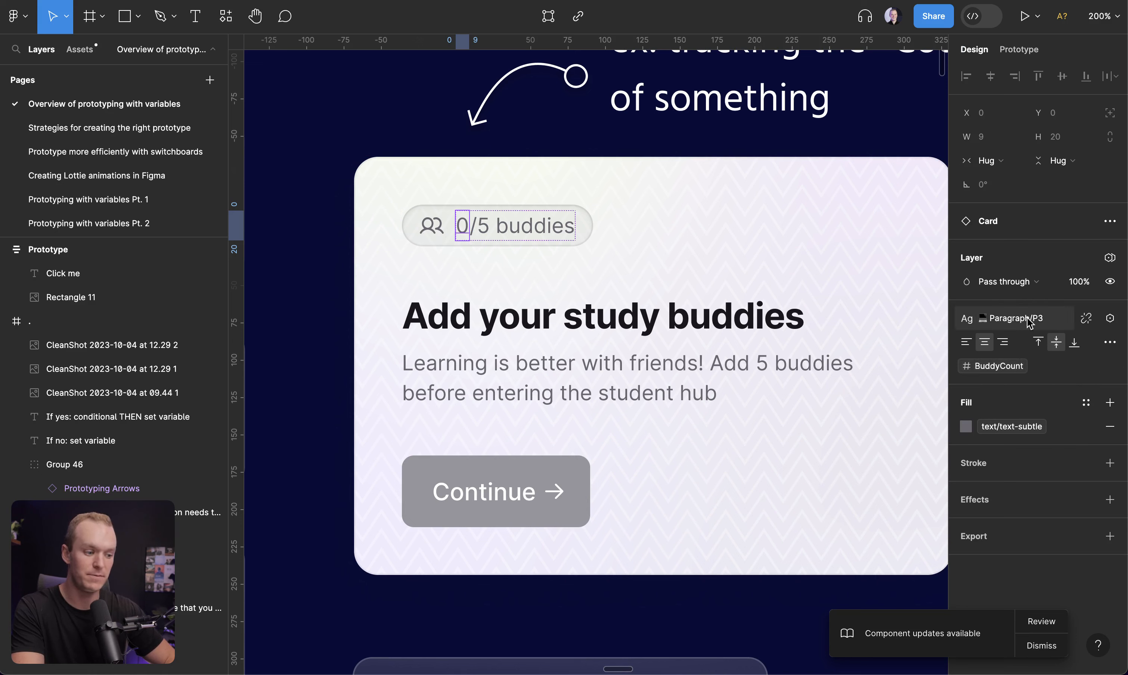
# Select the "in the oven" text in the order status banner to inspect its bound variable
pyautogui.click(388, 109)
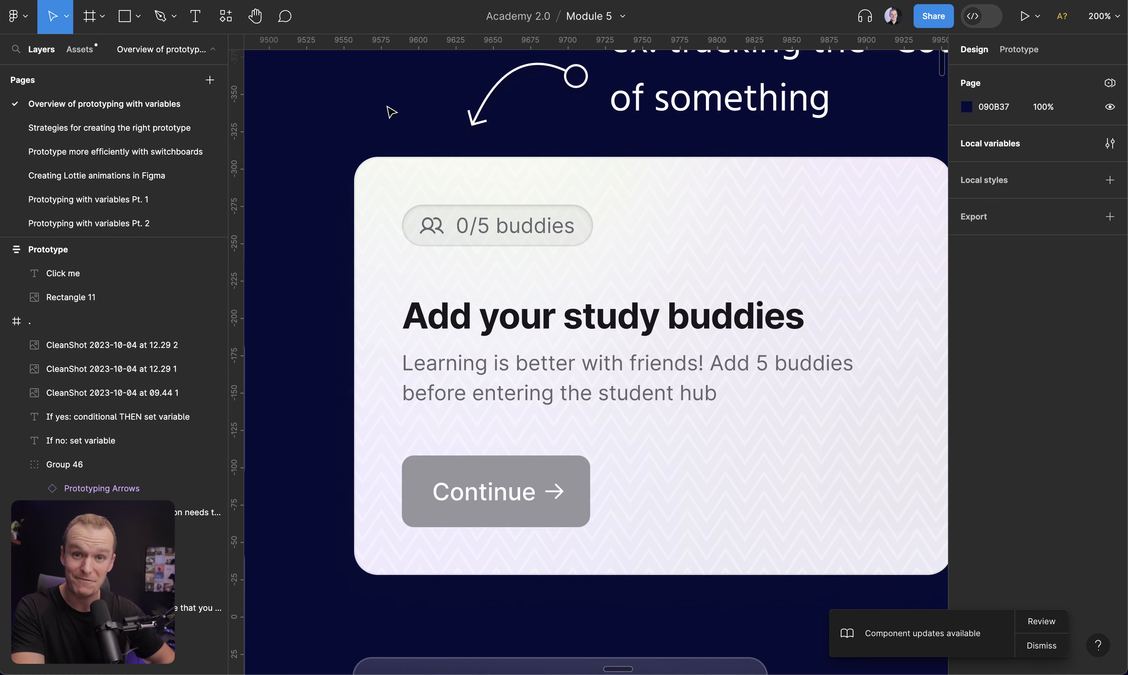
pyautogui.scroll(-5, 392, 112)
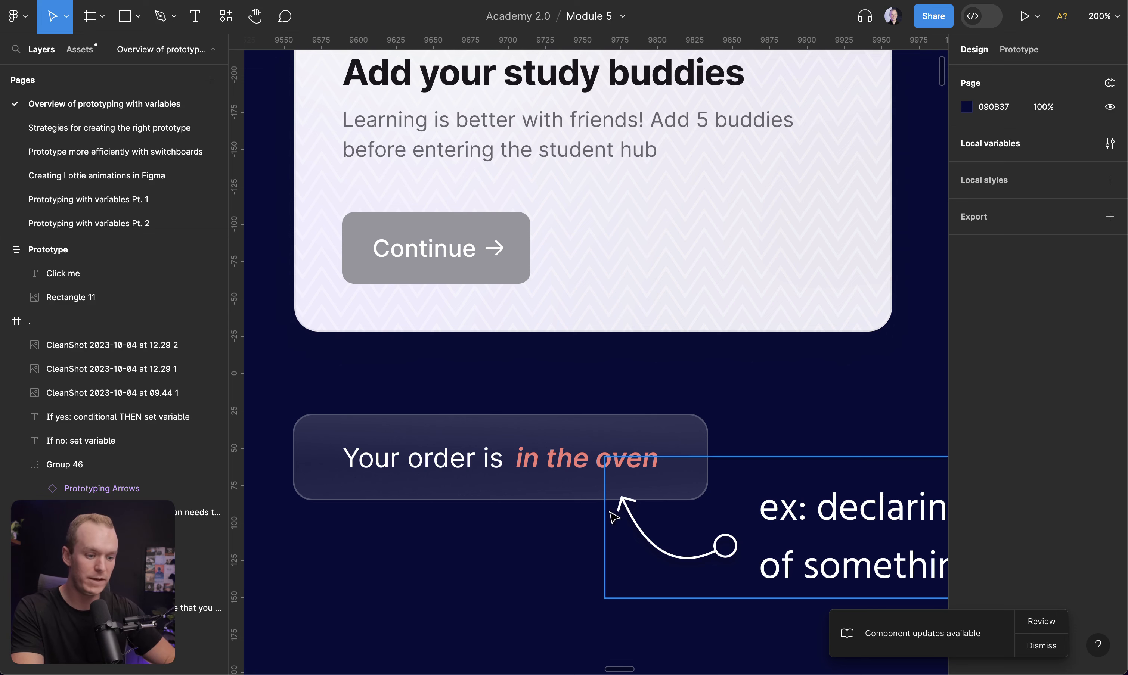
pyautogui.click(554, 469)
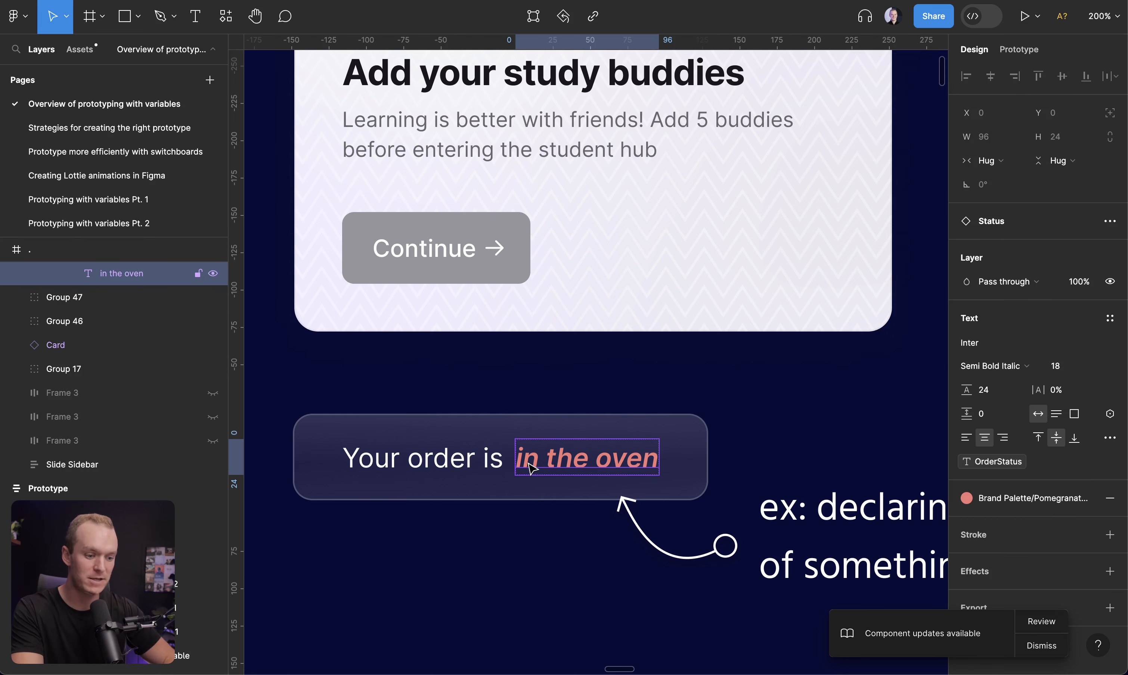
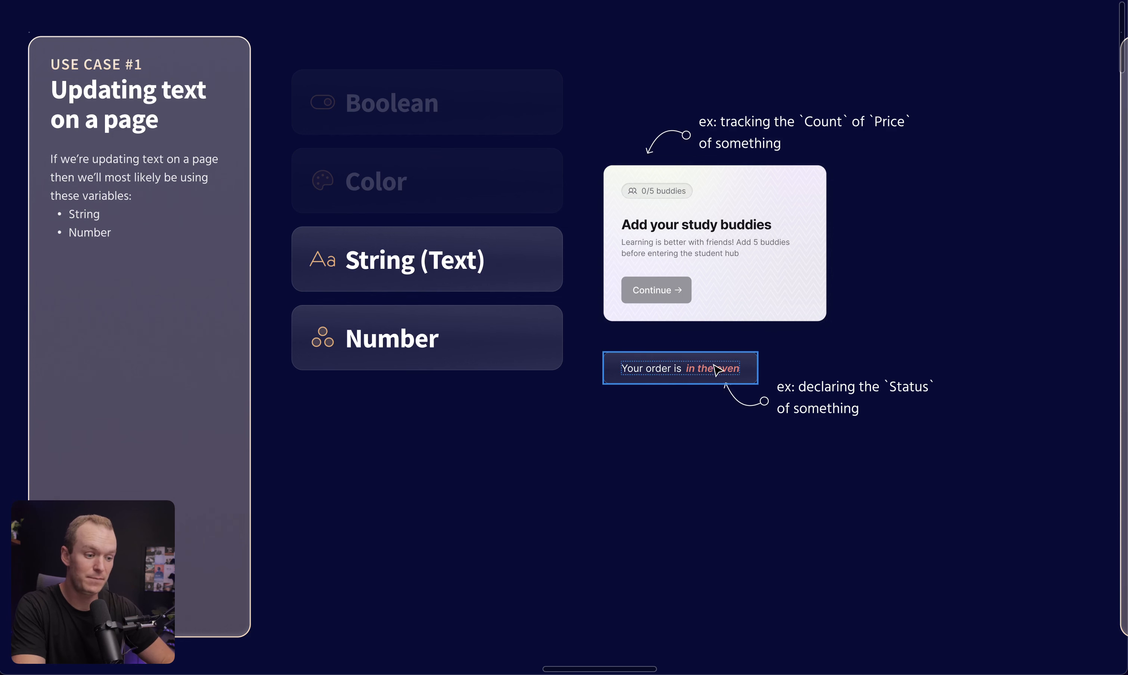
# Open the Variables Playground collection in local variables and set OrderStatus to "on the way"
pyautogui.hotkey('ctrl', '\\')
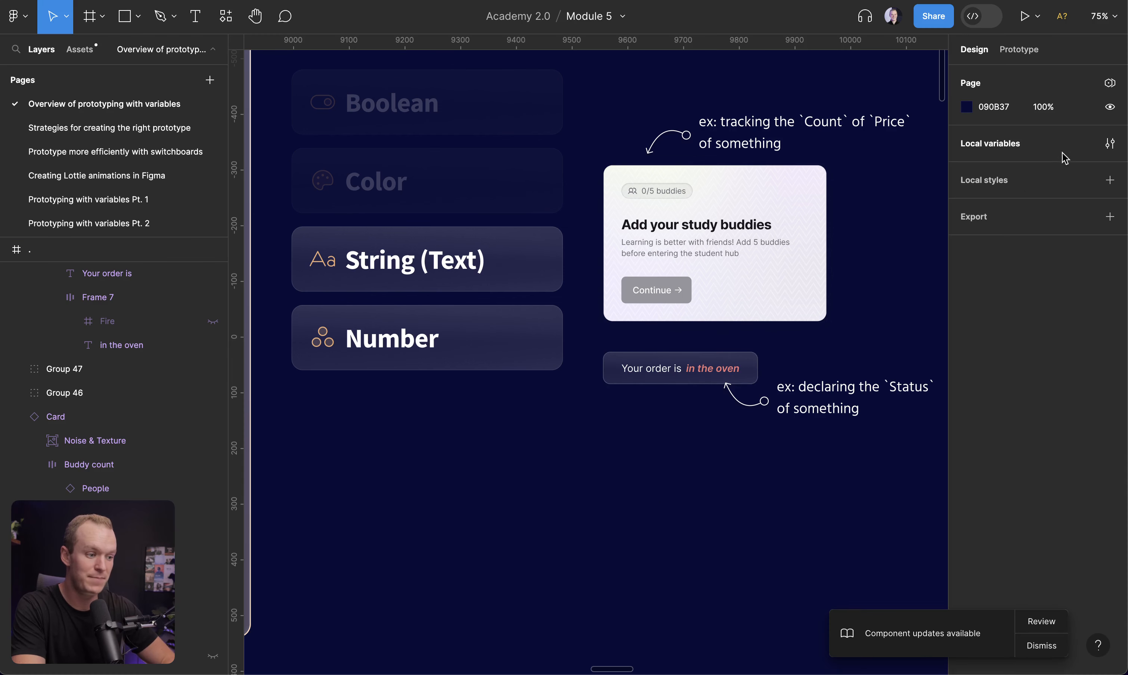
pyautogui.click(1110, 143)
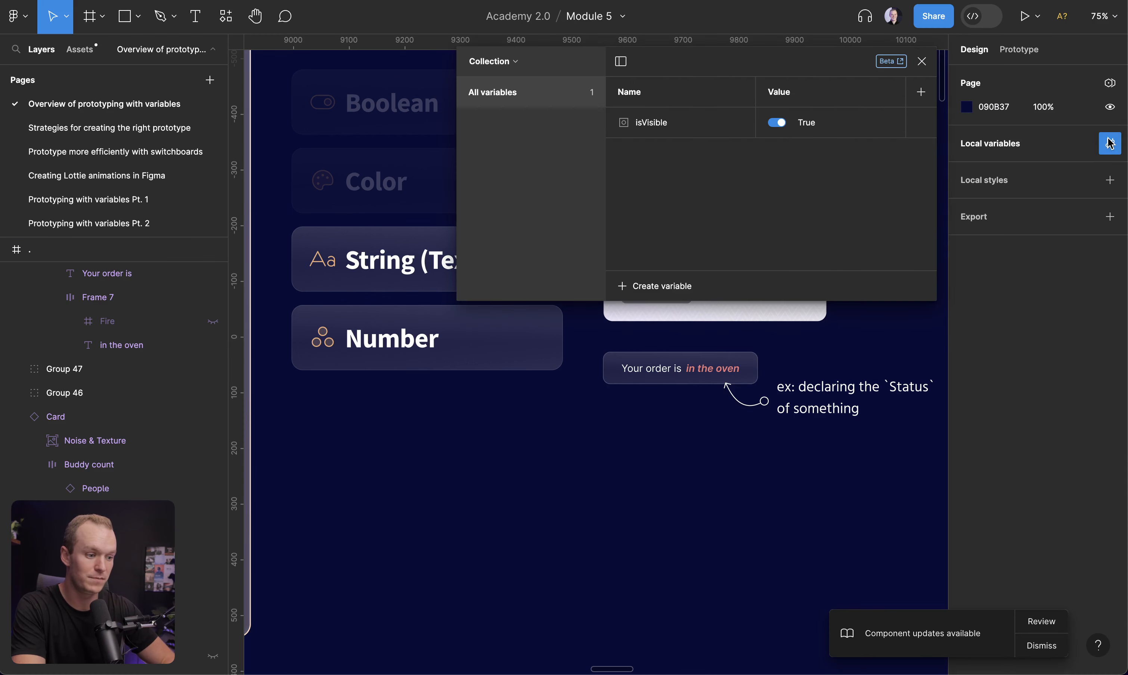
pyautogui.click(492, 60)
pyautogui.click(487, 143)
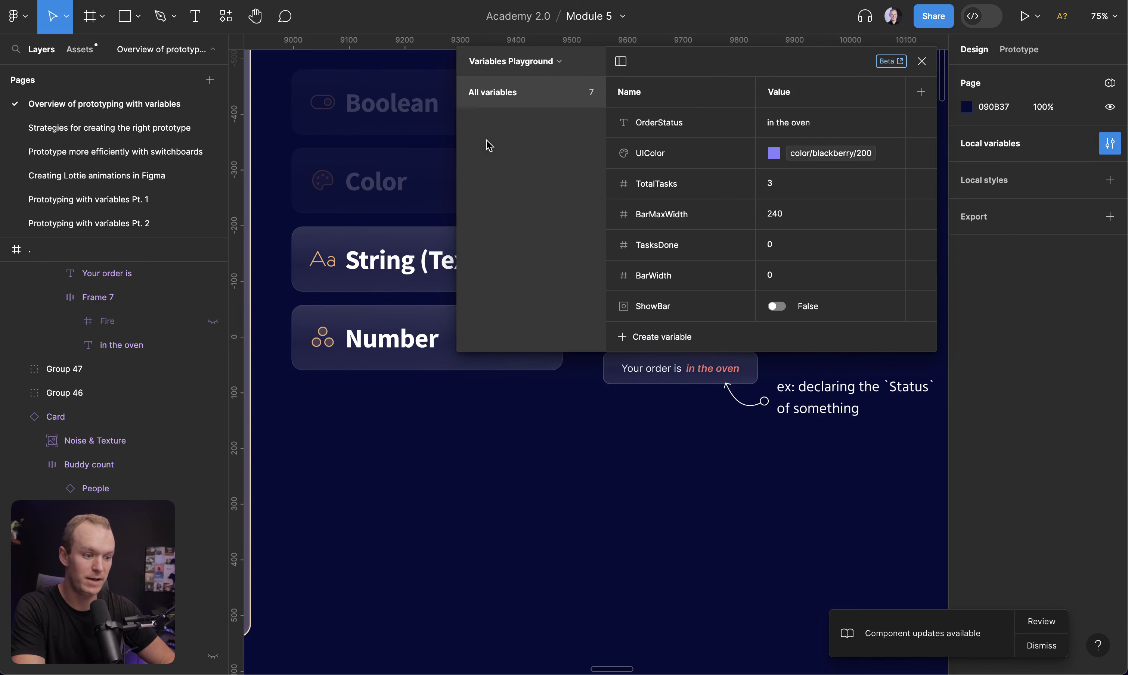
pyautogui.moveTo(773, 60); pyautogui.dragTo(402, 157)
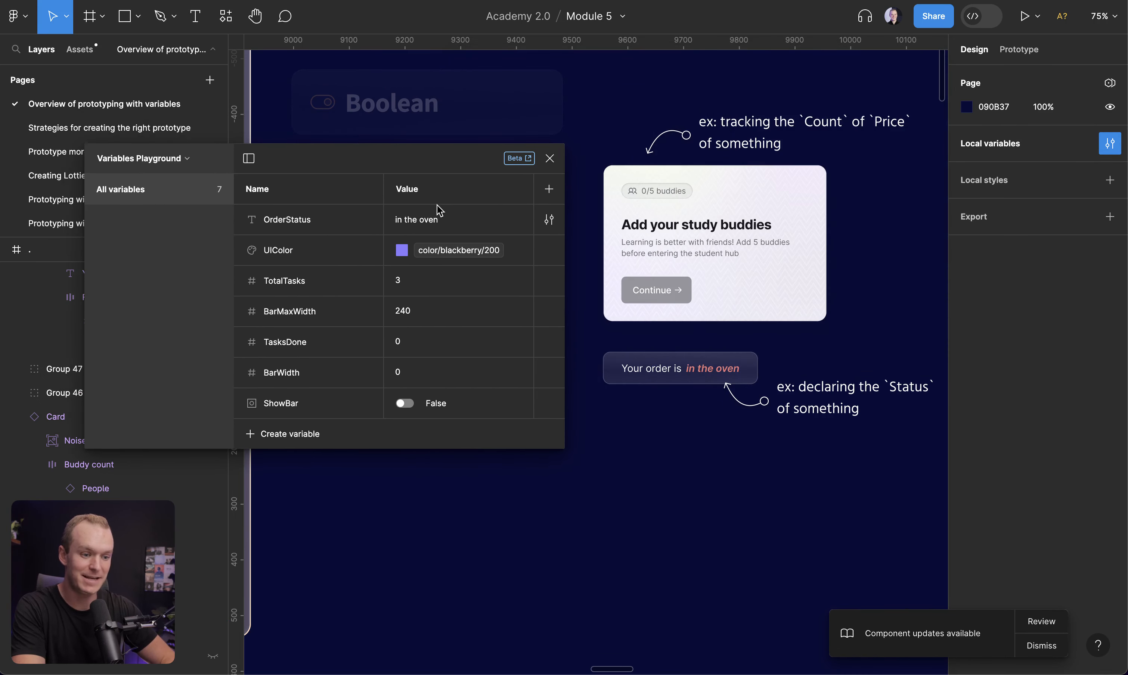
pyautogui.click(424, 220)
pyautogui.write('on the way')
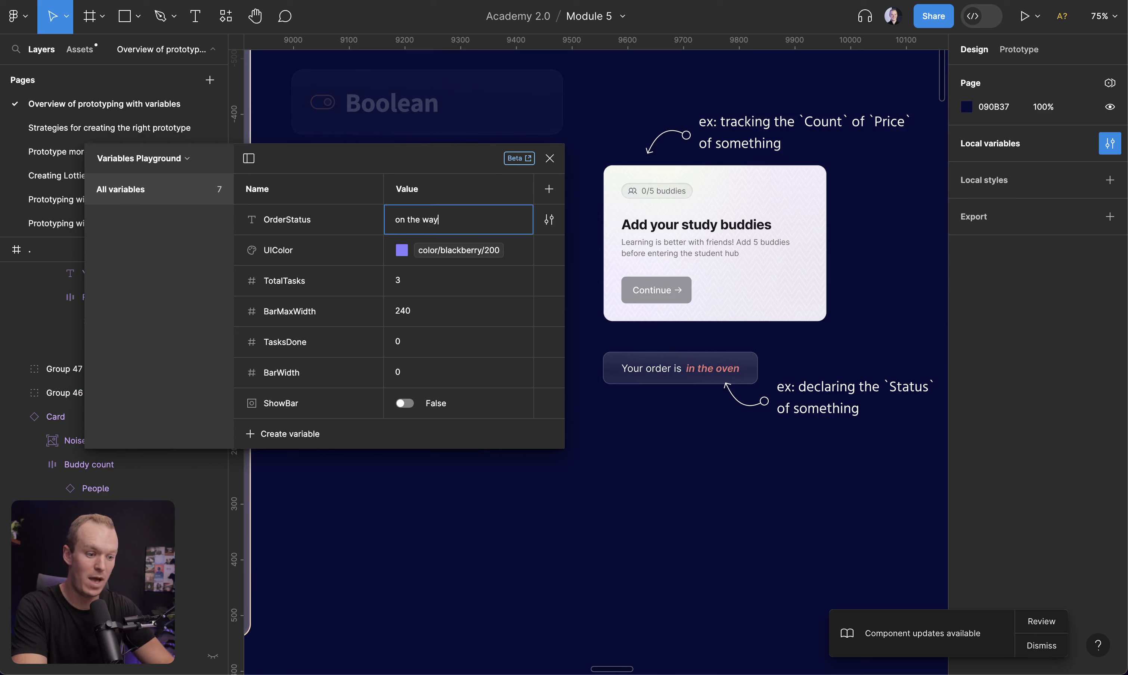
pyautogui.press('Return')
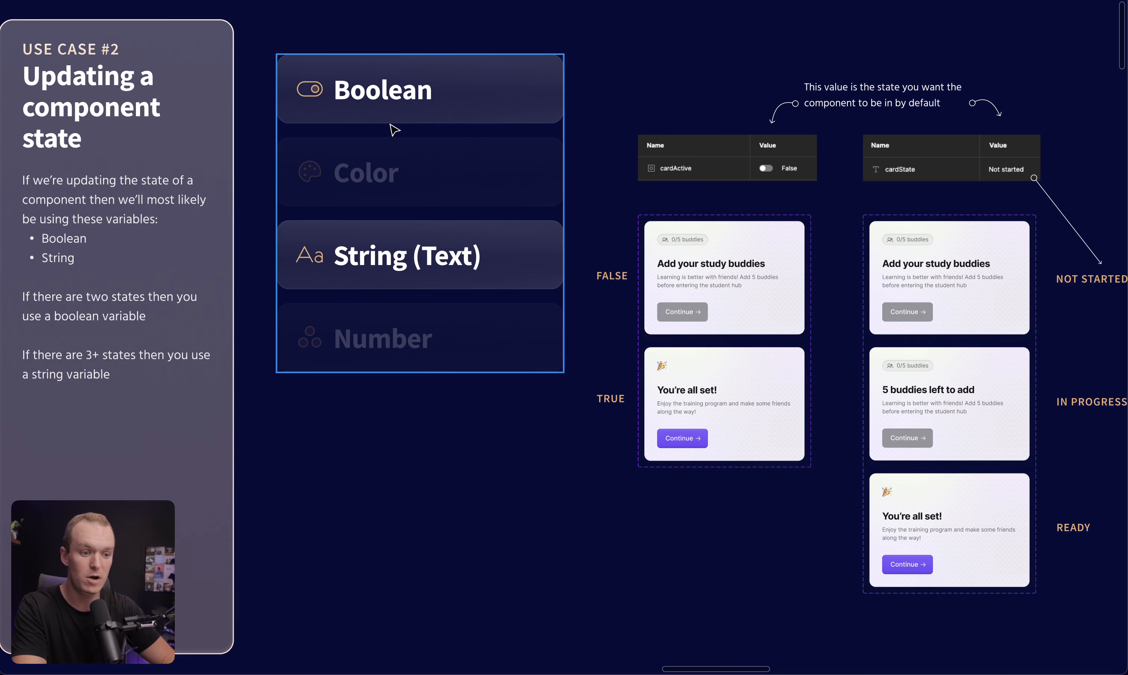
# Select the Boolean-variable card component set on the component state slide to inspect its State property
pyautogui.click(474, 109)
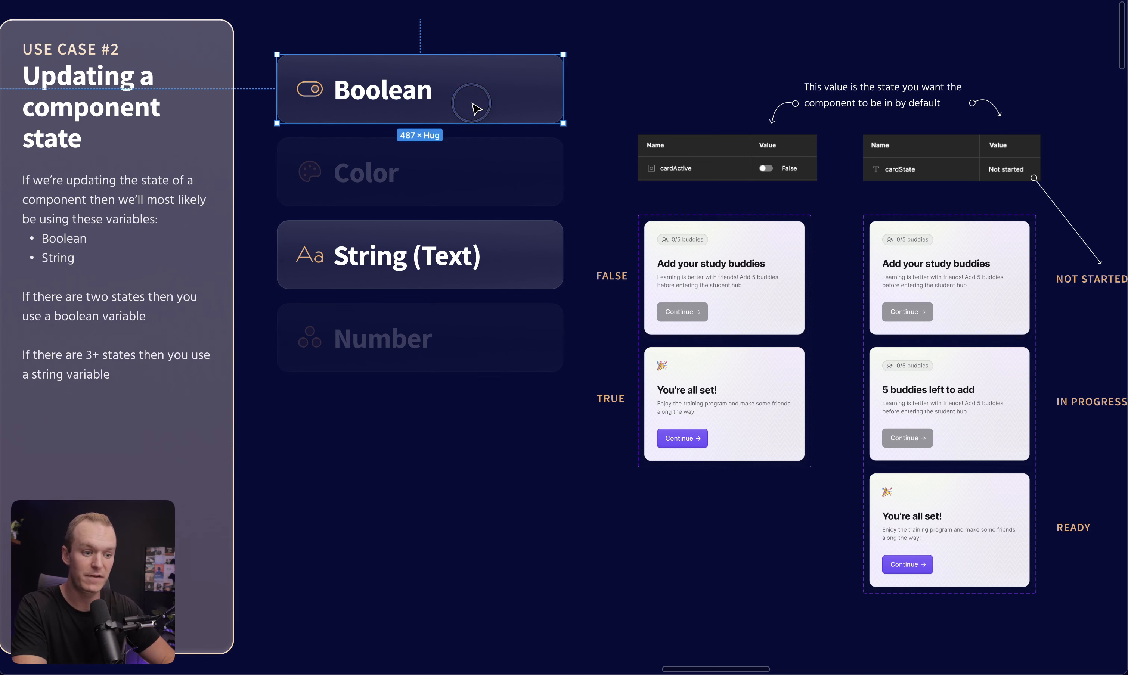
pyautogui.click(517, 260)
pyautogui.click(492, 471)
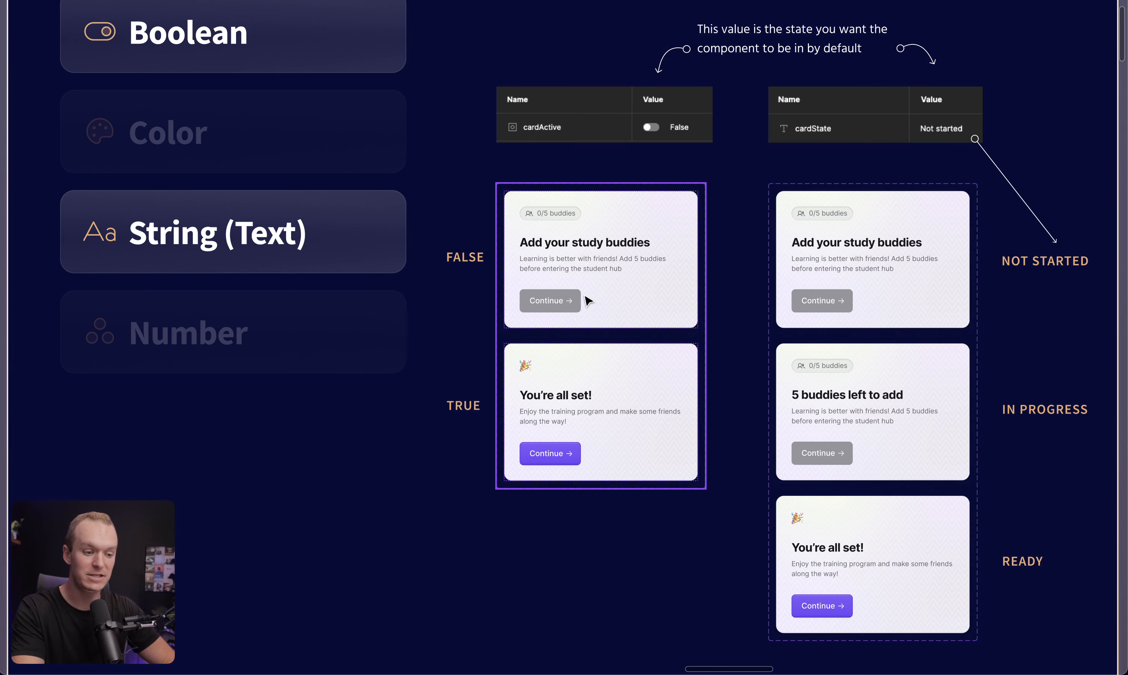
pyautogui.click(605, 294)
pyautogui.hotkey('ctrl', '\\')
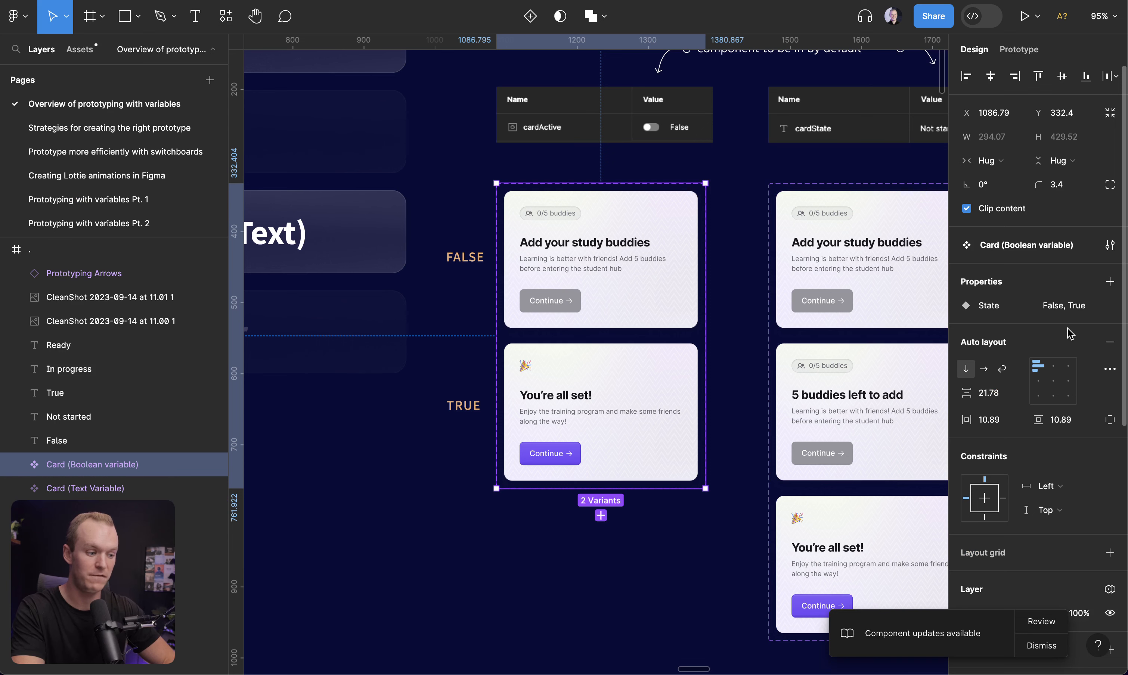
pyautogui.hotkey('ctrl', '\\')
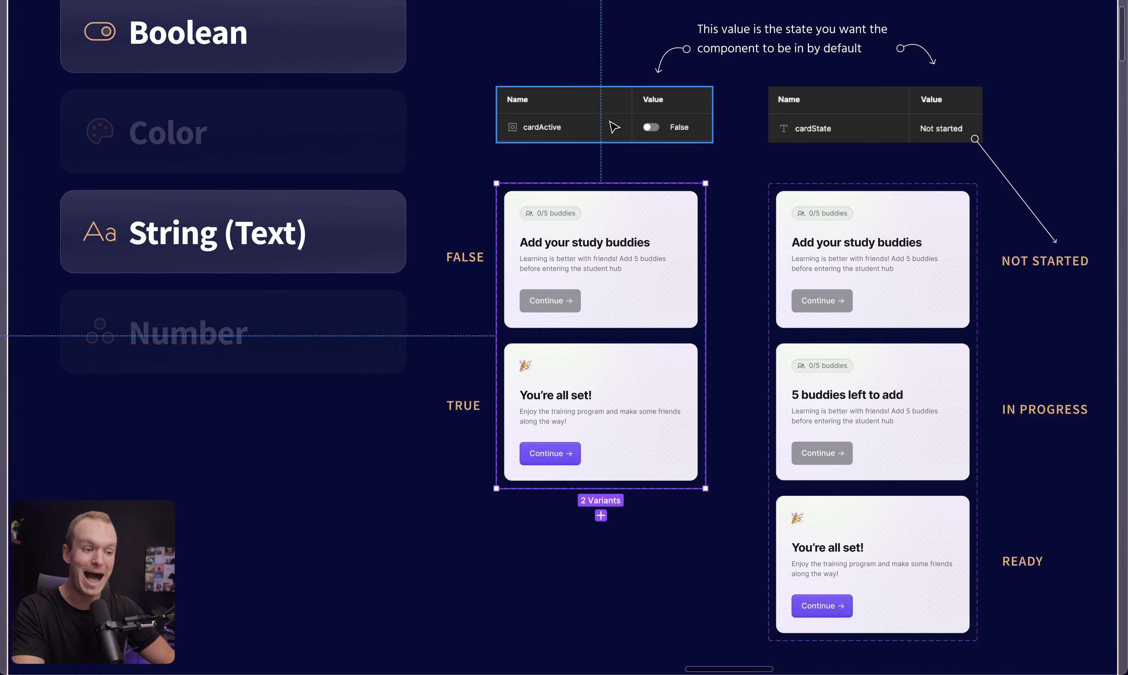
# Select the cardActive table and the Not started, In progress and Ready labels beside the card variants
pyautogui.click(609, 125)
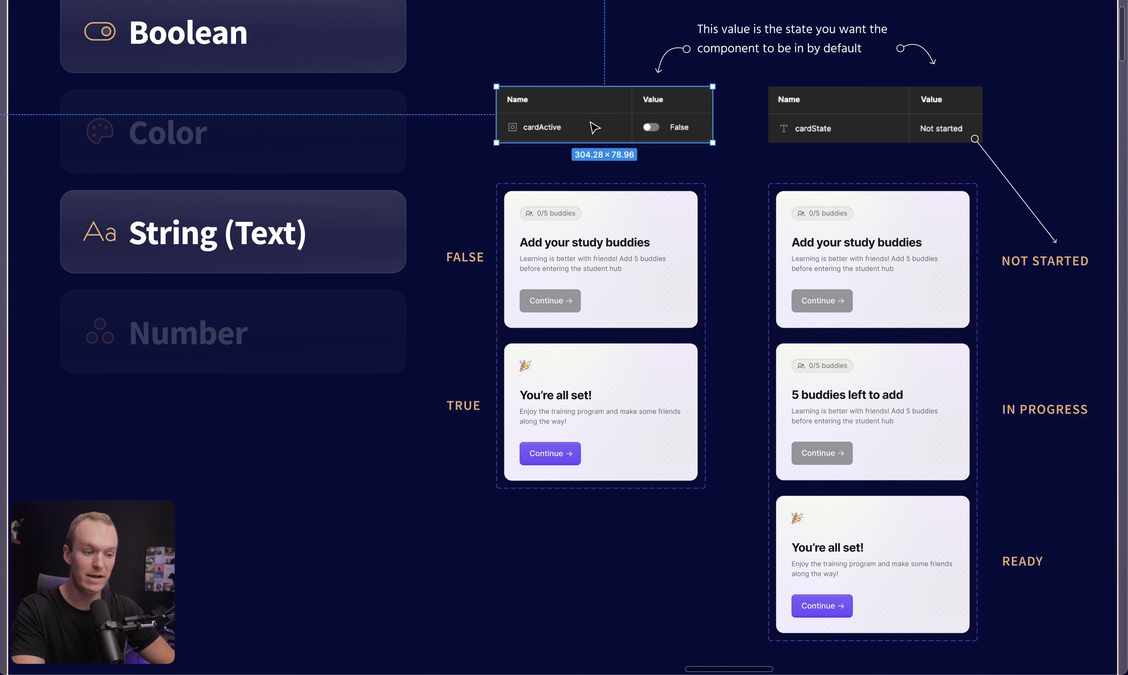
pyautogui.click(593, 242)
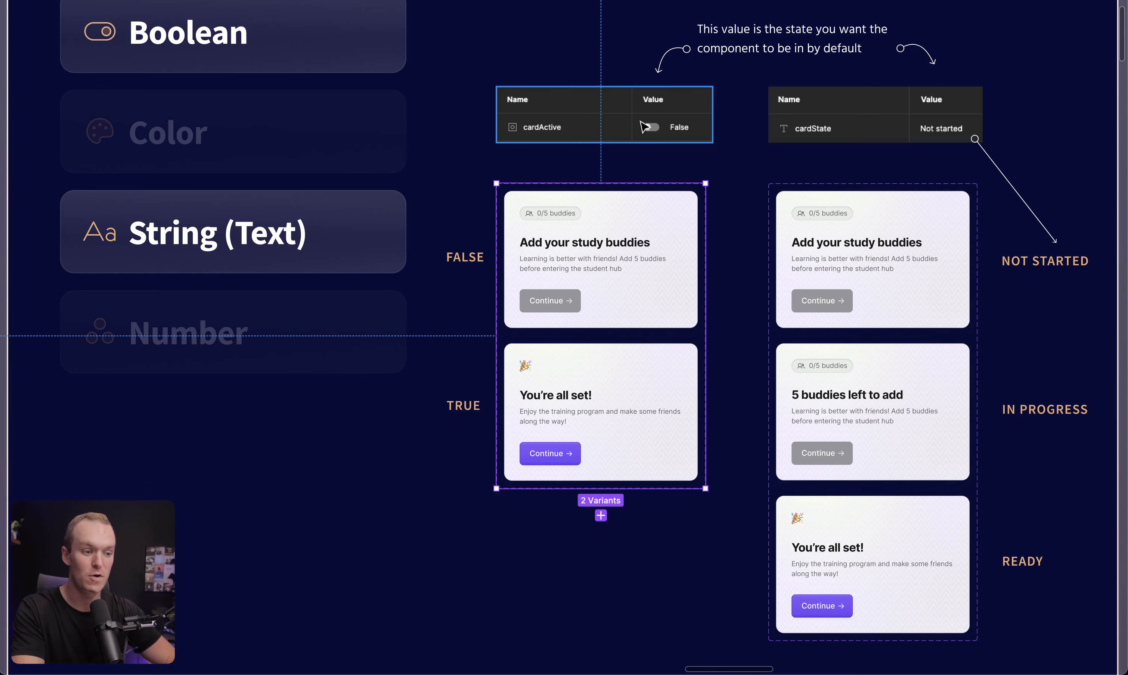
pyautogui.click(734, 185)
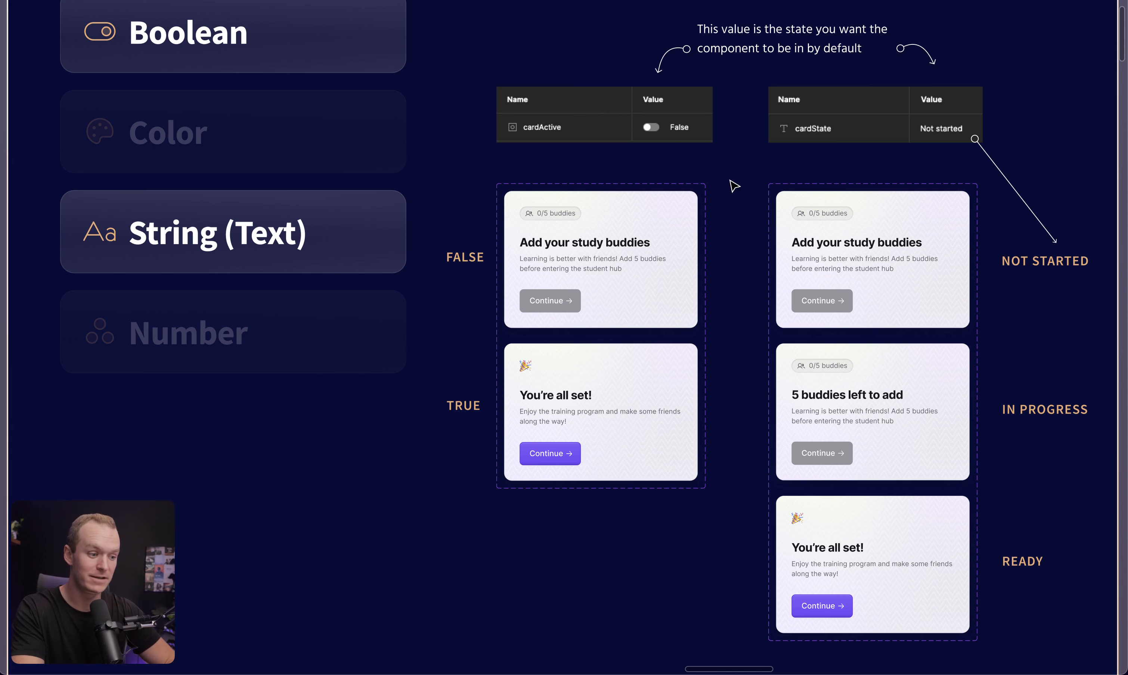
pyautogui.click(1042, 261)
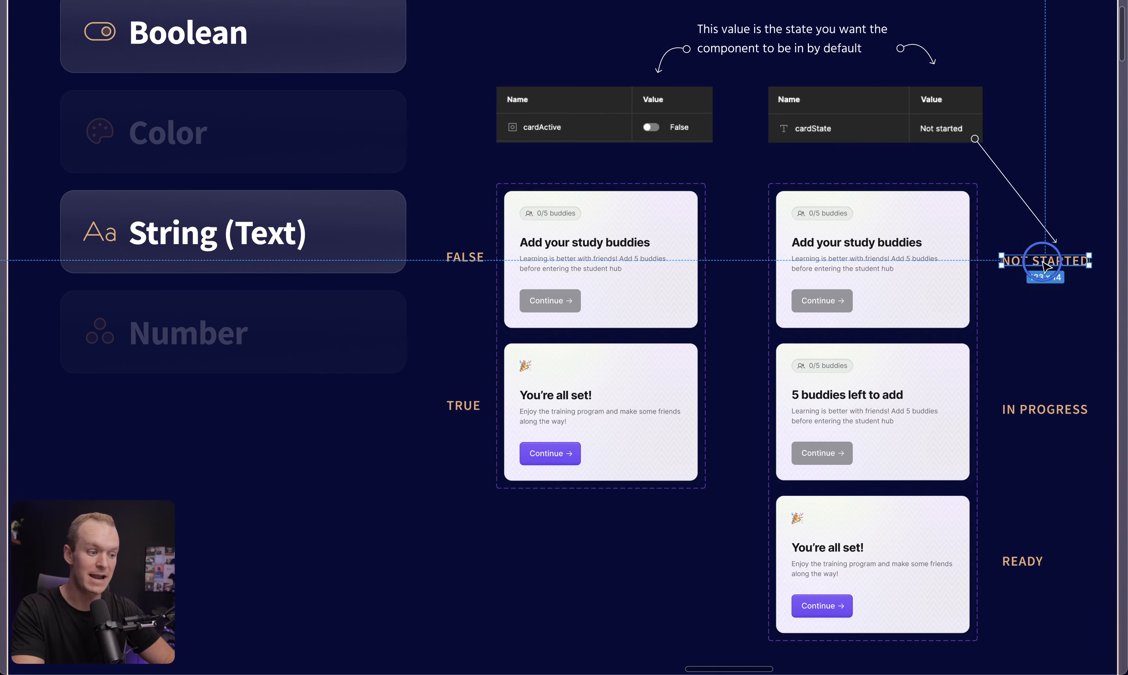
pyautogui.click(1048, 410)
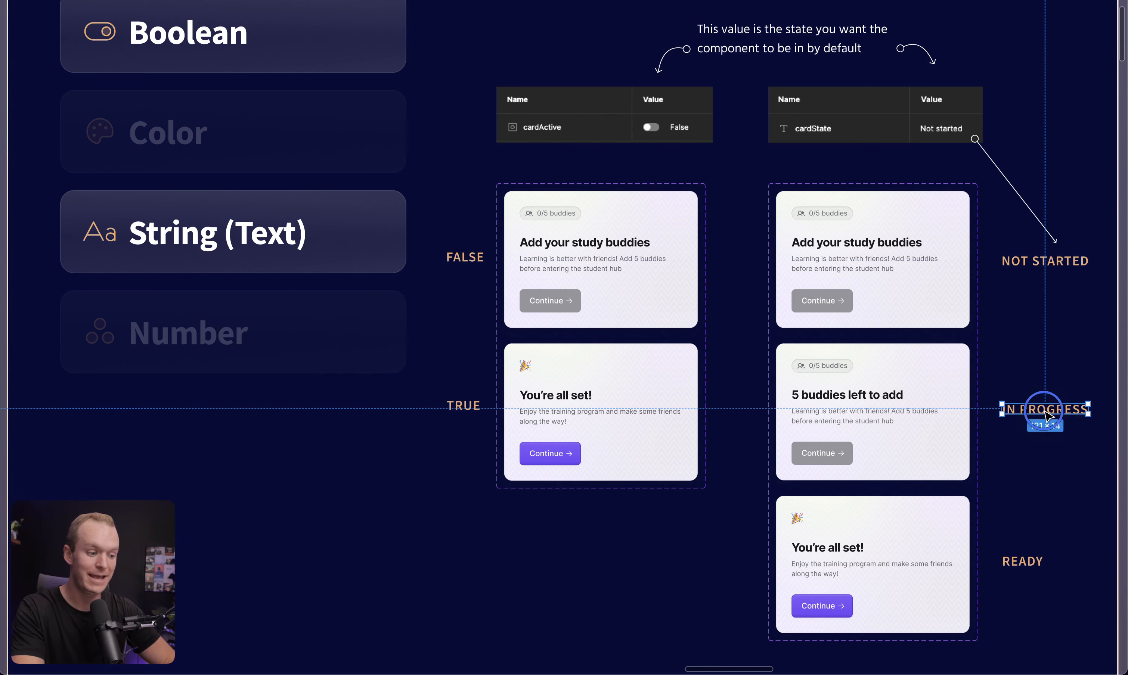
pyautogui.click(1029, 564)
pyautogui.click(1031, 491)
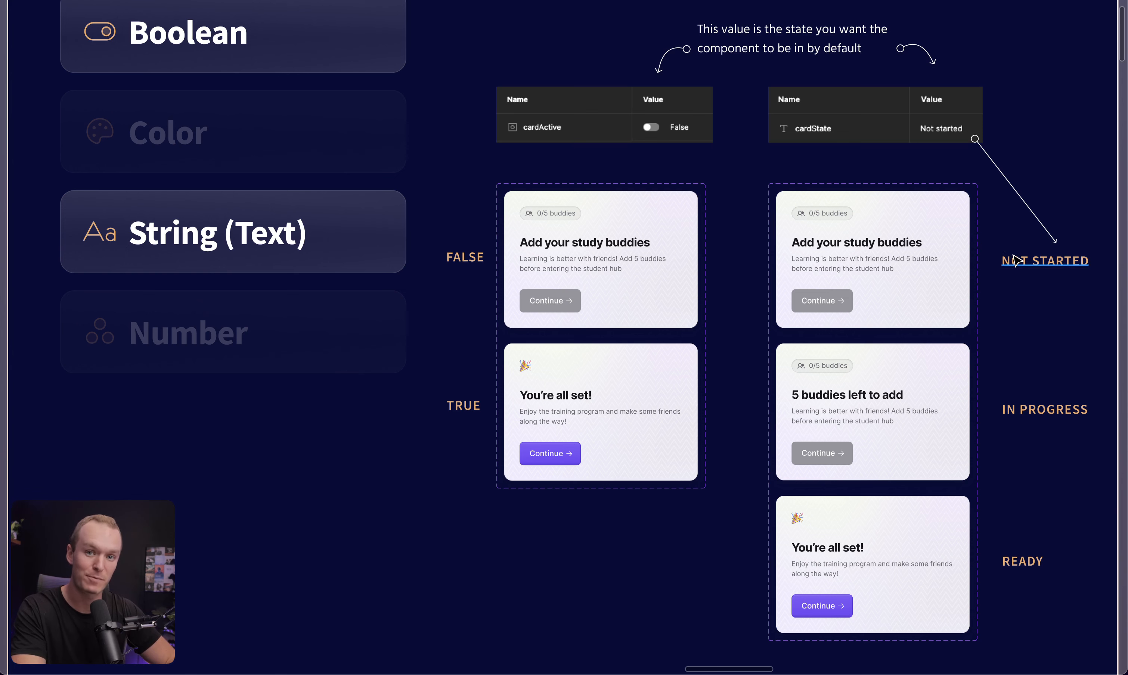
# Inspect the State variant property values of the text-variable card component set
pyautogui.click(881, 247)
pyautogui.press('super+backslash')
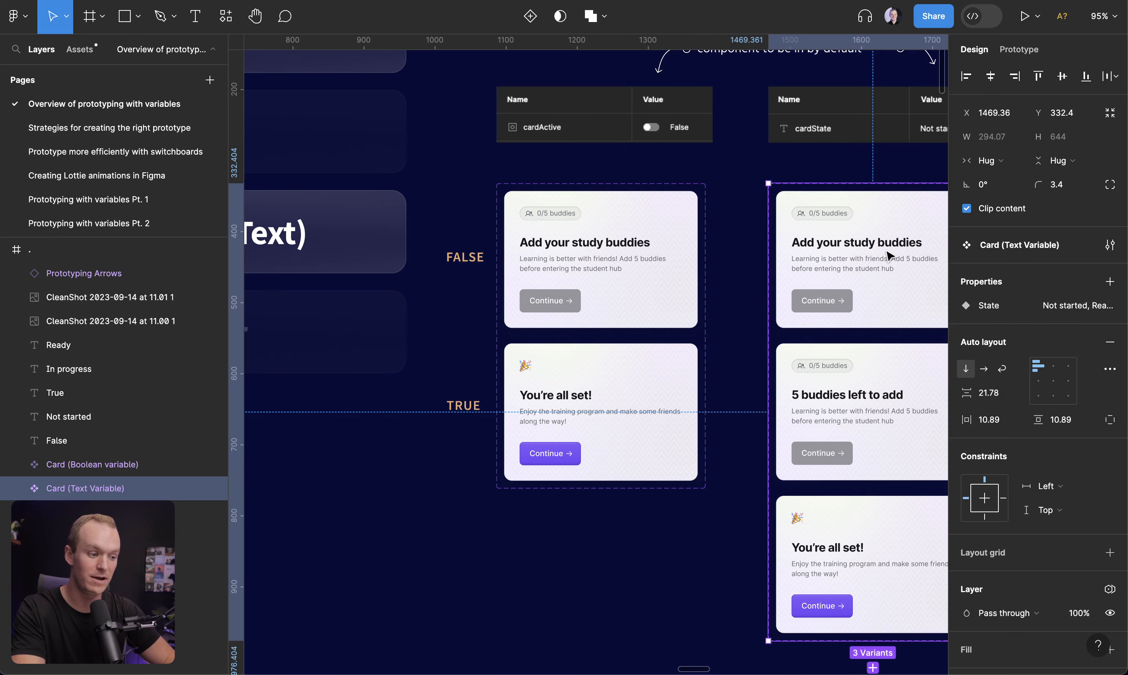
pyautogui.click(1086, 305)
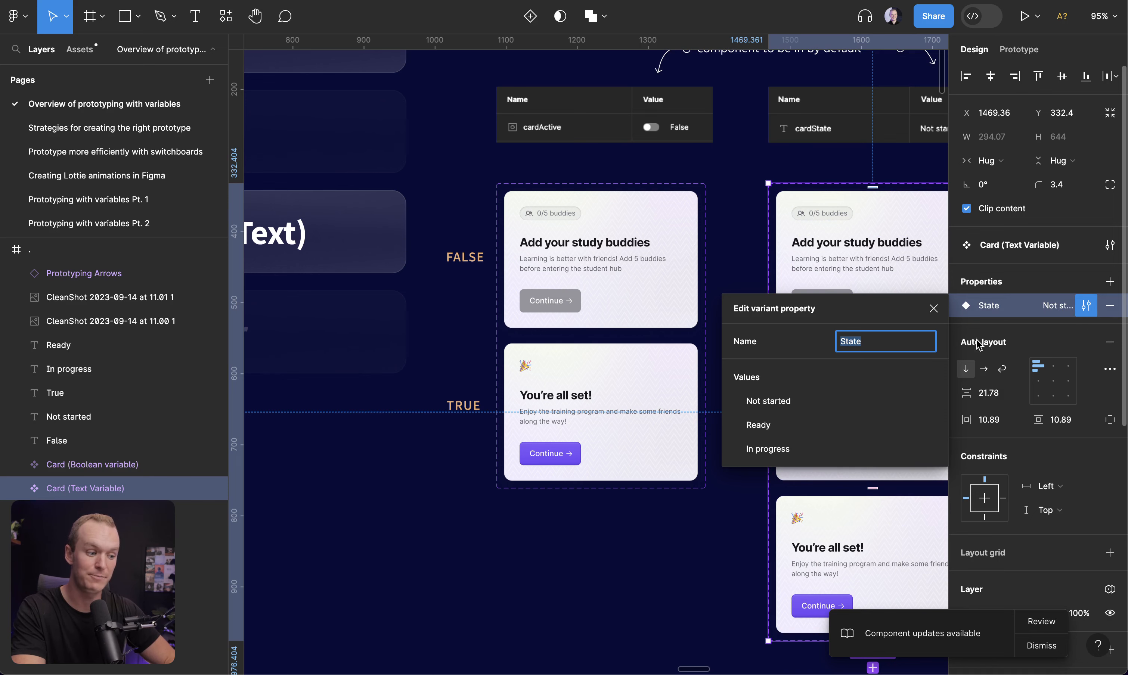
pyautogui.click(900, 177)
pyautogui.press('super+backslash')
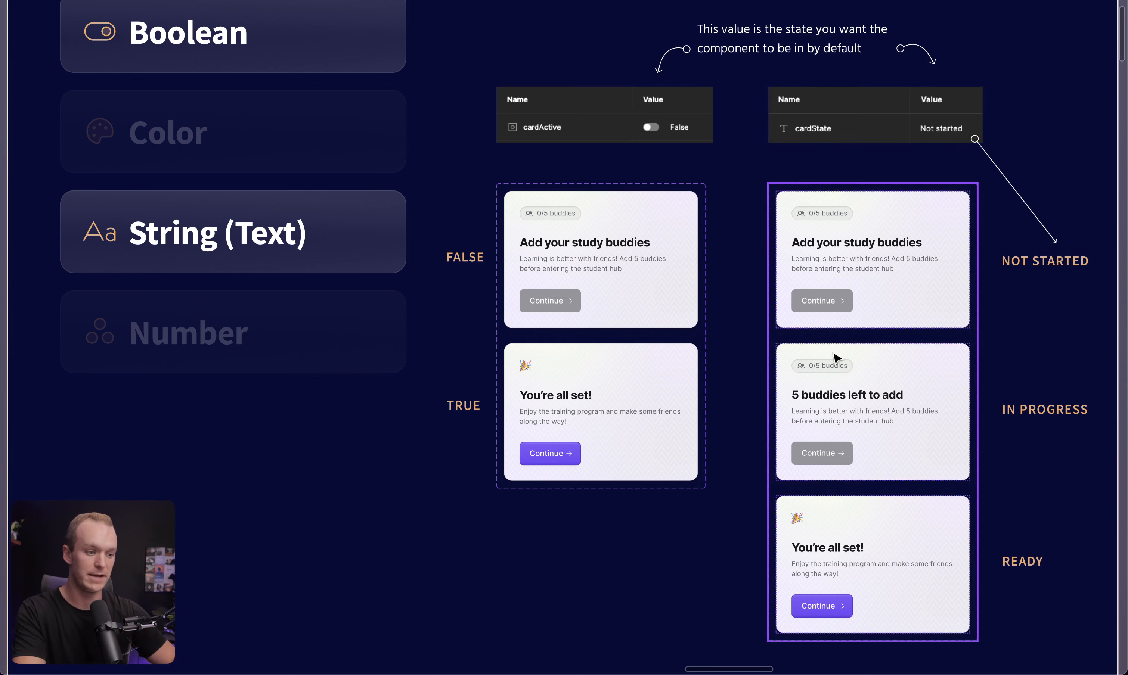
# Insert an instance of the Card (Text Variable) component below the variant sets
pyautogui.click(861, 352)
pyautogui.hotkey('ctrl', '\\')
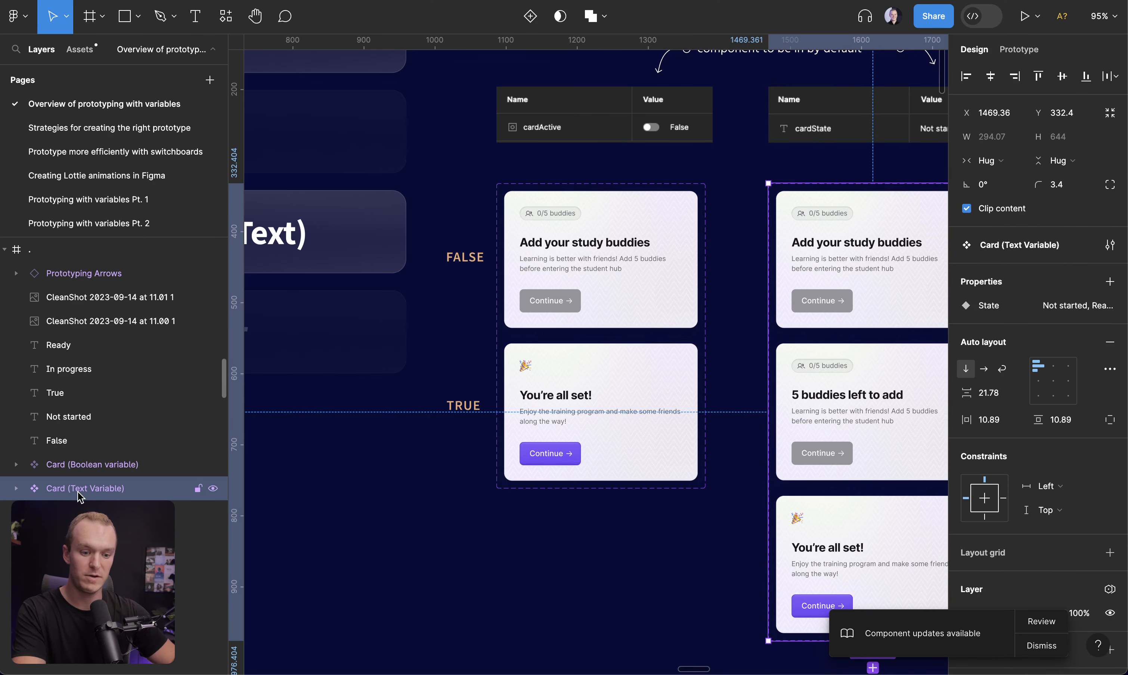
pyautogui.hotkey('ctrl', '\\')
pyautogui.click(282, 594)
pyautogui.hotkey('shift', 'i')
pyautogui.write('card text')
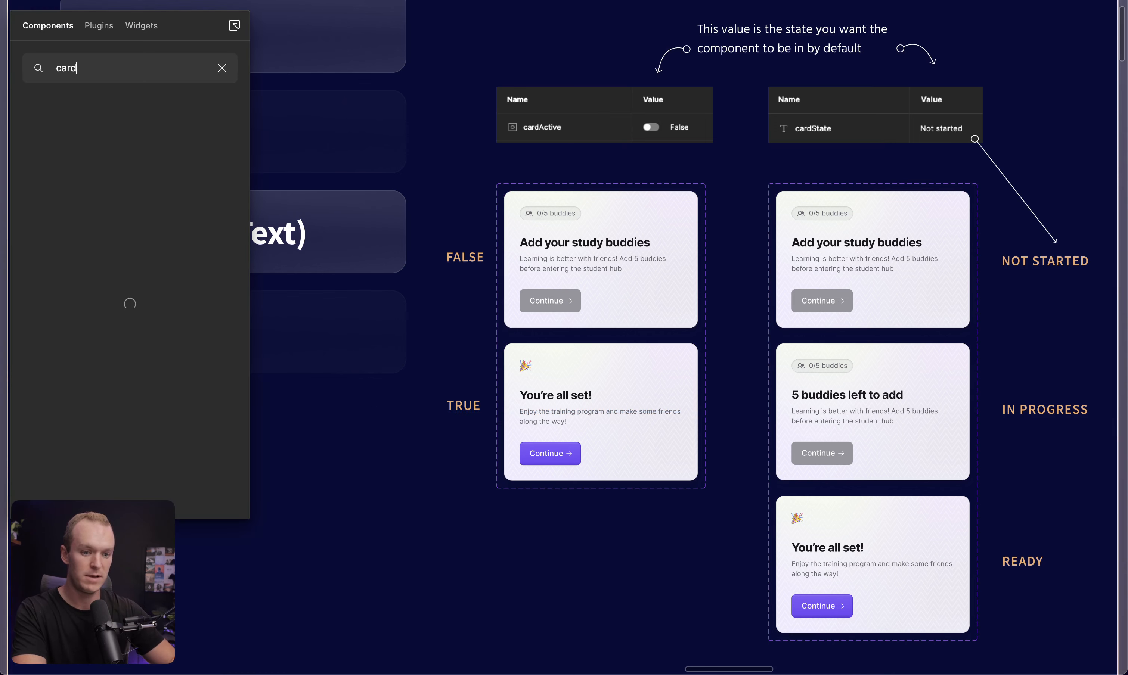
pyautogui.moveTo(70, 146); pyautogui.dragTo(330, 557)
pyautogui.hotkey('ctrl', '\\')
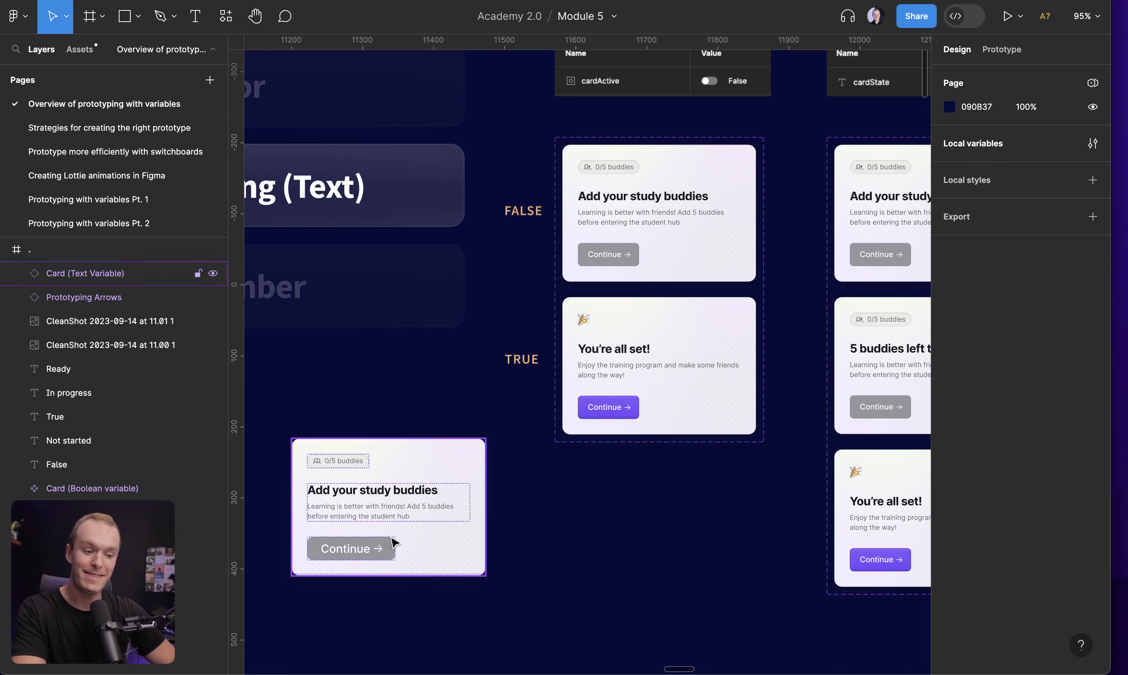
# Bind the card instance's State property to the CardState variable
pyautogui.click(388, 537)
pyautogui.moveTo(1083, 299)
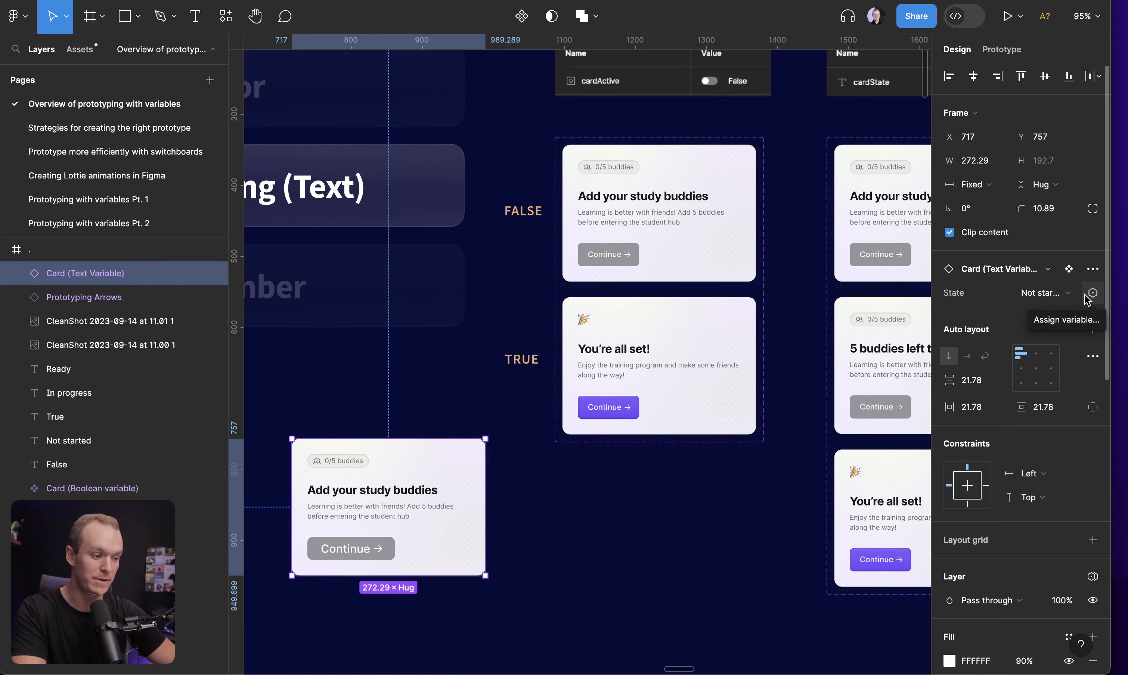
pyautogui.click(1089, 295)
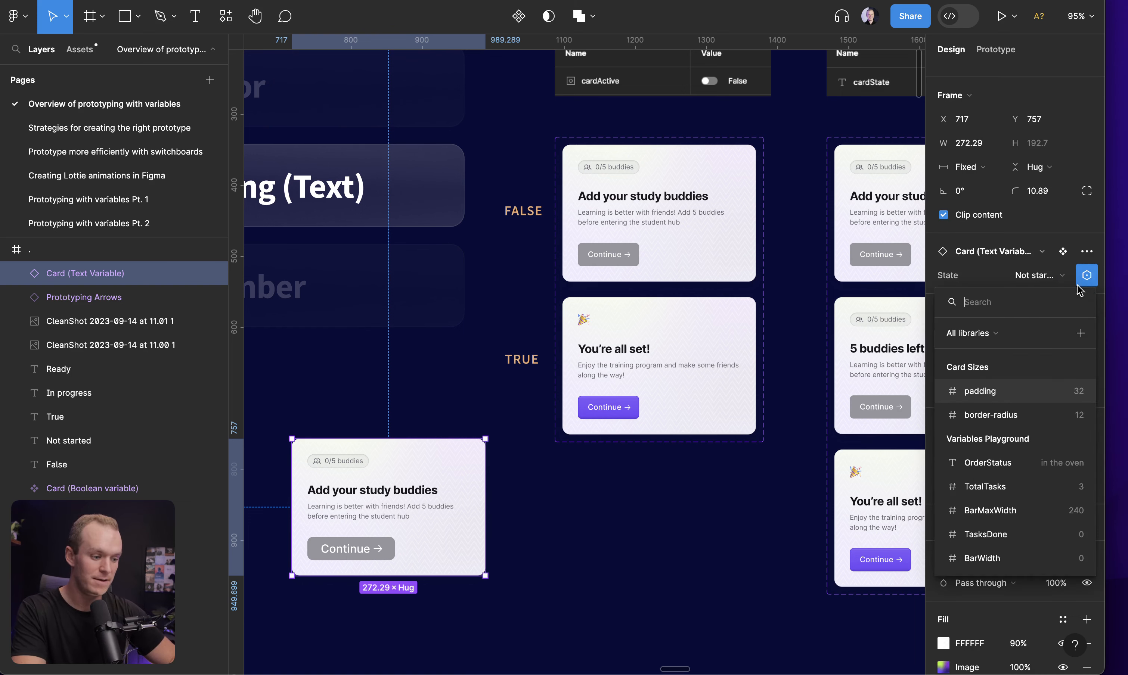
pyautogui.write('card')
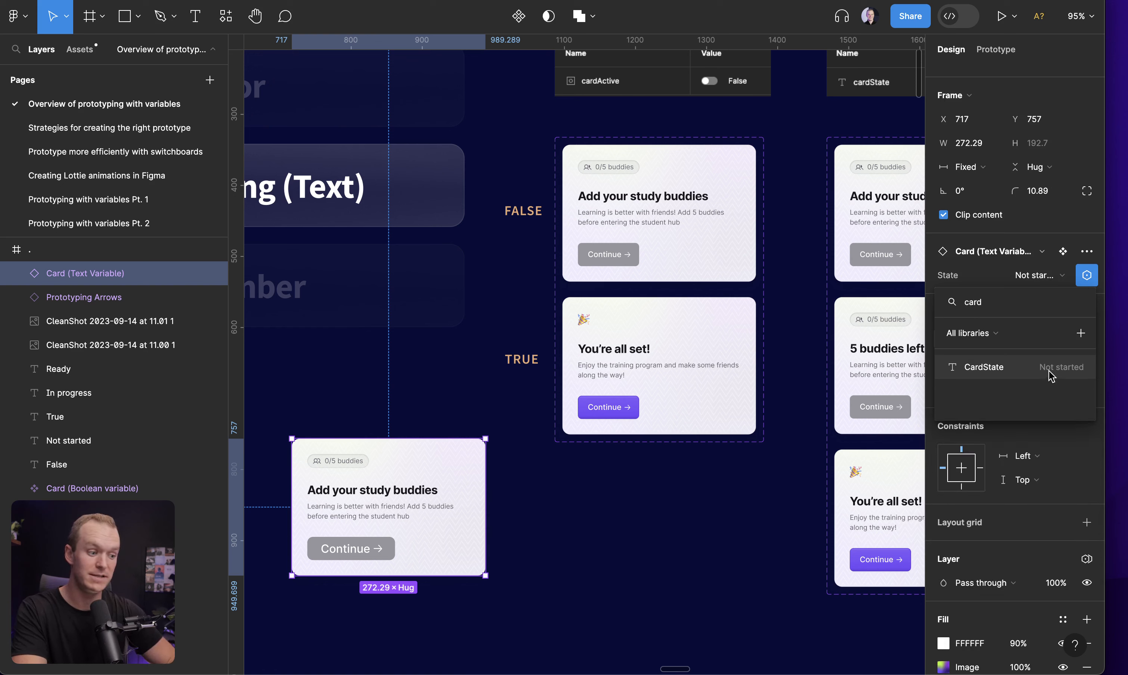
pyautogui.click(1030, 368)
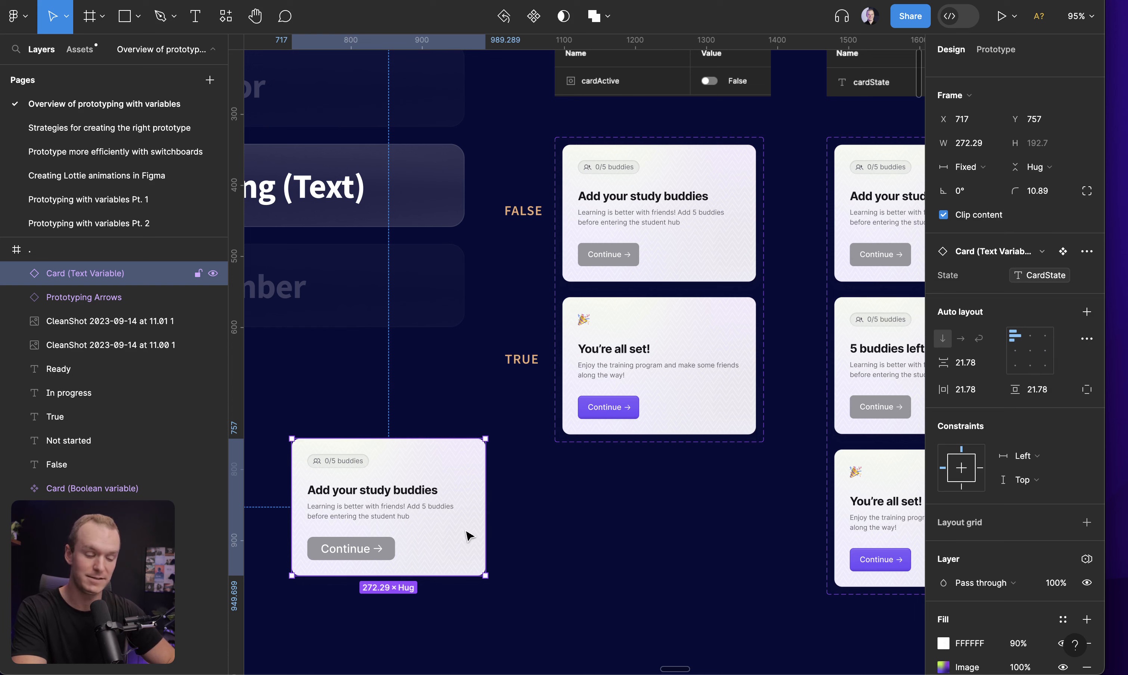
# Open local variables and set CardState to Ready
pyautogui.click(614, 528)
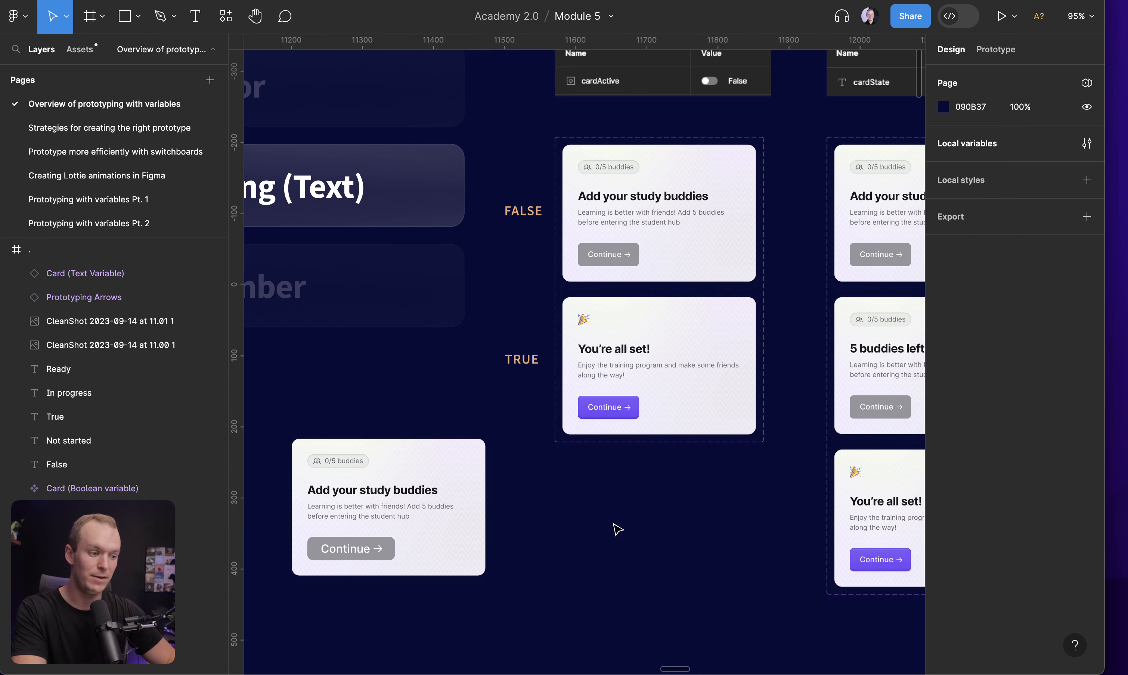
pyautogui.click(1087, 144)
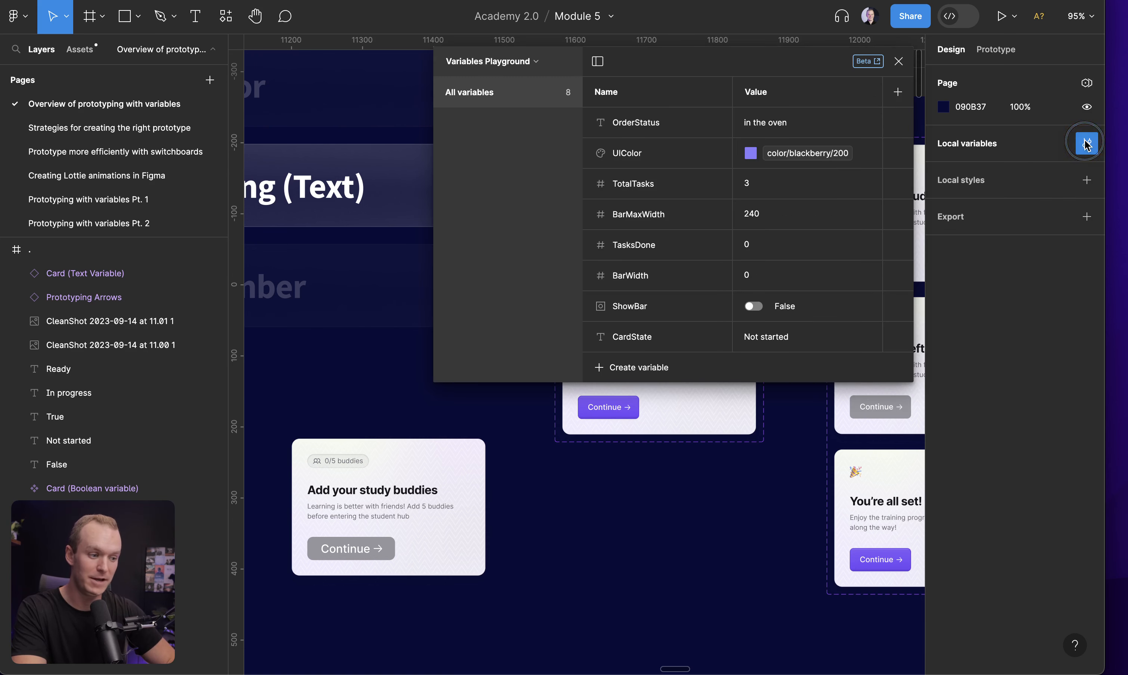
pyautogui.click(707, 246)
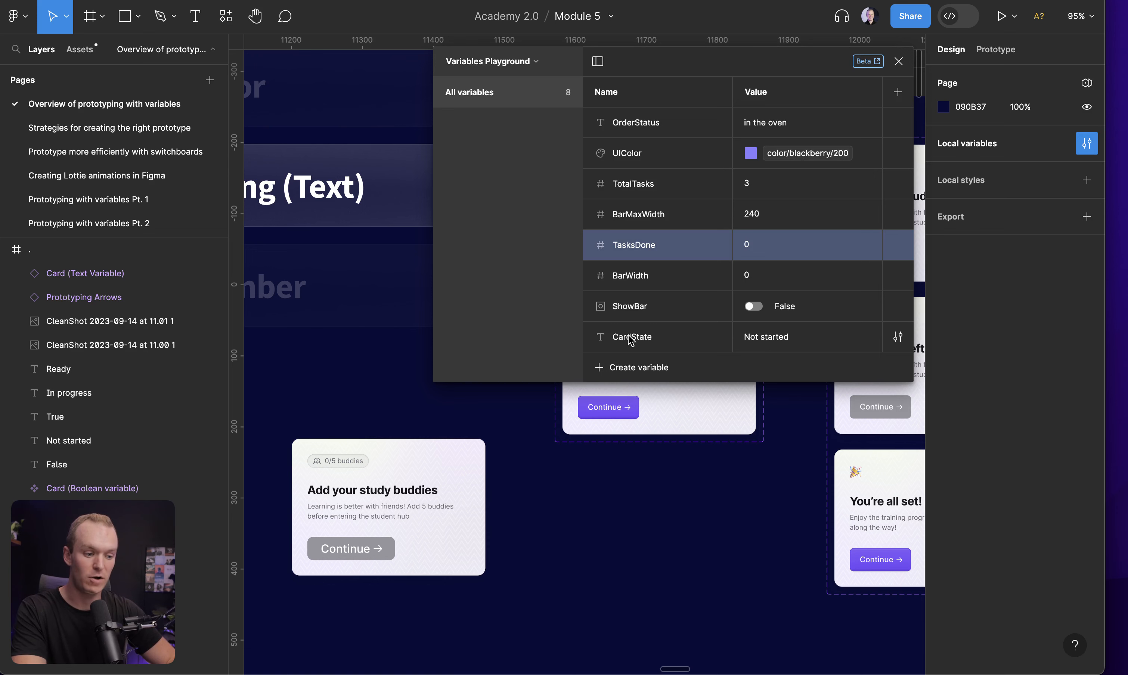
pyautogui.doubleClick(767, 337)
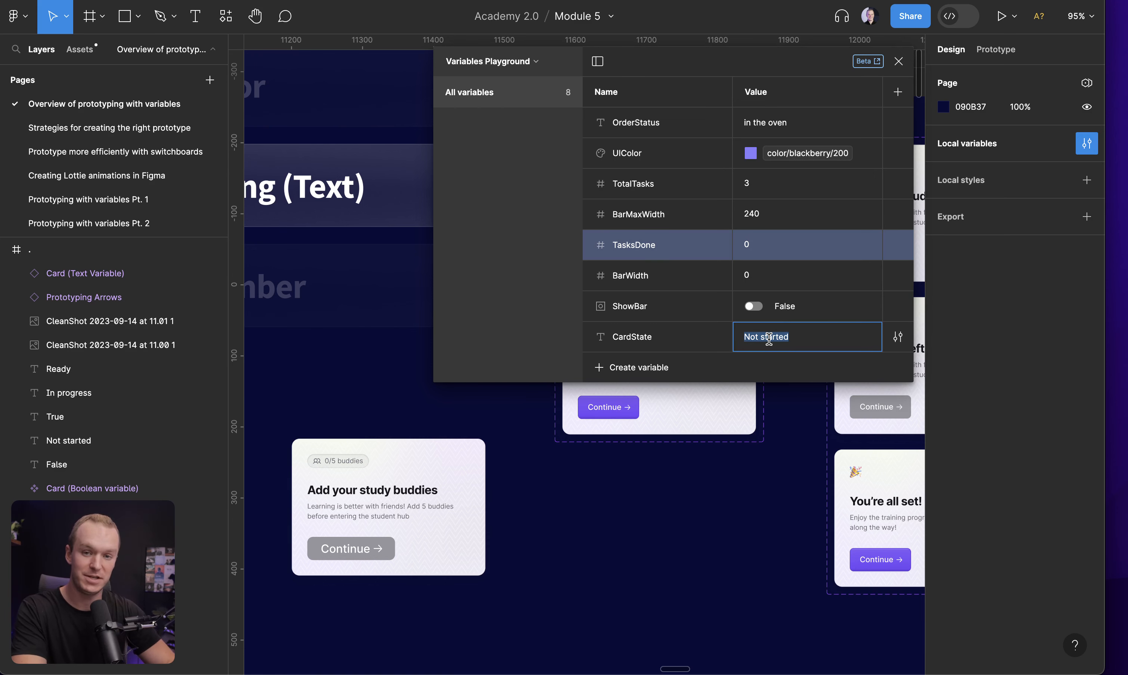
pyautogui.write('Ready')
pyautogui.press('Return')
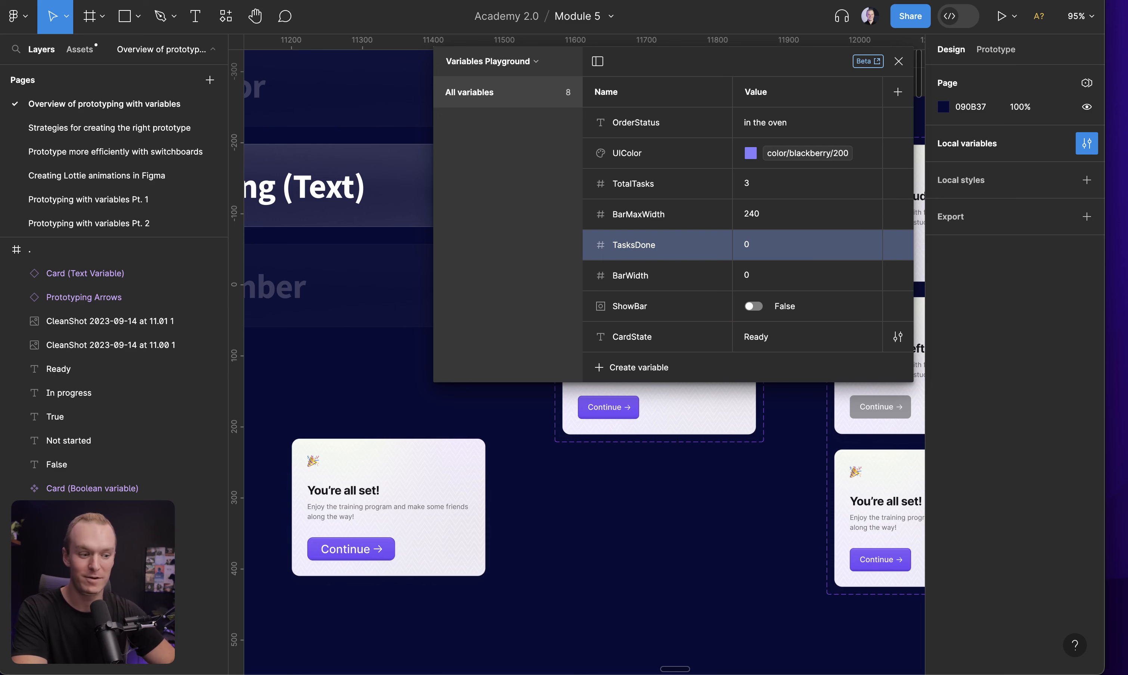
# Set CardState to InProgress and back to Not started
pyautogui.doubleClick(767, 338)
pyautogui.press('BackSpace')
pyautogui.write('InProgre')
pyautogui.press('Return')
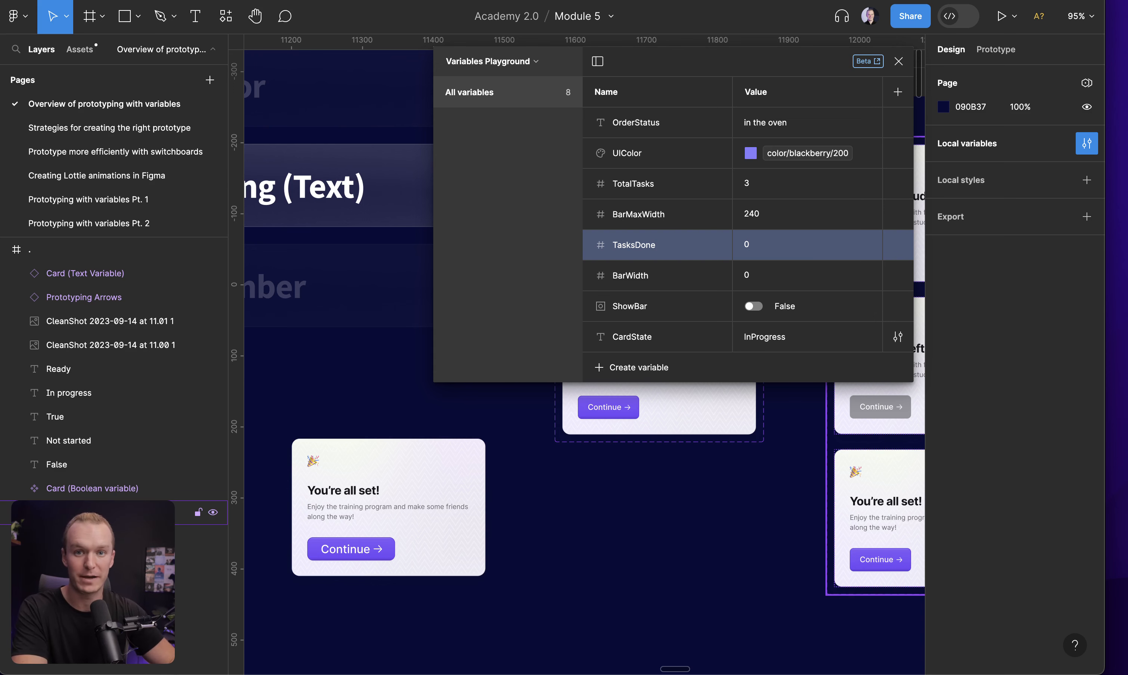
pyautogui.doubleClick(751, 337)
pyautogui.click(751, 337)
pyautogui.press('Return')
pyautogui.click(298, 503)
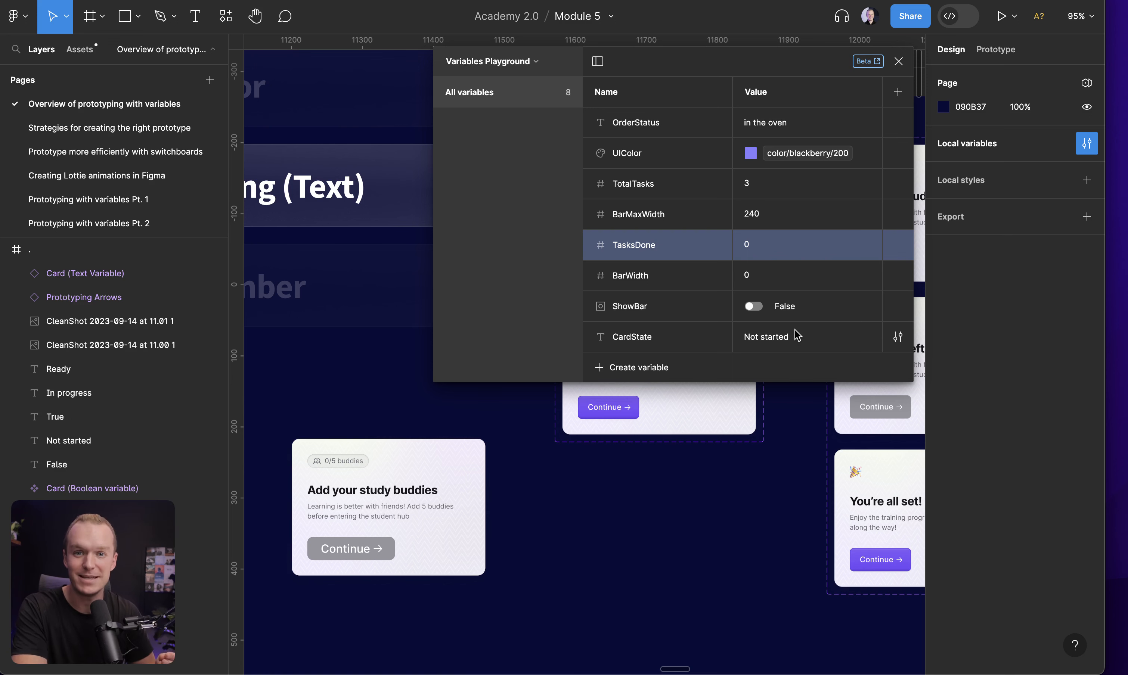
# Set CardState to Ready and back to Not started
pyautogui.doubleClick(773, 340)
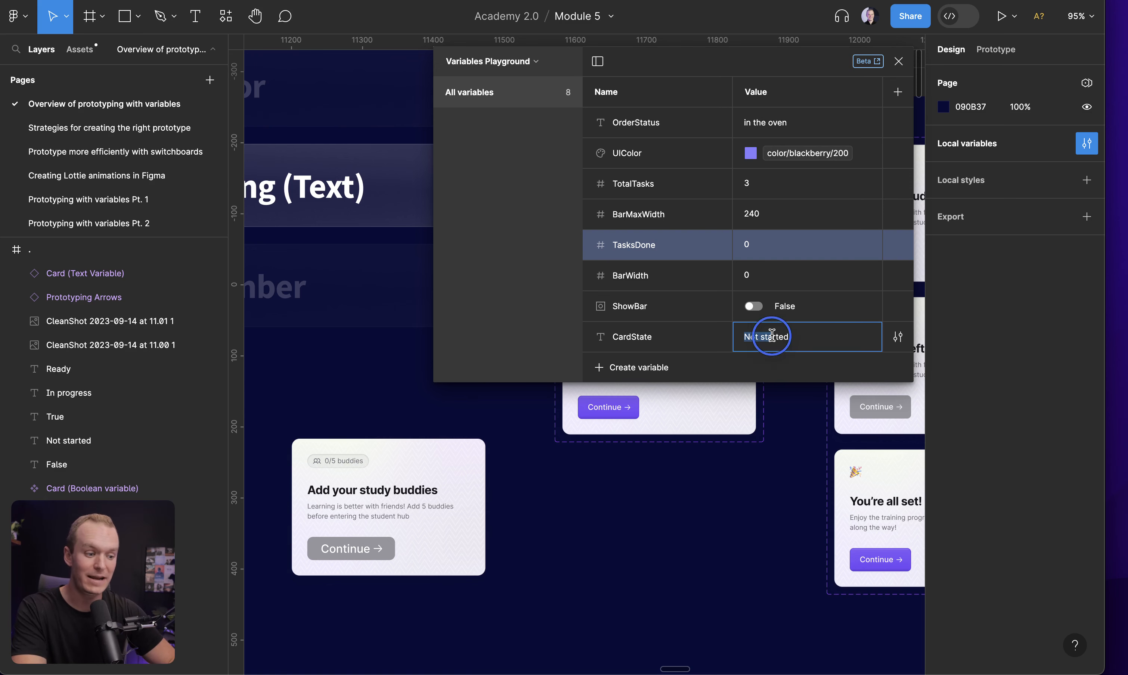
pyautogui.write('Ready')
pyautogui.doubleClick(768, 335)
pyautogui.write('Not s')
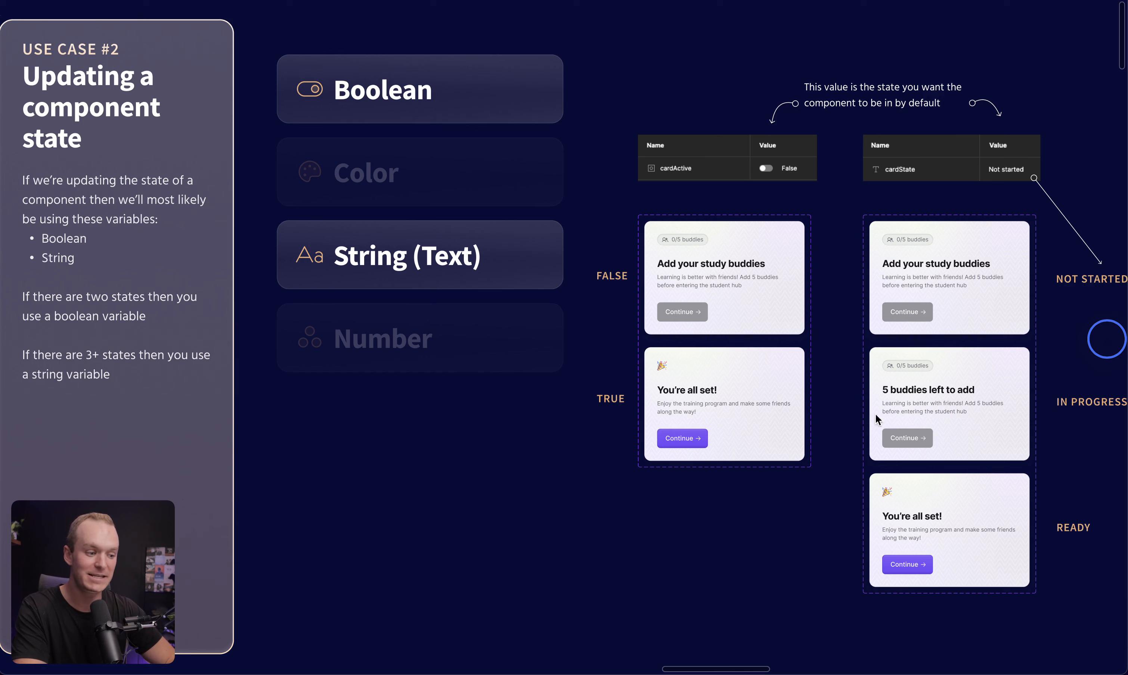
pyautogui.doubleClick(440, 83)
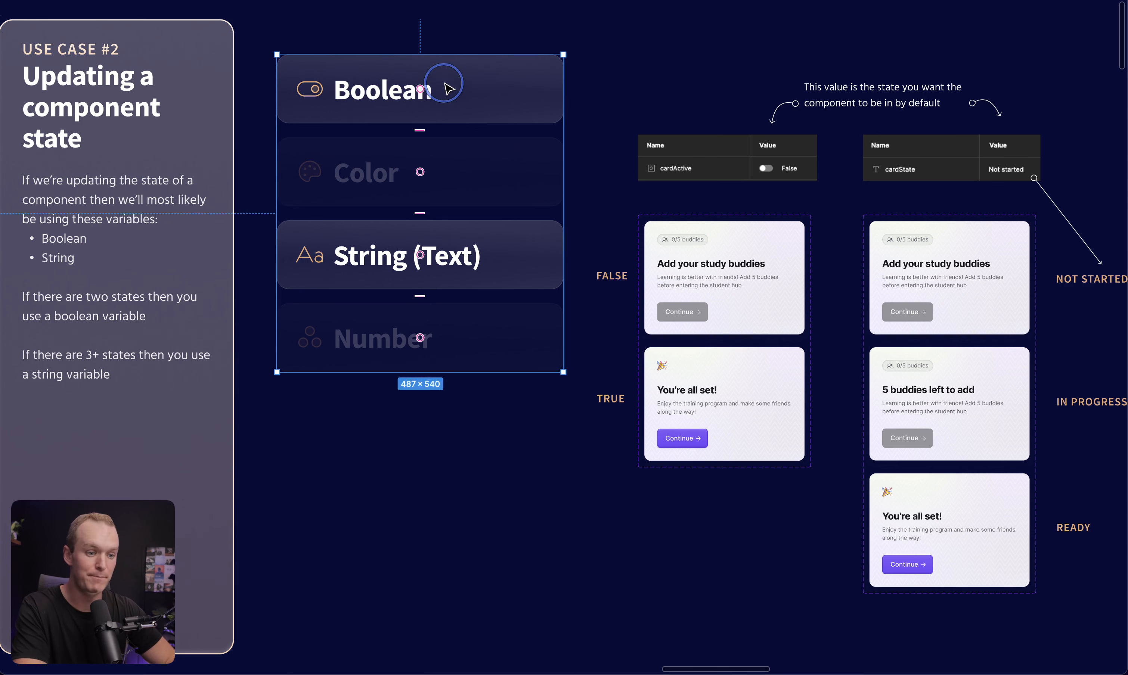
pyautogui.click(519, 254)
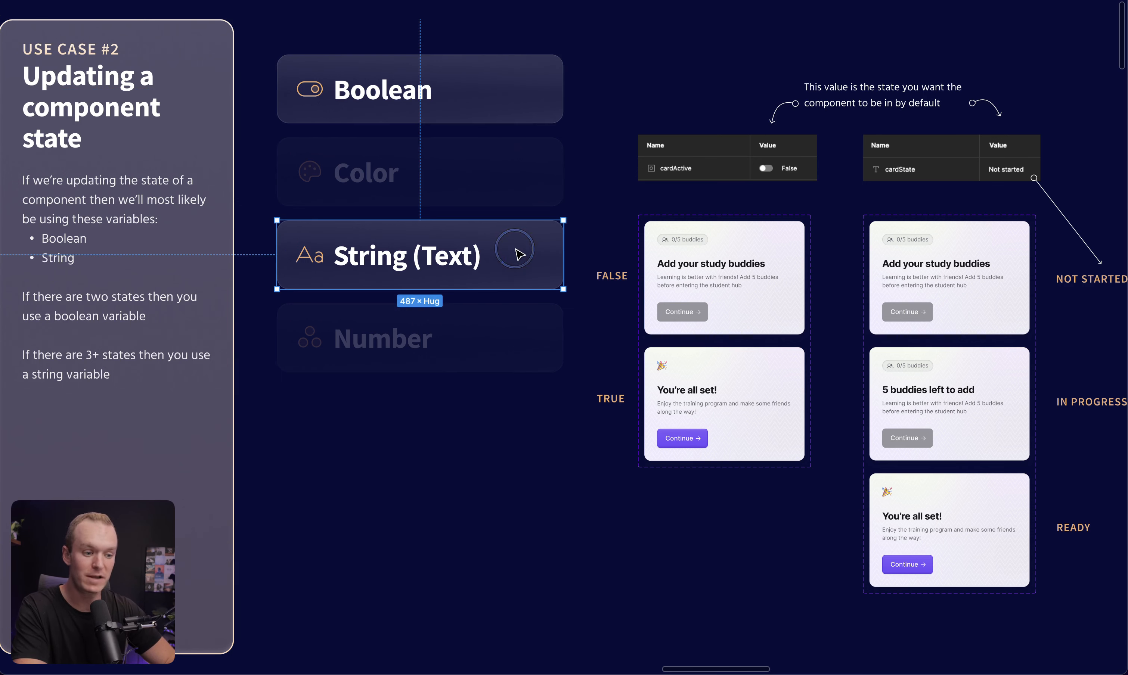
pyautogui.click(503, 102)
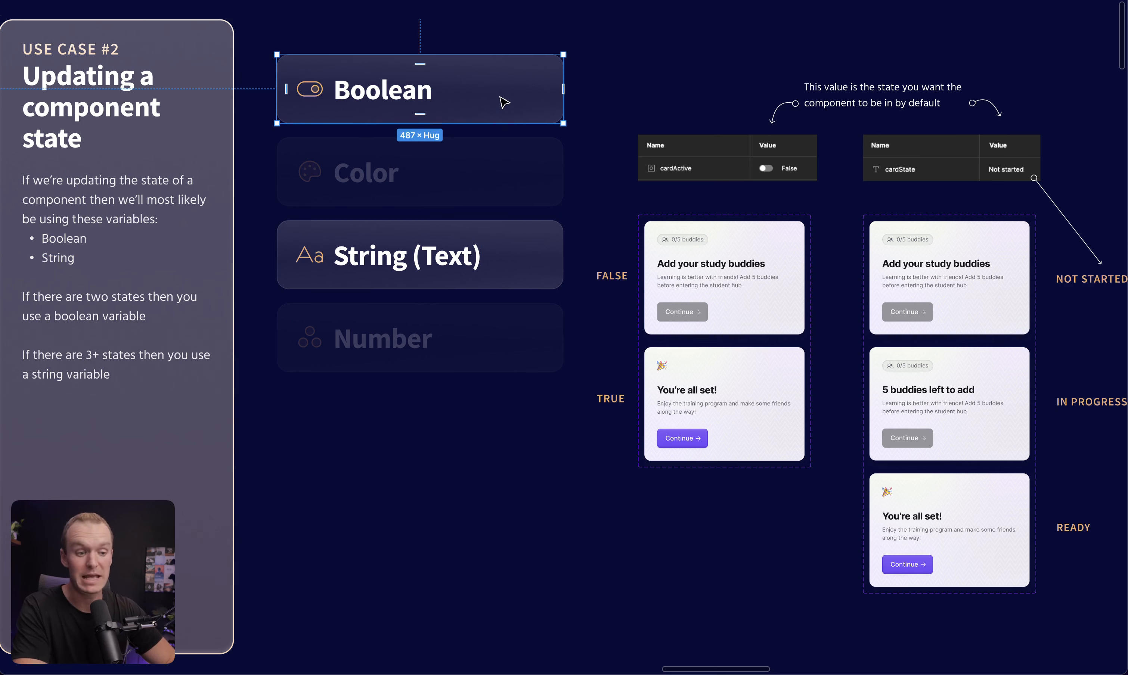
pyautogui.click(519, 252)
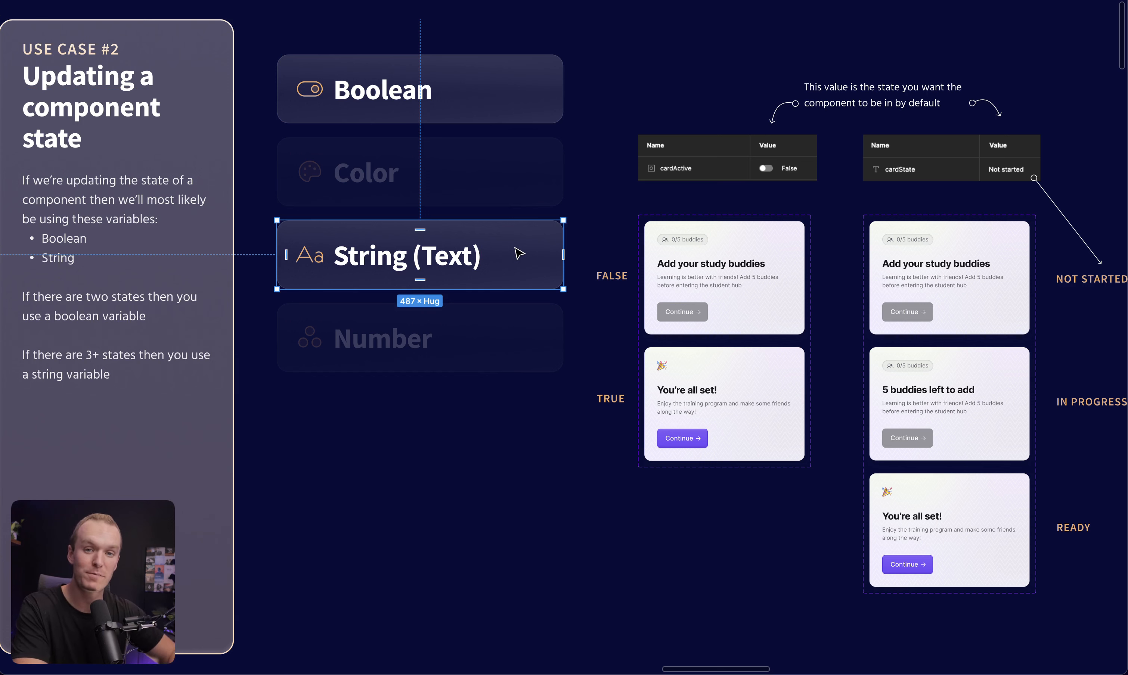
pyautogui.click(681, 95)
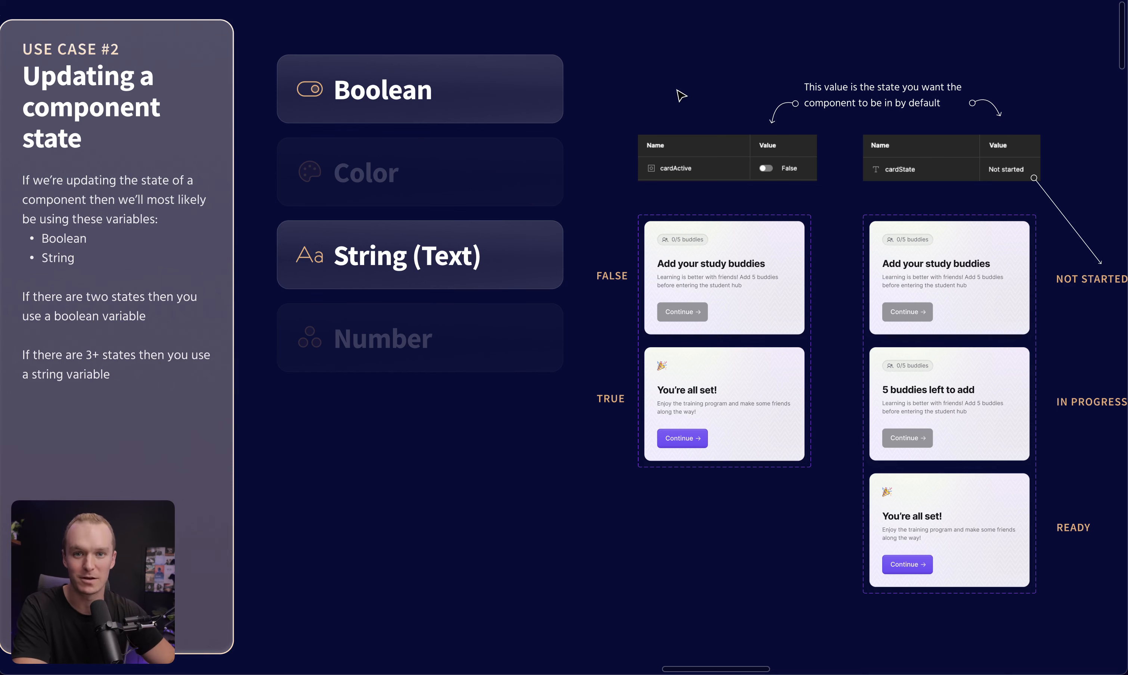
pyautogui.press('n')
pyautogui.click(442, 28)
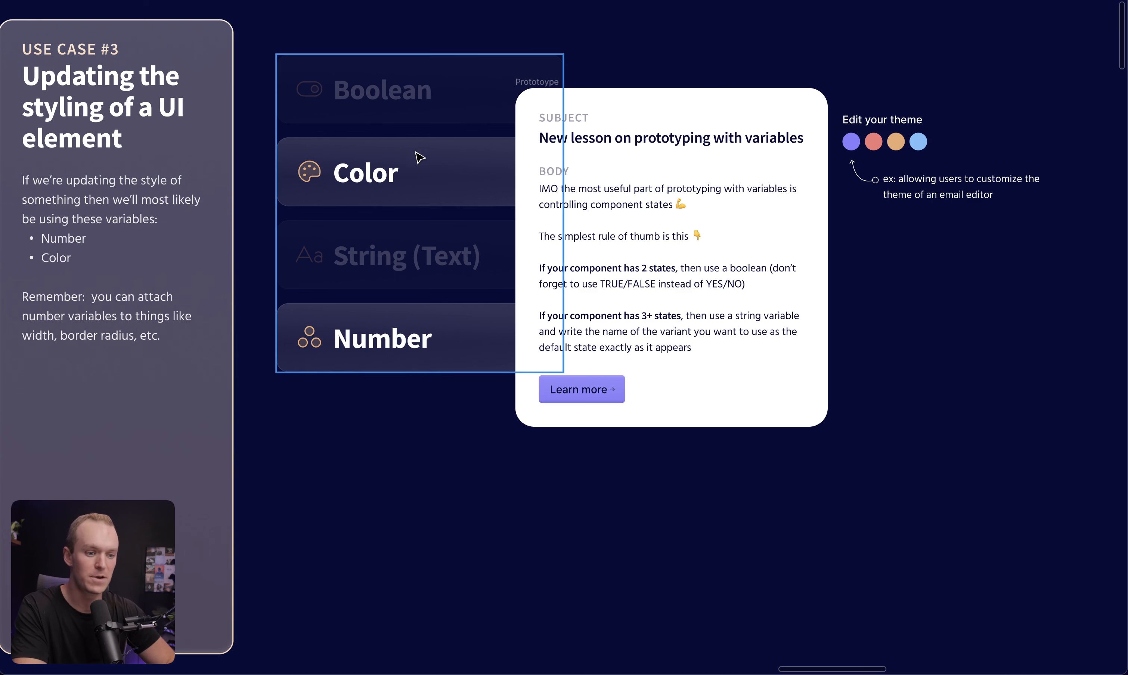
pyautogui.click(431, 173)
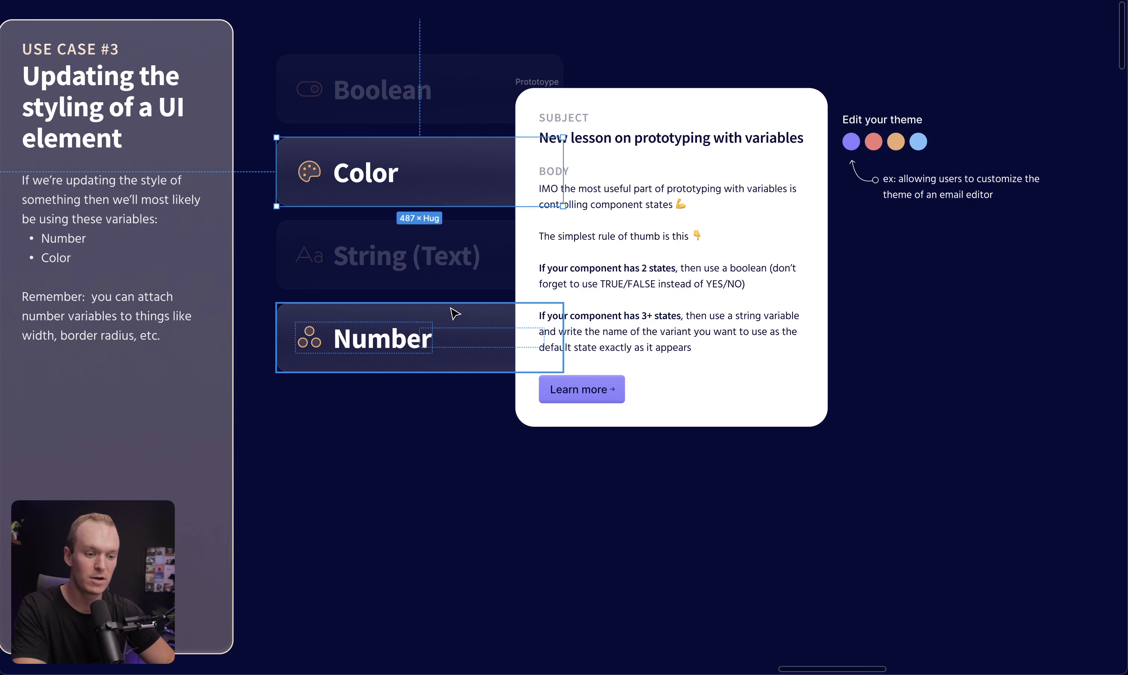
pyautogui.click(447, 327)
pyautogui.click(466, 176)
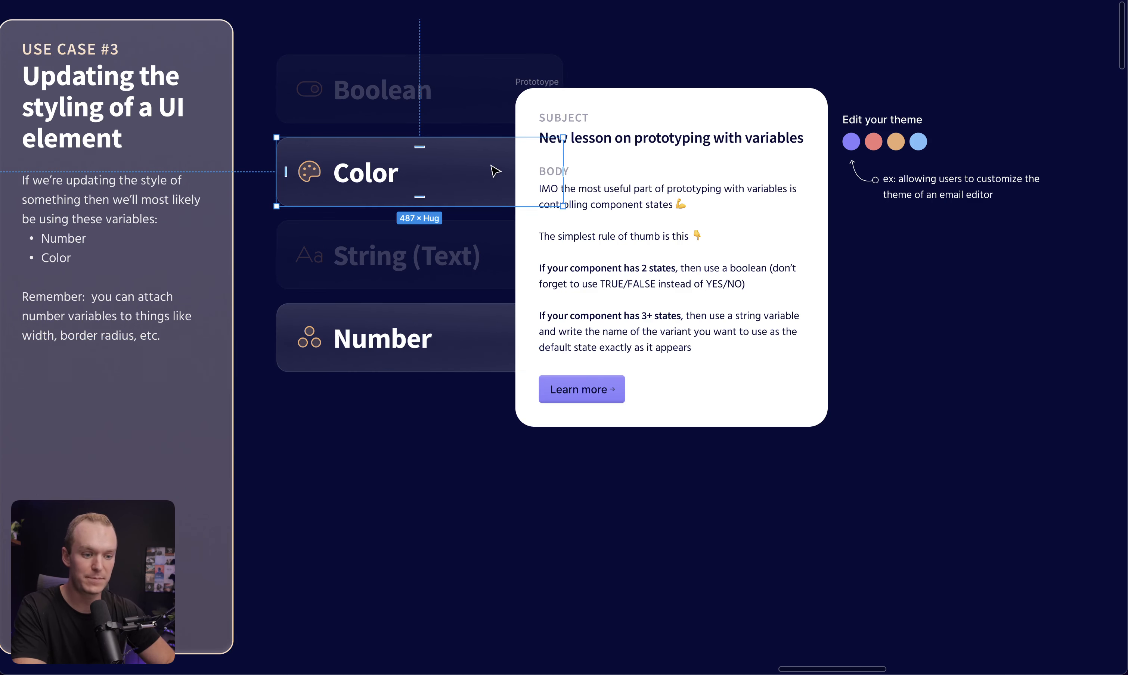
pyautogui.click(952, 106)
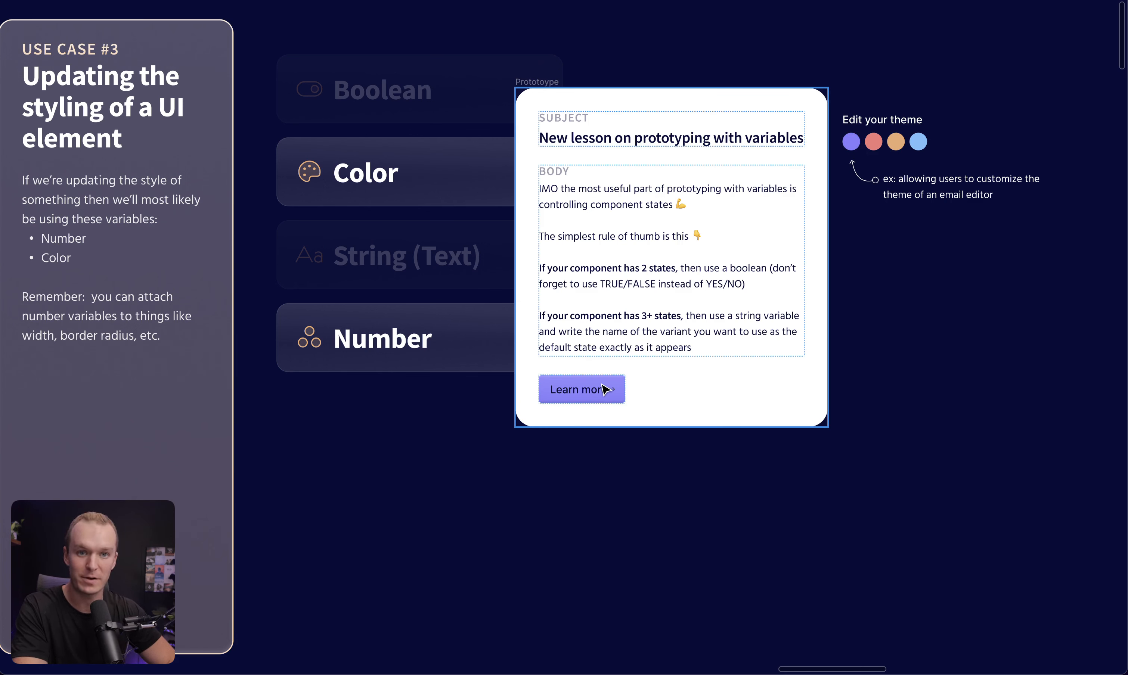
# Preview the email prototype and try each of the four theme colour swatches, then close the preview
pyautogui.click(537, 83)
pyautogui.hotkey('shift', 'space')
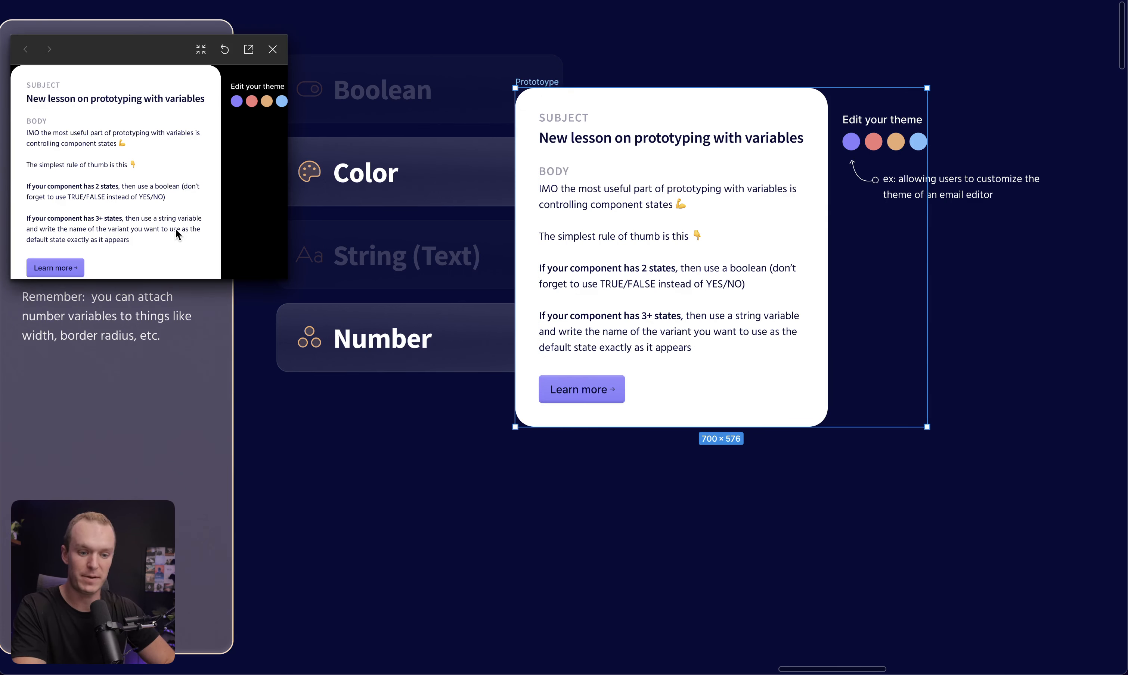
pyautogui.moveTo(288, 280); pyautogui.dragTo(515, 505)
pyautogui.click(449, 149)
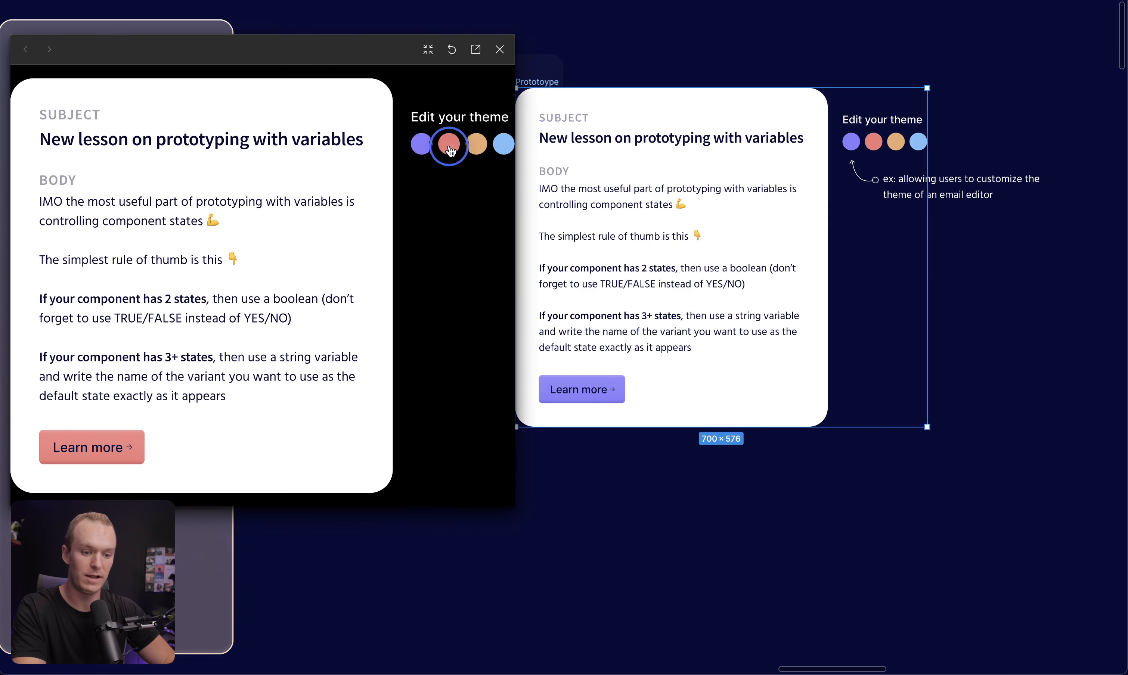
pyautogui.click(470, 146)
pyautogui.click(503, 145)
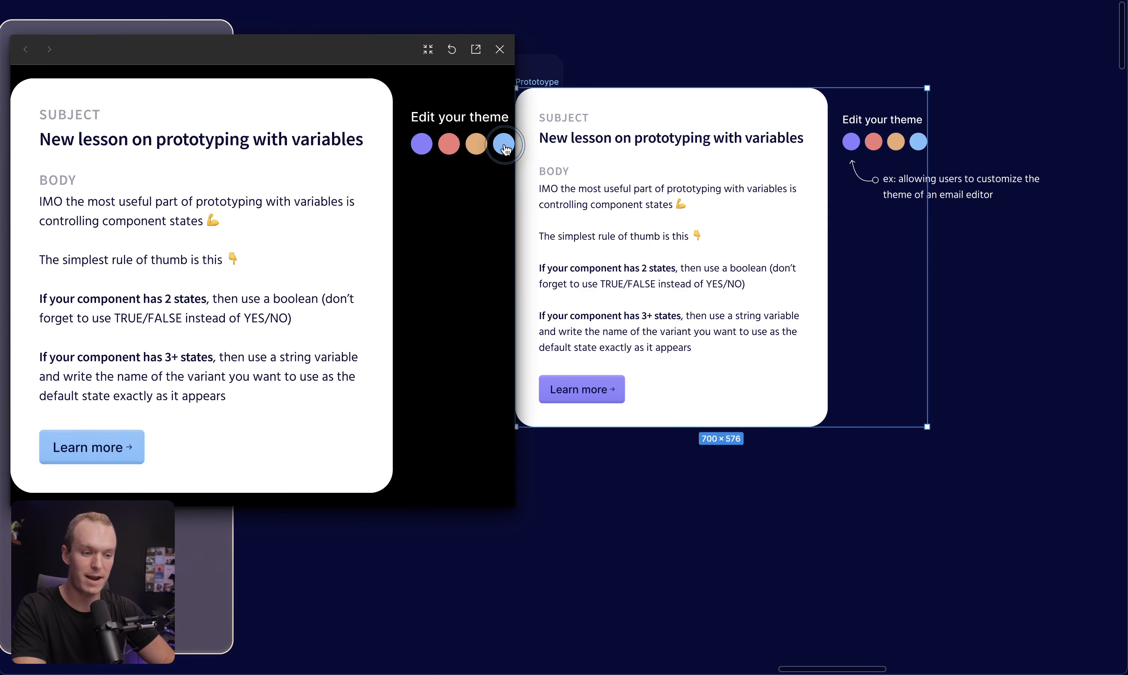
pyautogui.click(448, 144)
pyautogui.click(421, 144)
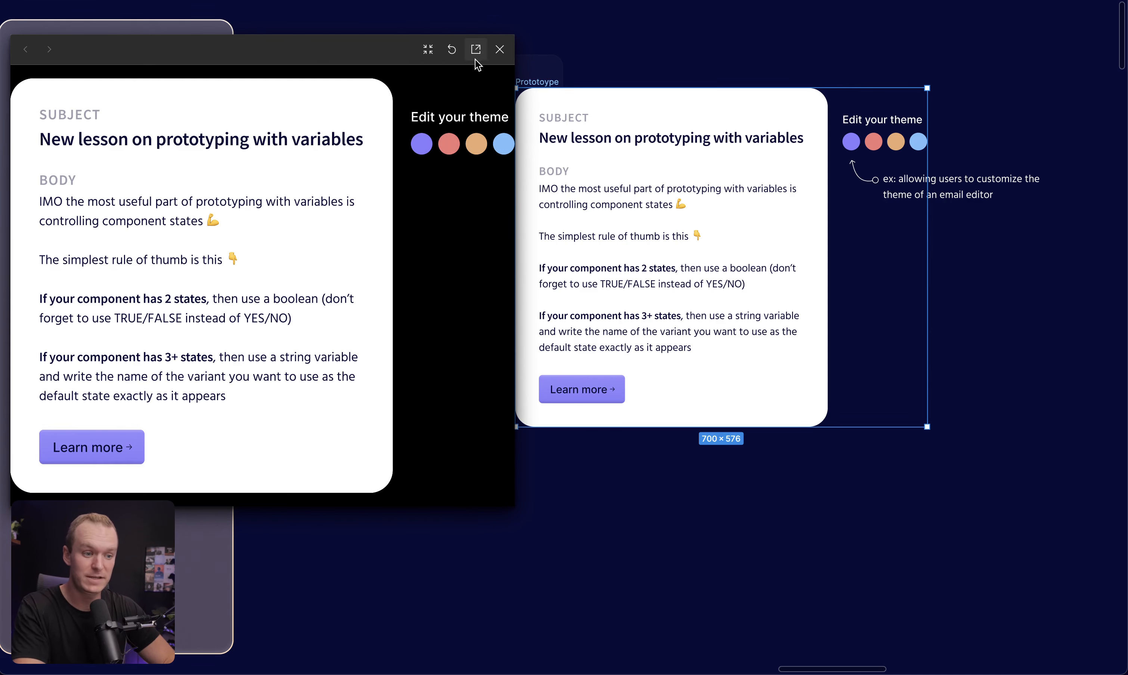
pyautogui.click(499, 49)
# Inspect the Learn more button's fill bound to the UIColor variable and the local variables list
pyautogui.click(604, 395)
pyautogui.click(608, 397)
pyautogui.hotkey('ctrl', '\\')
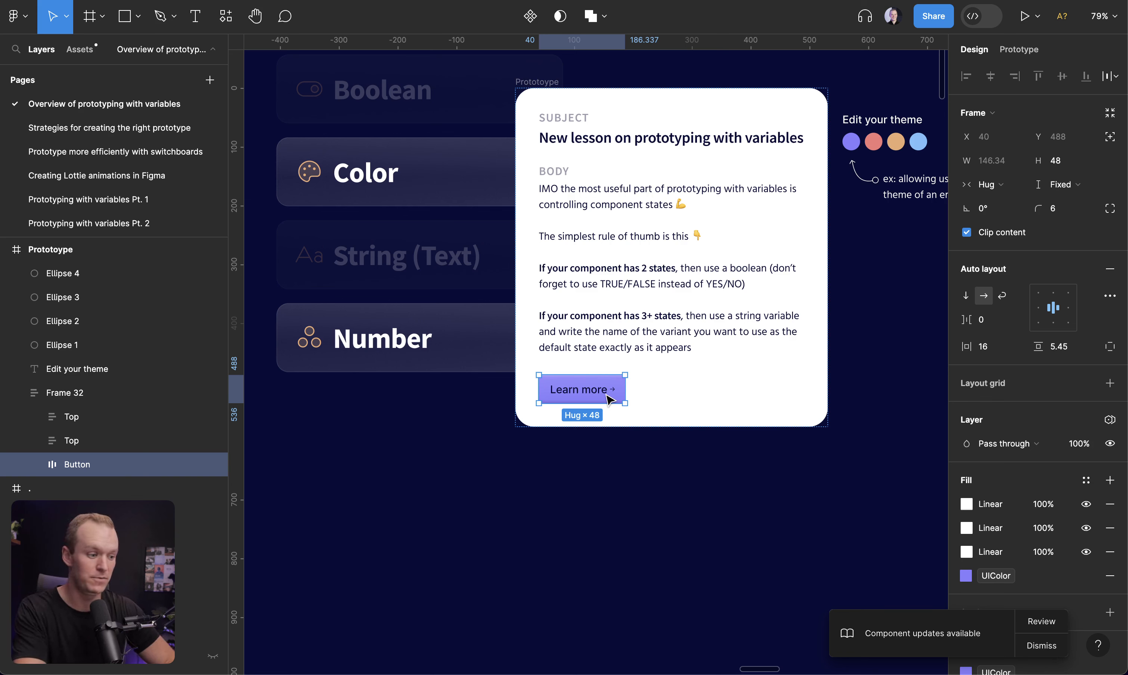
pyautogui.scroll(-3, 1044, 470)
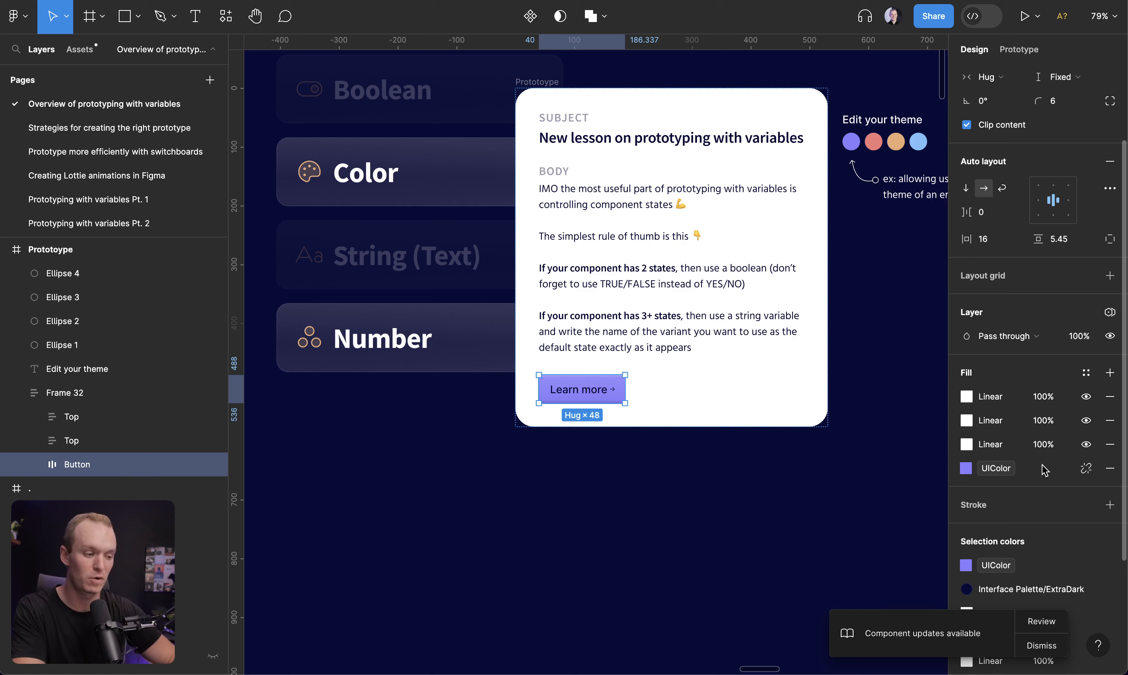
pyautogui.scroll(3, 973, 444)
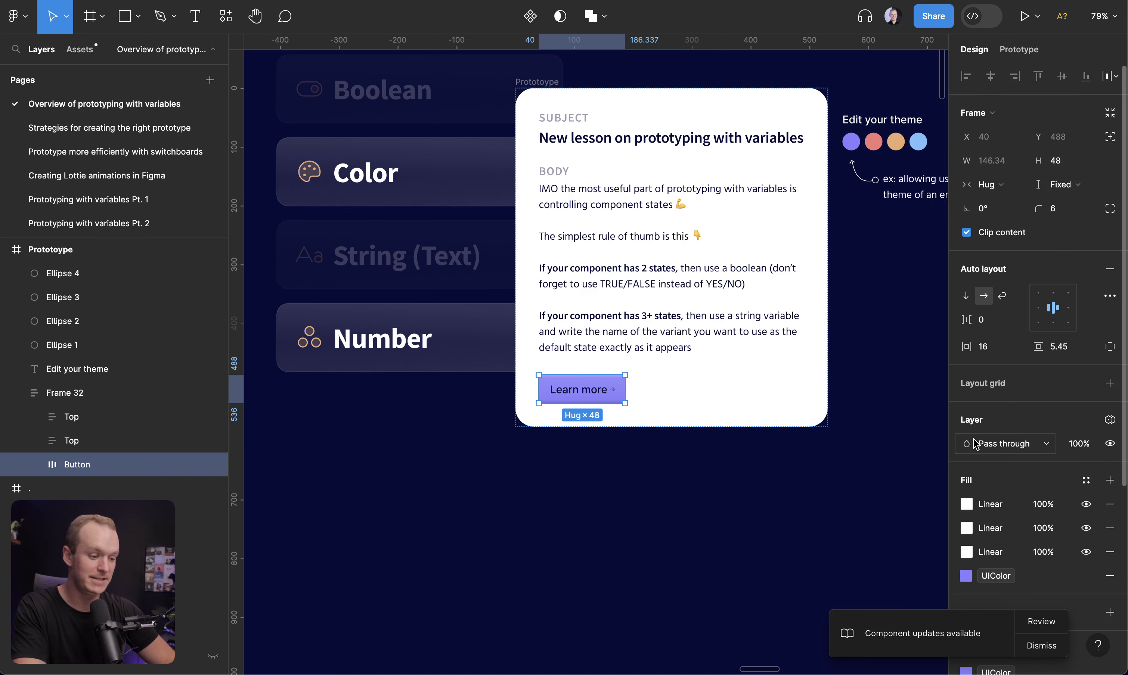
pyautogui.scroll(-2, 984, 503)
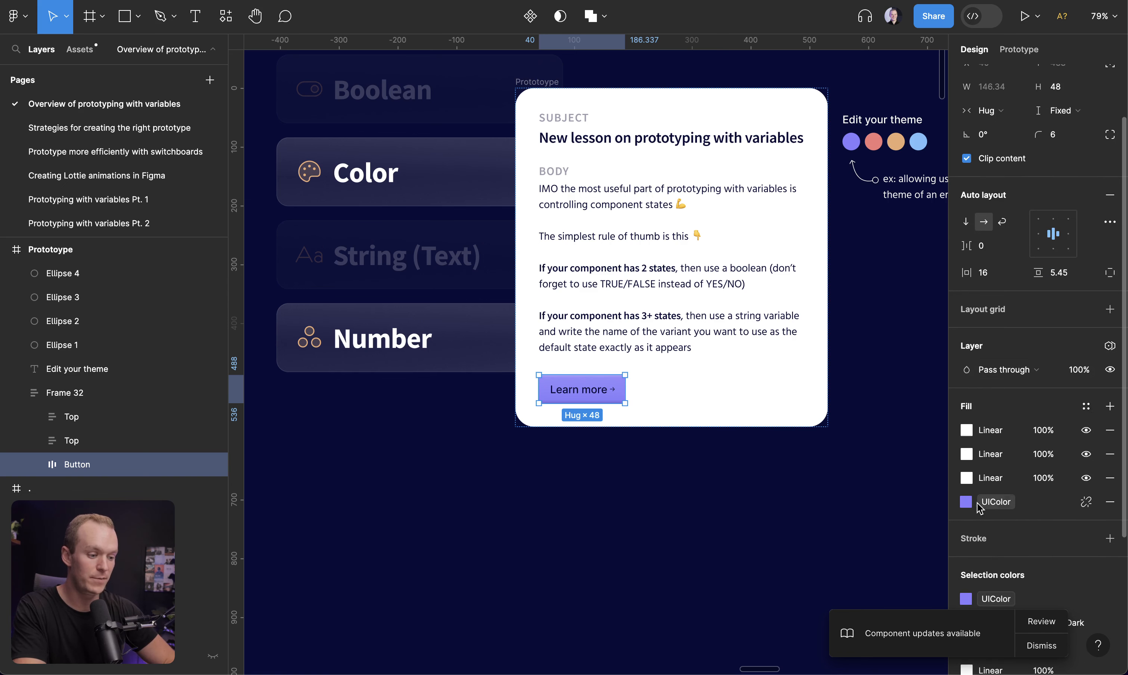
pyautogui.click(867, 507)
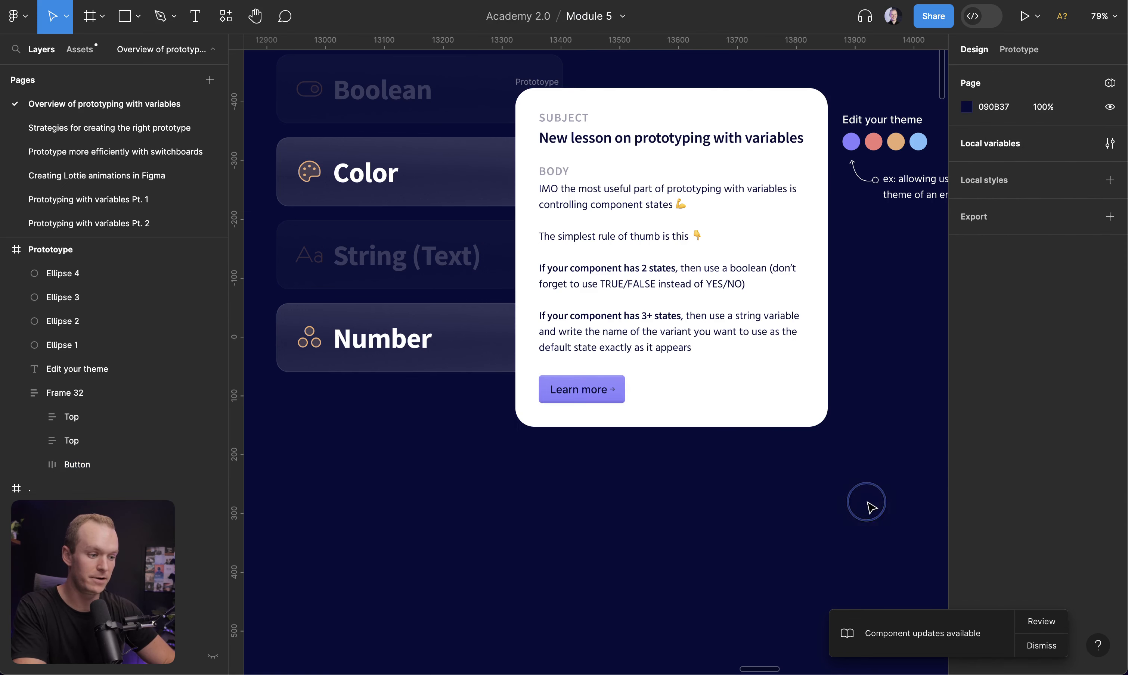
pyautogui.click(1110, 143)
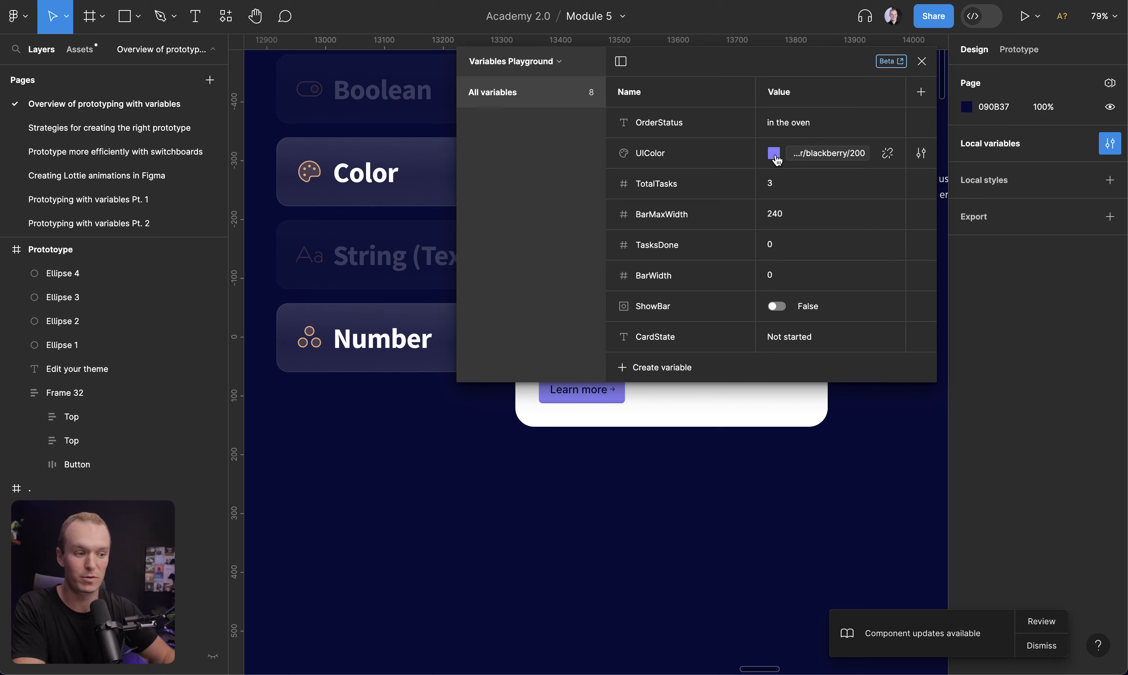
pyautogui.click(922, 61)
# Examine the button's UIColor fill and the orange theme swatch's click interaction that sets UIColor
pyautogui.scroll(2, 553, 451)
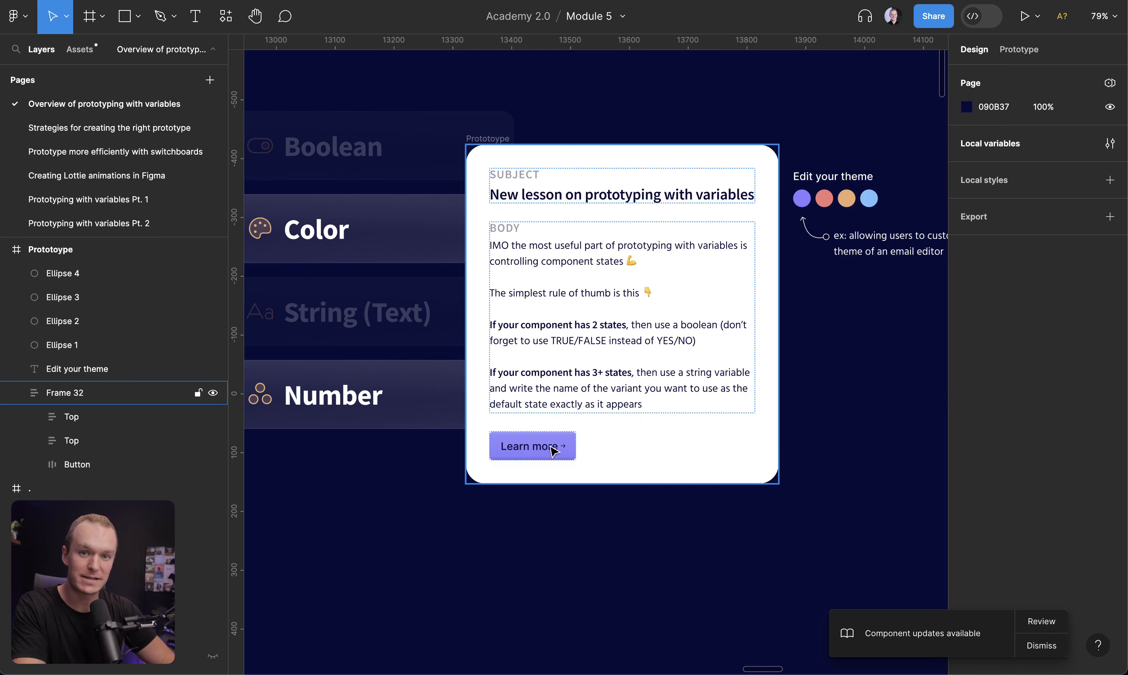
pyautogui.doubleClick(554, 451)
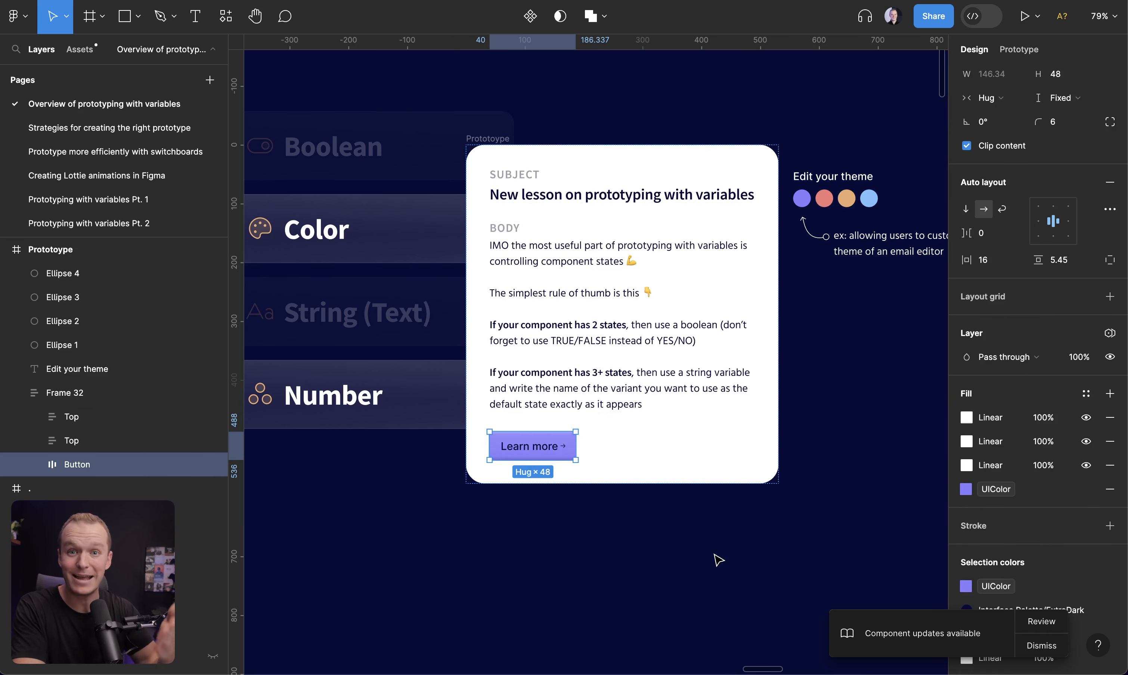
pyautogui.click(966, 490)
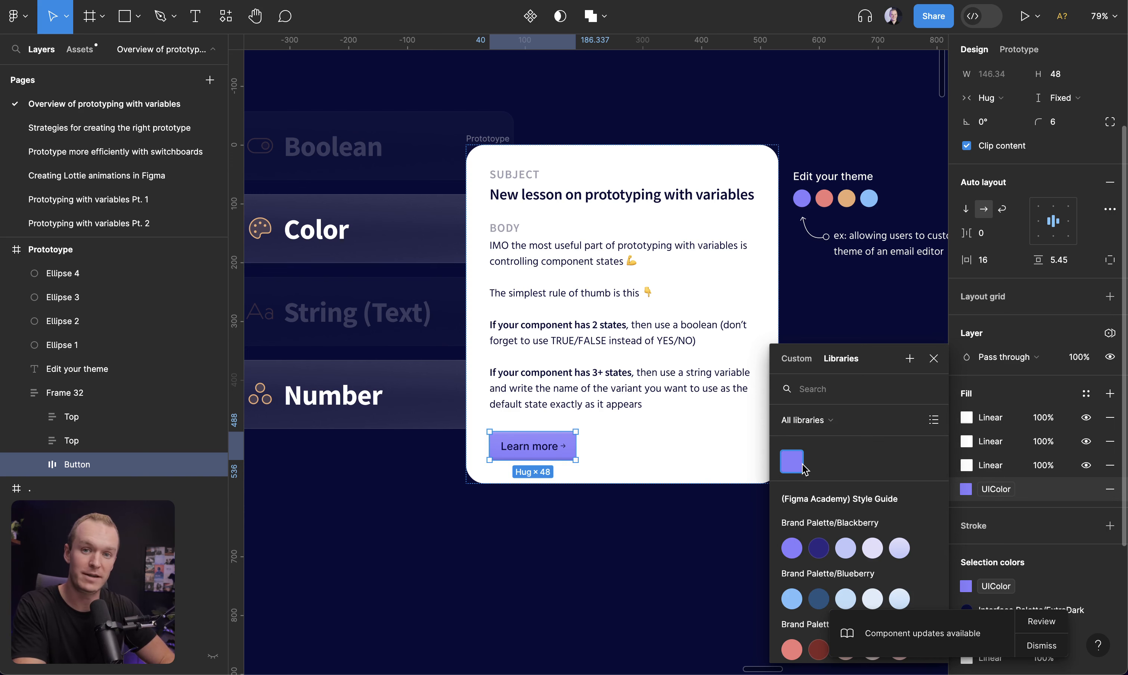
pyautogui.click(836, 151)
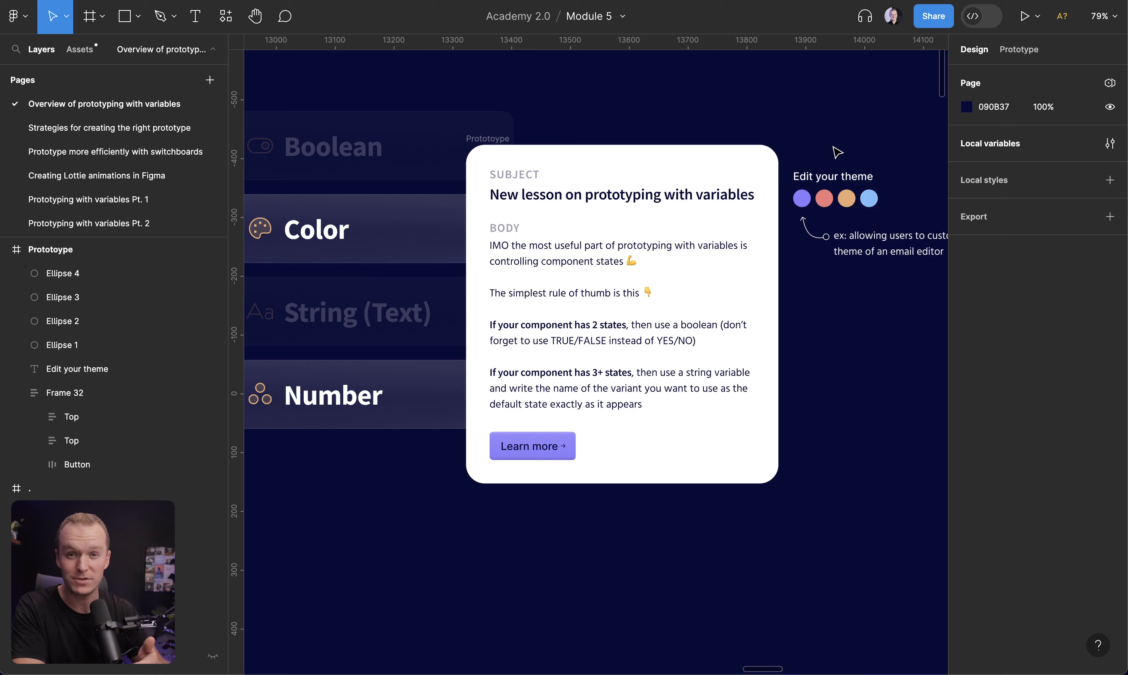
pyautogui.click(848, 202)
pyautogui.click(1019, 49)
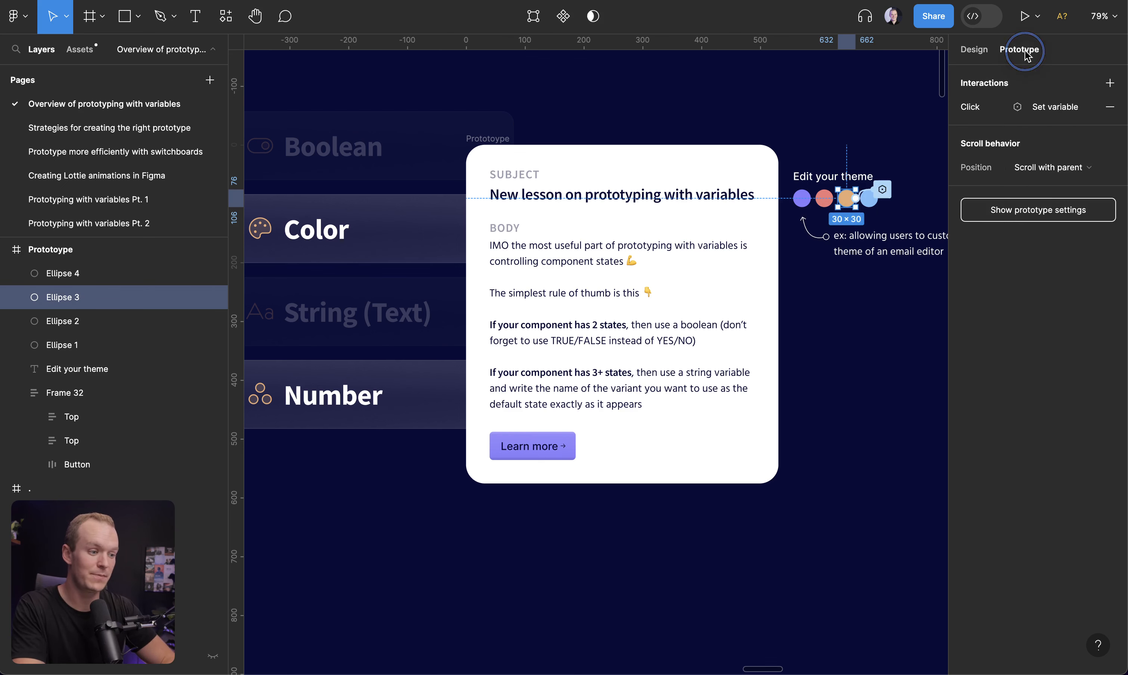
pyautogui.click(1041, 109)
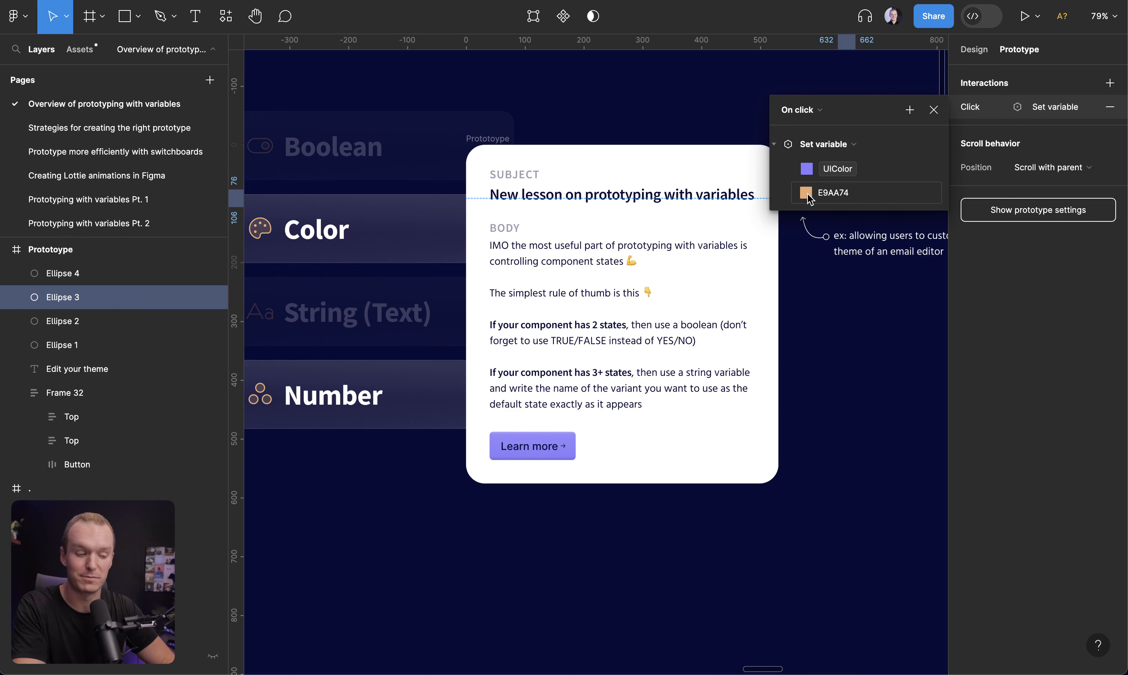
pyautogui.click(933, 110)
# Move to the progress-bar example and inspect the to-do item component's variants
pyautogui.hotkey('ctrl', '\\')
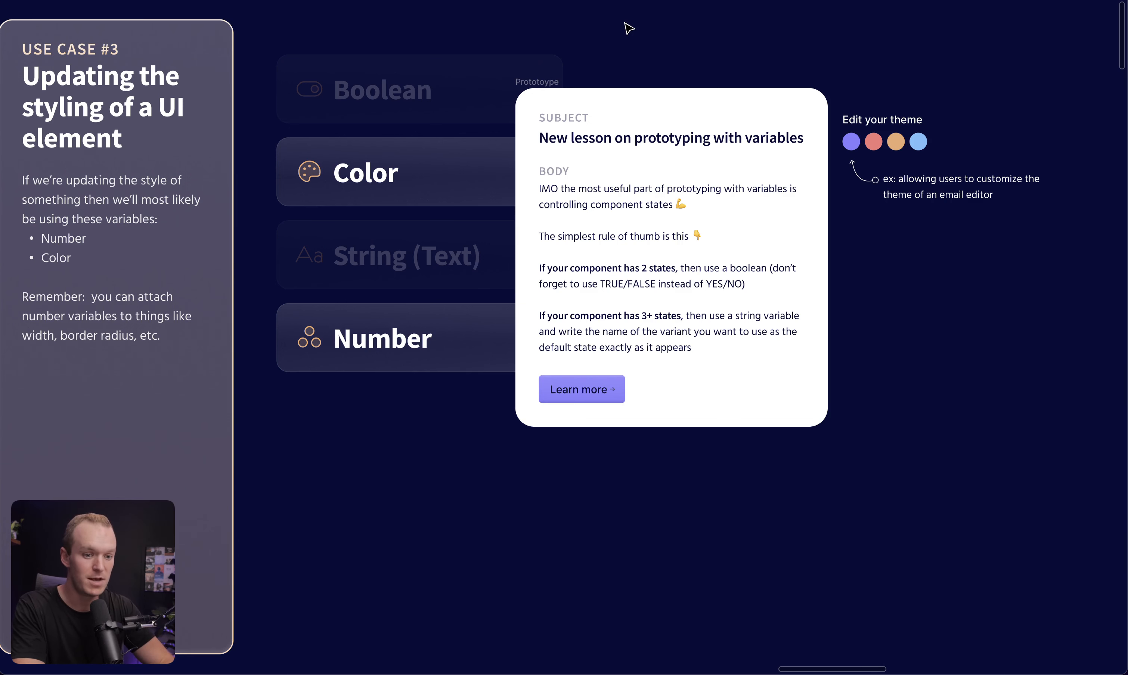
pyautogui.press('n')
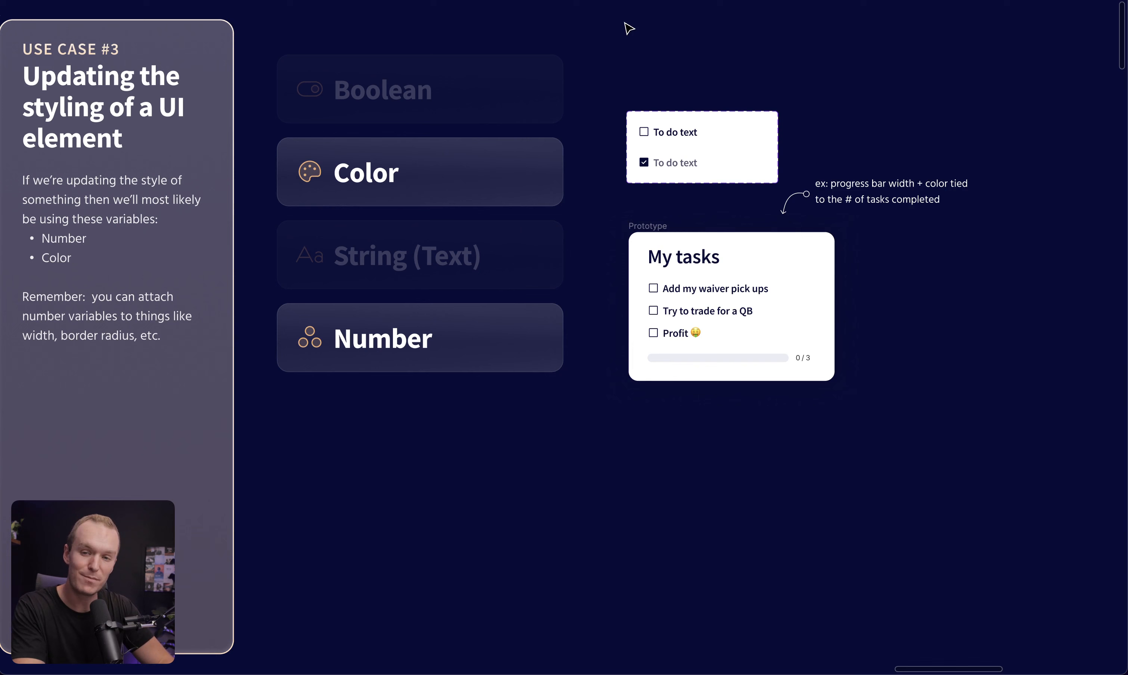
pyautogui.hotkey('ctrl', '\\')
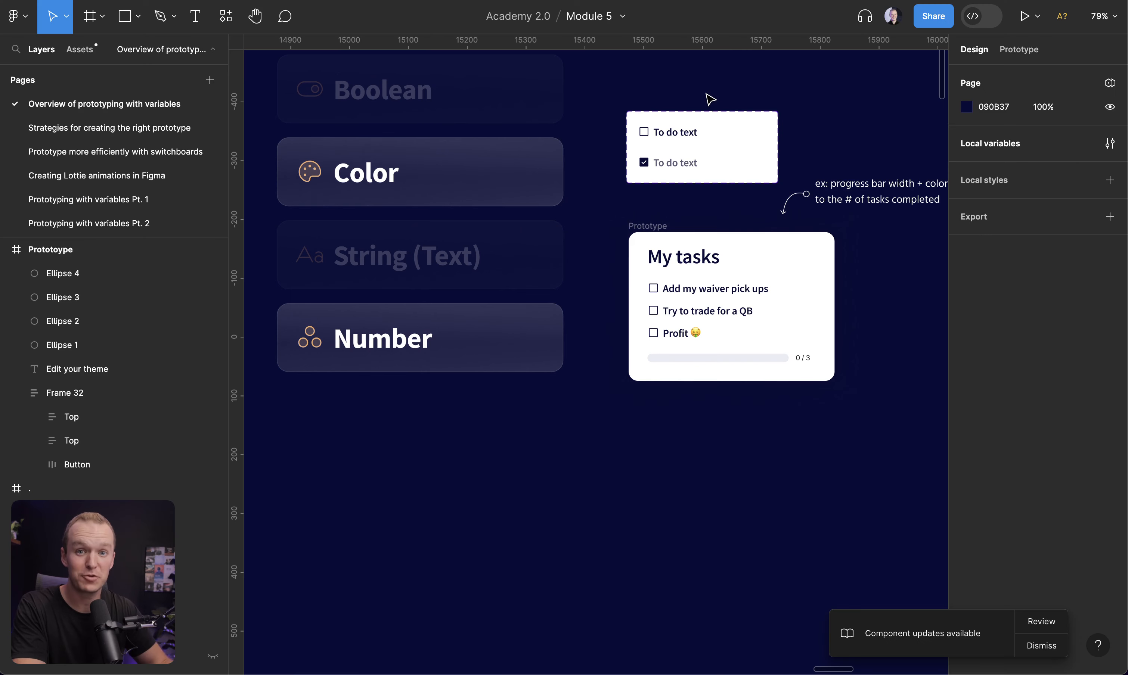
pyautogui.click(669, 136)
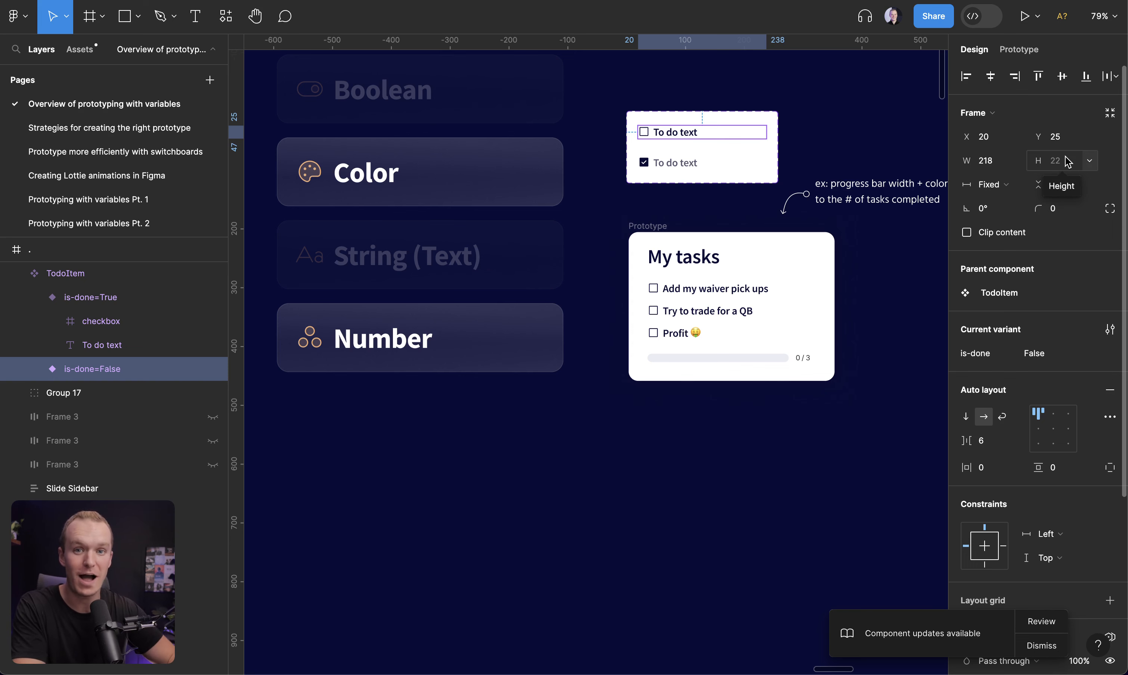
pyautogui.click(854, 117)
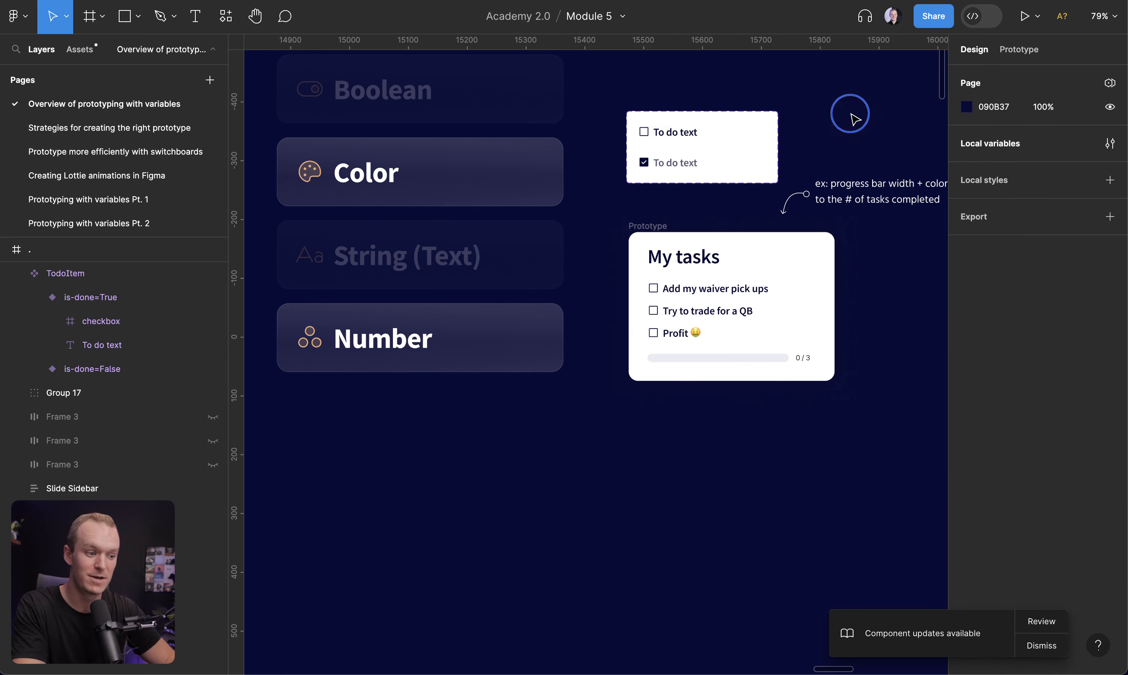
pyautogui.scroll(3, 856, 120)
pyautogui.hscroll(2, 855, 119)
pyautogui.hscroll(2, 854, 119)
pyautogui.scroll(1, 854, 119)
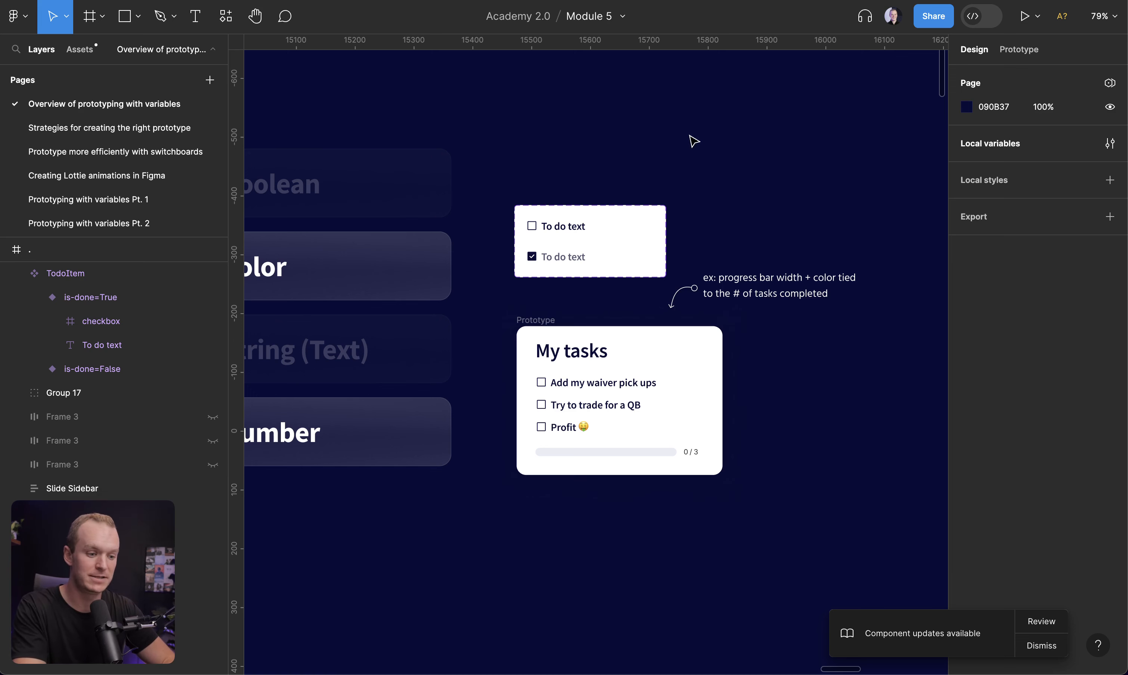
# Preview the My tasks prototype, checking and unchecking tasks to test the progress bar and counter, then close the preview
pyautogui.click(544, 320)
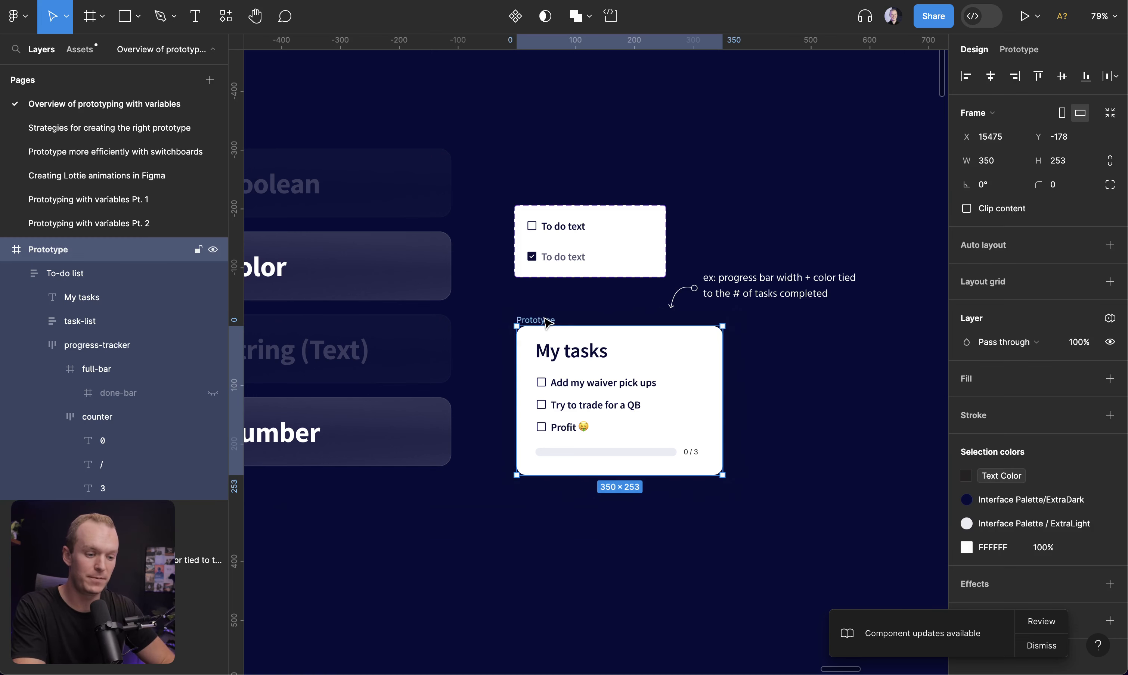
pyautogui.hotkey('shift', 'space')
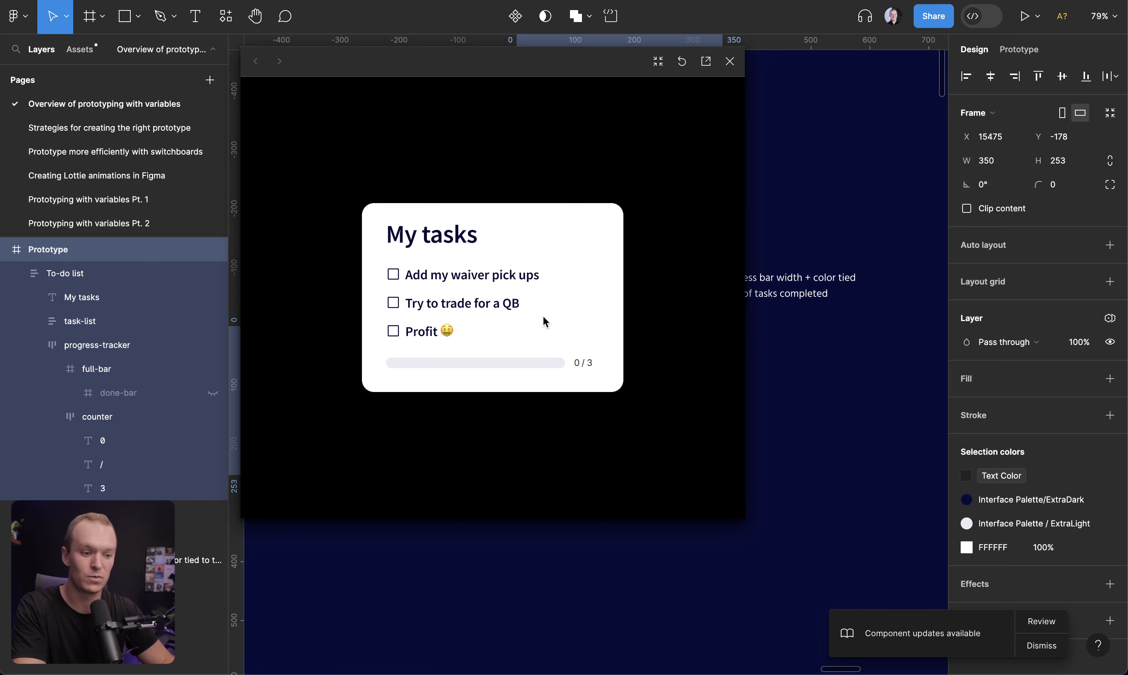
pyautogui.click(393, 275)
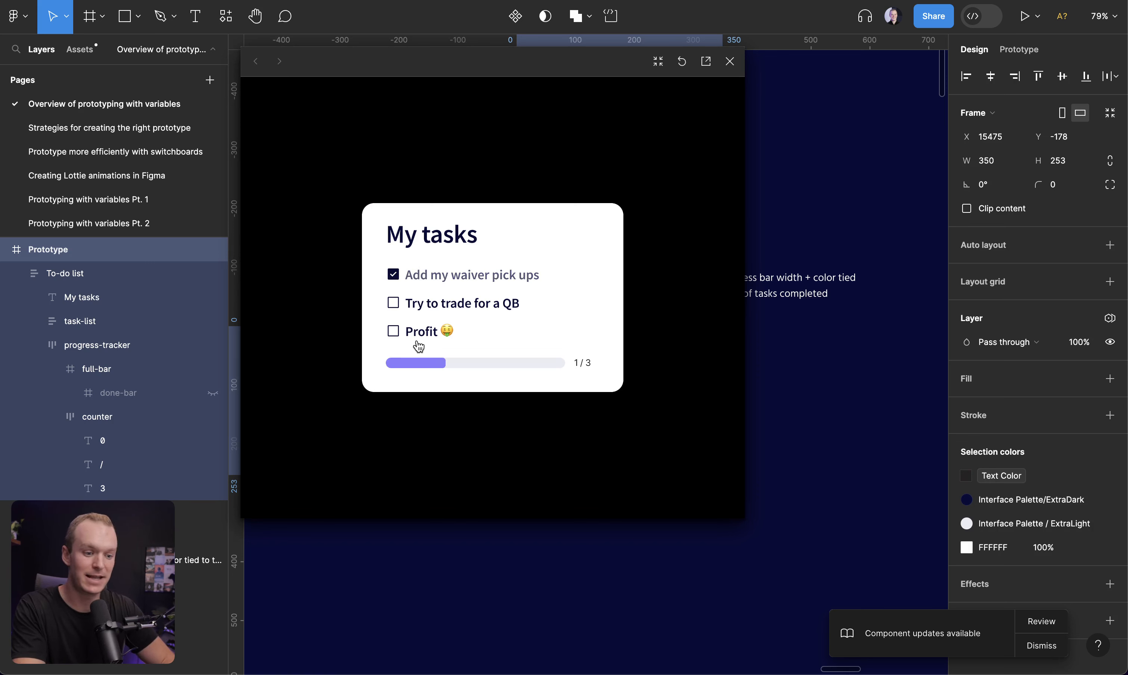
pyautogui.click(394, 332)
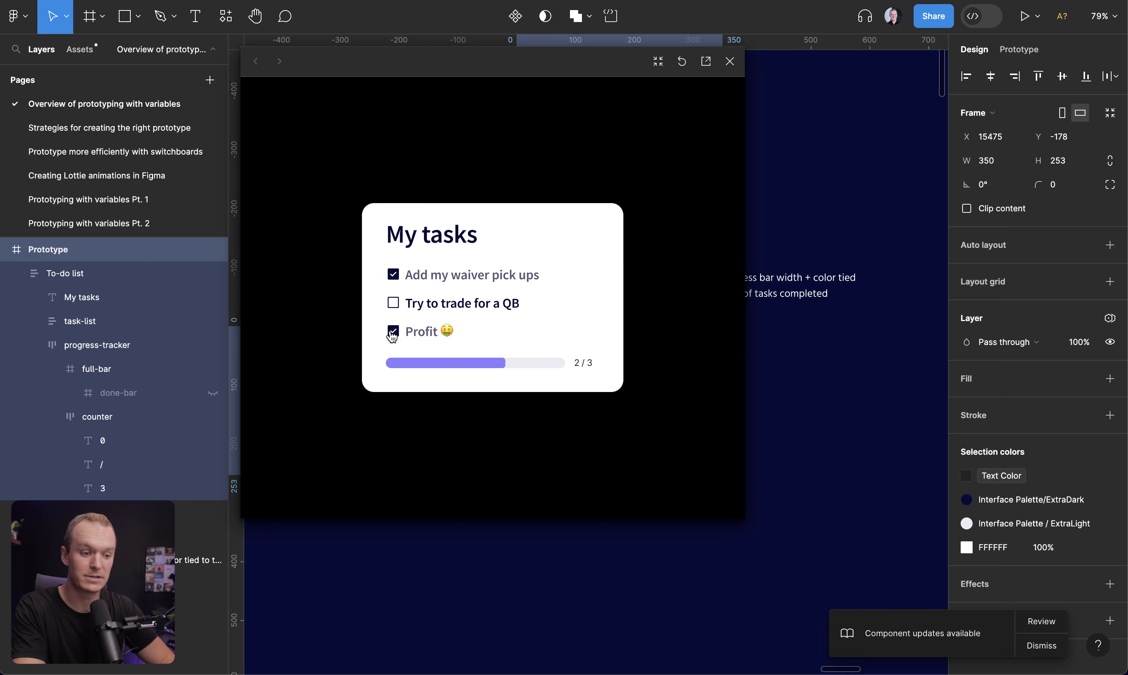
pyautogui.click(395, 332)
pyautogui.click(393, 275)
pyautogui.click(393, 275)
pyautogui.click(393, 304)
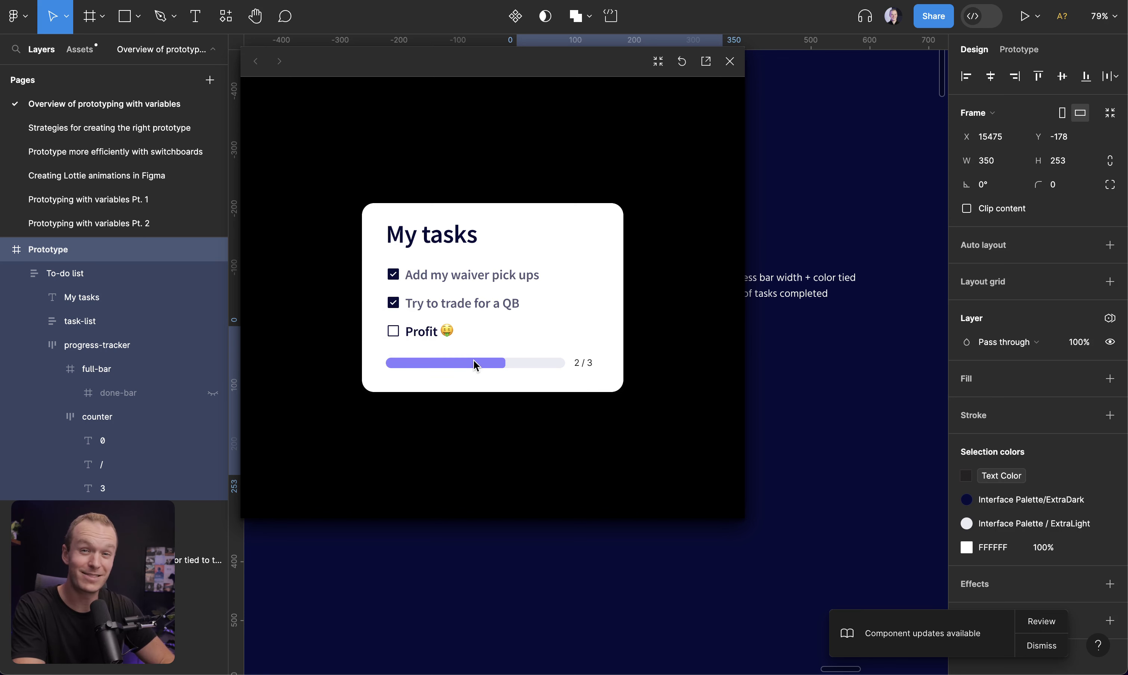
pyautogui.click(393, 307)
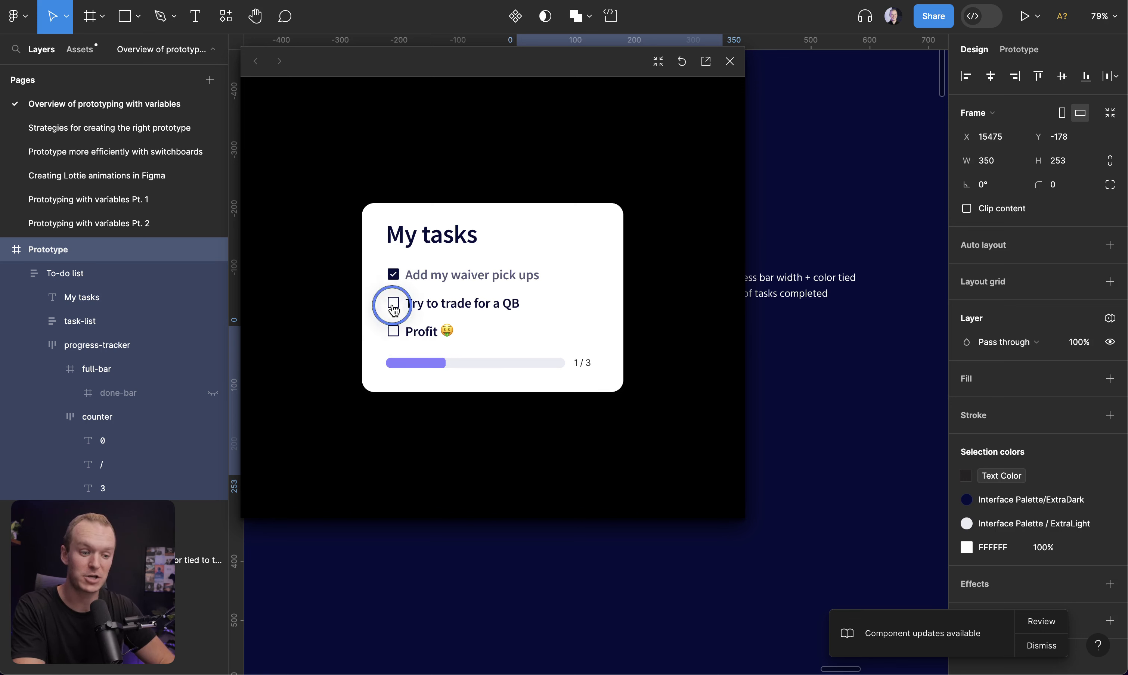
pyautogui.click(395, 333)
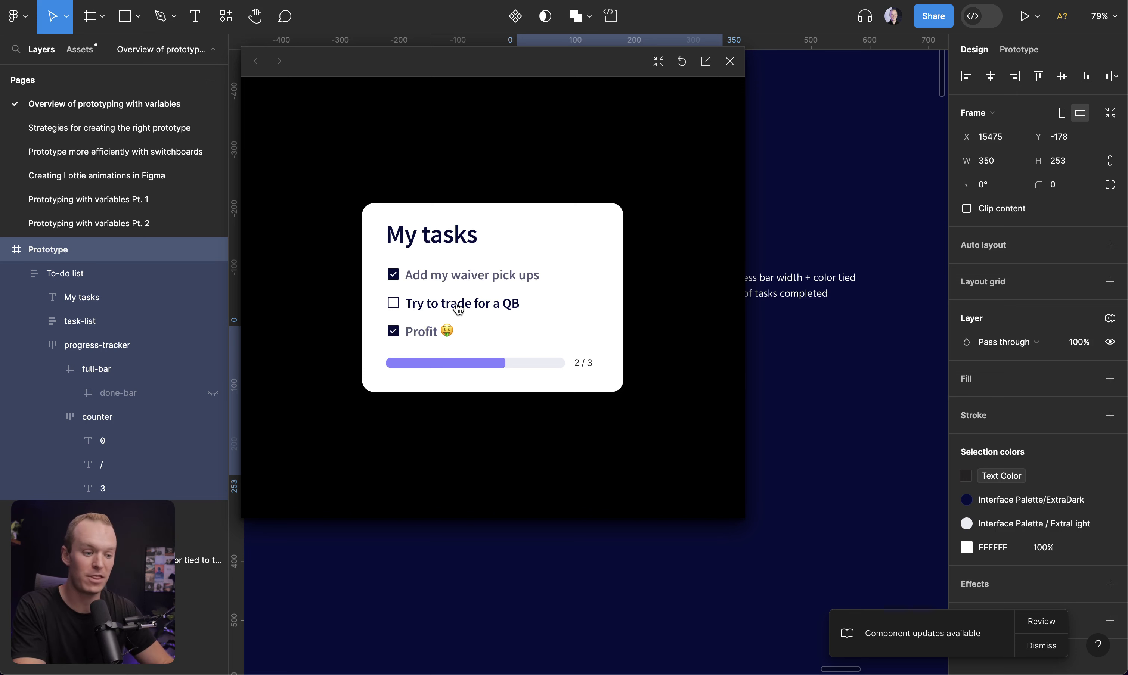
pyautogui.click(394, 304)
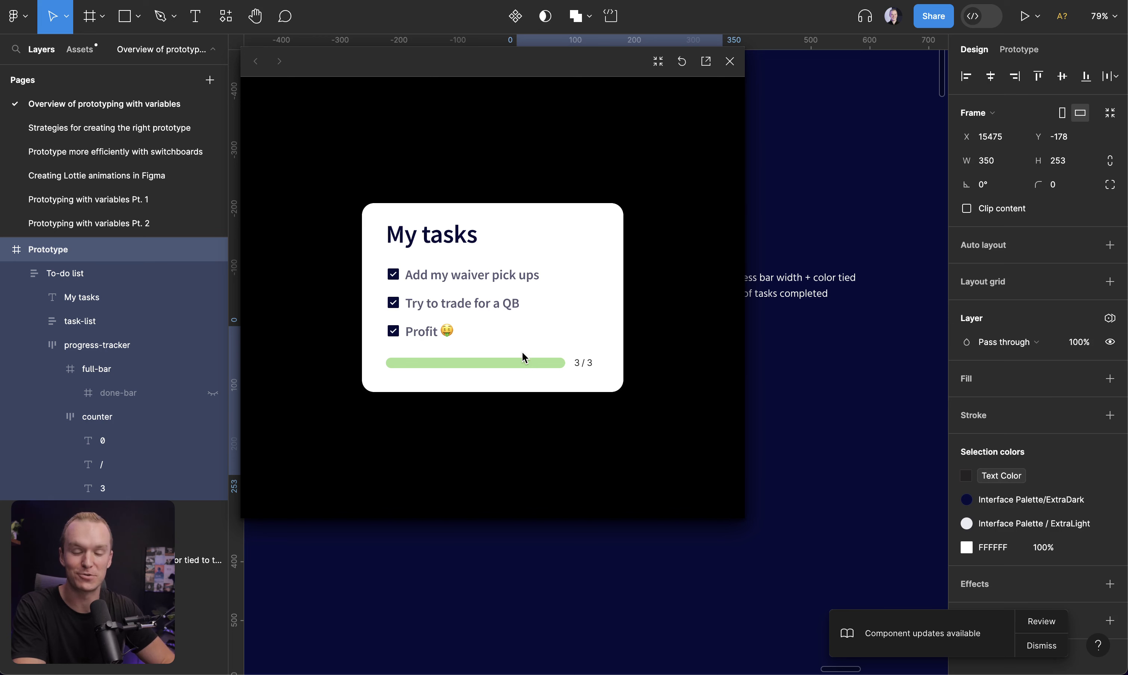
pyautogui.click(729, 61)
pyautogui.click(728, 183)
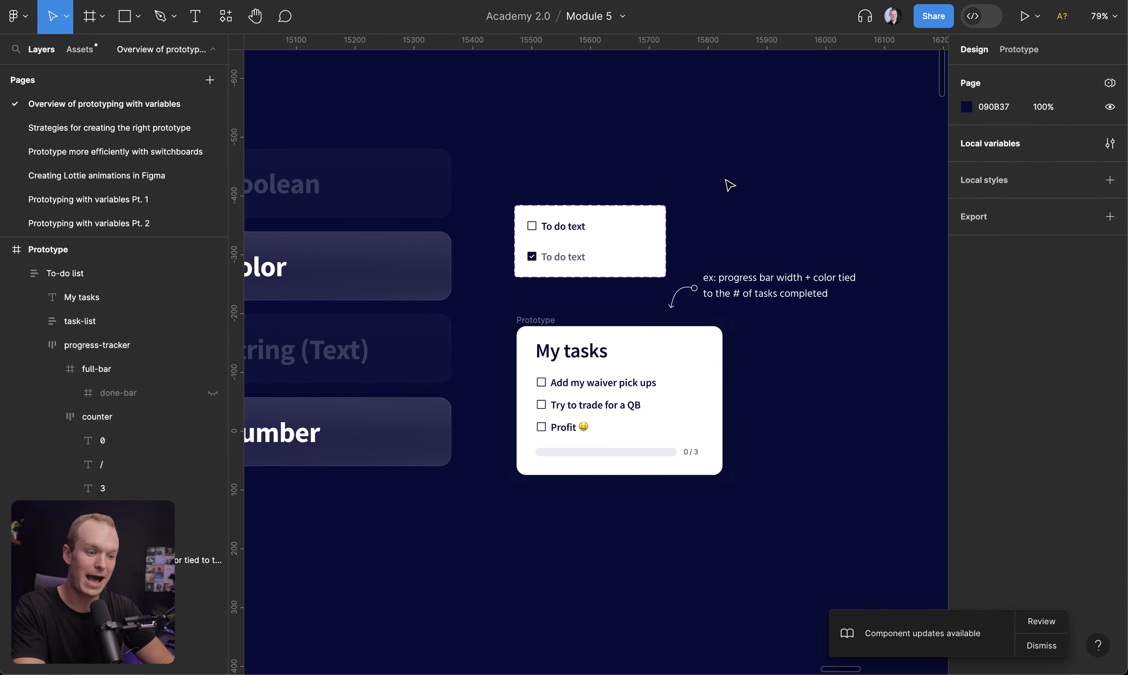
# Examine the to-do item's click interaction and expand its TasksDone set-variable action
pyautogui.hotkey('ctrl', '\\')
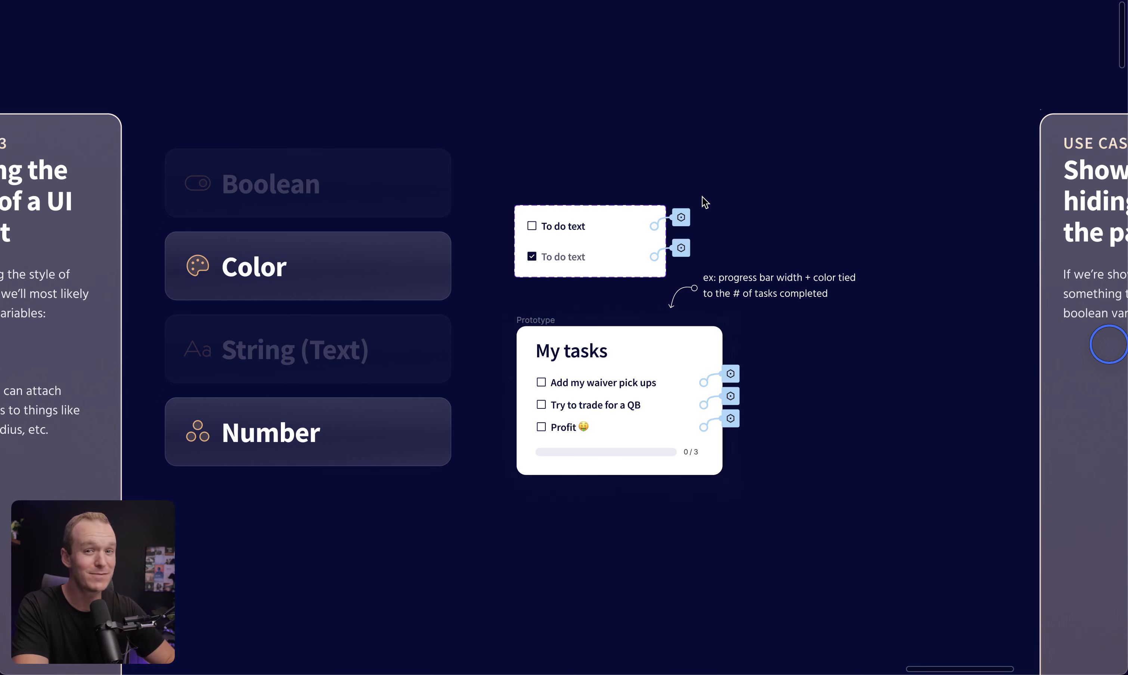
pyautogui.click(558, 220)
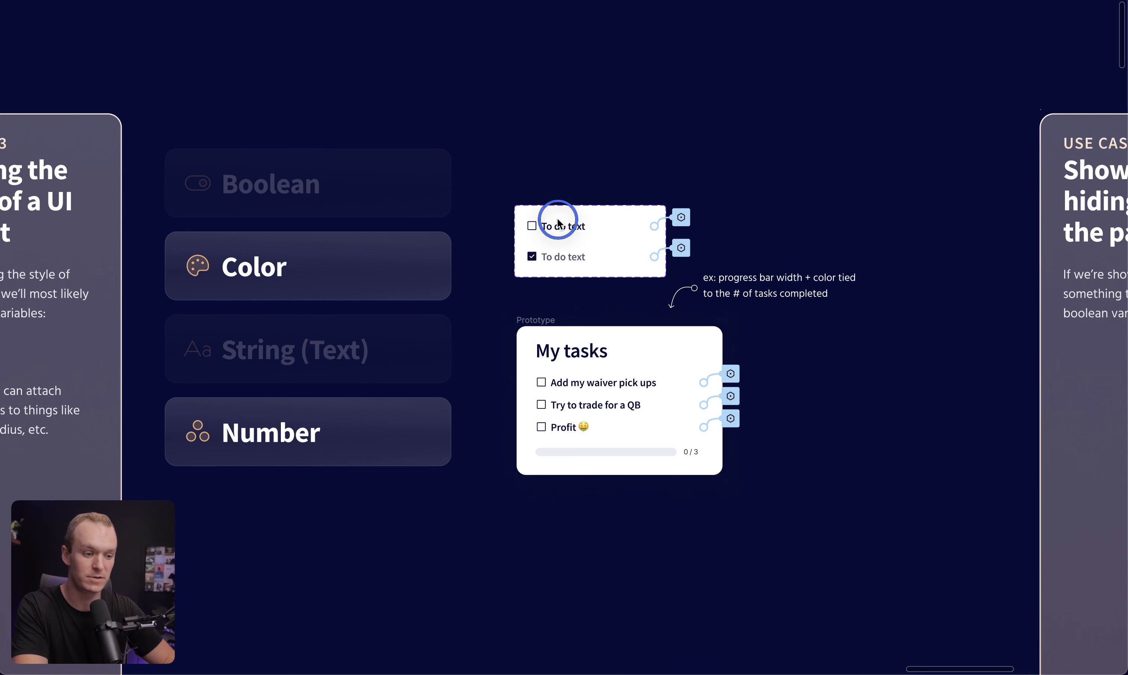
pyautogui.hotkey('ctrl', '\\')
pyautogui.click(1071, 106)
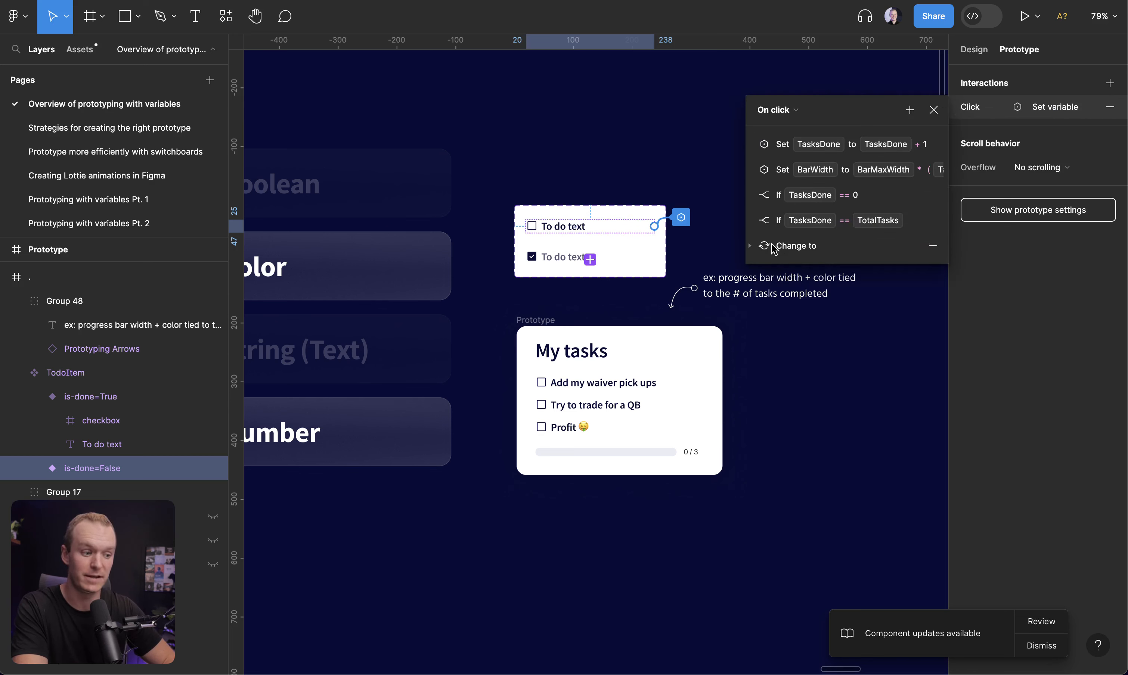
pyautogui.click(750, 146)
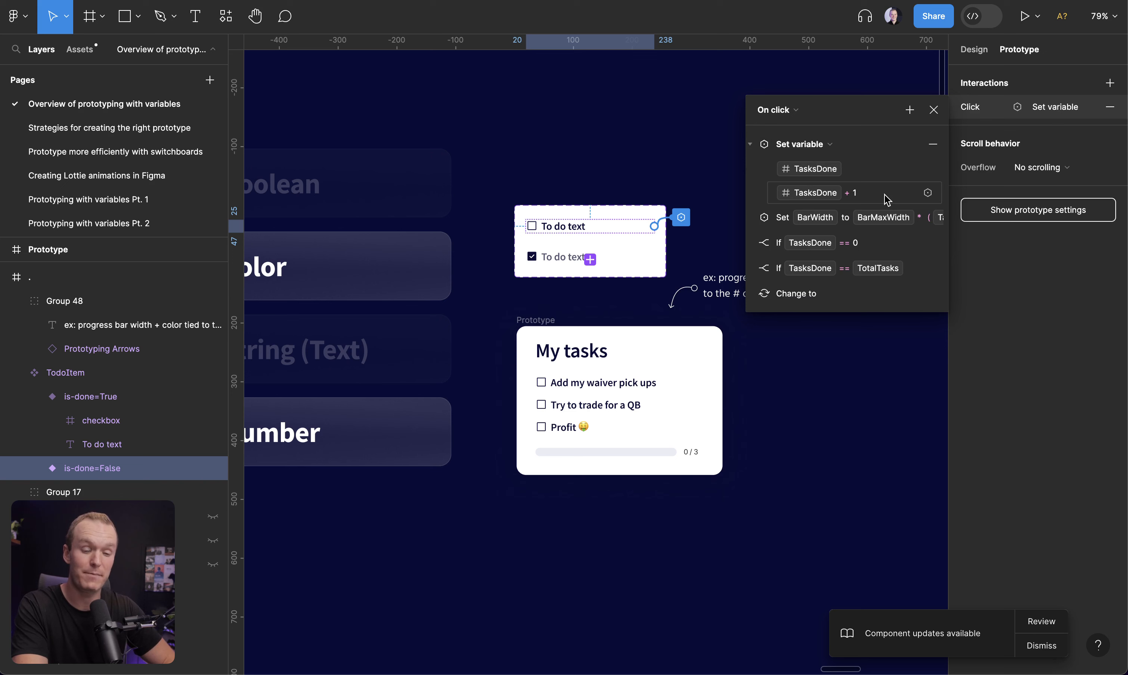
# Inspect the progress counter's number text and its TasksDone variable binding
pyautogui.doubleClick(685, 452)
pyautogui.click(974, 49)
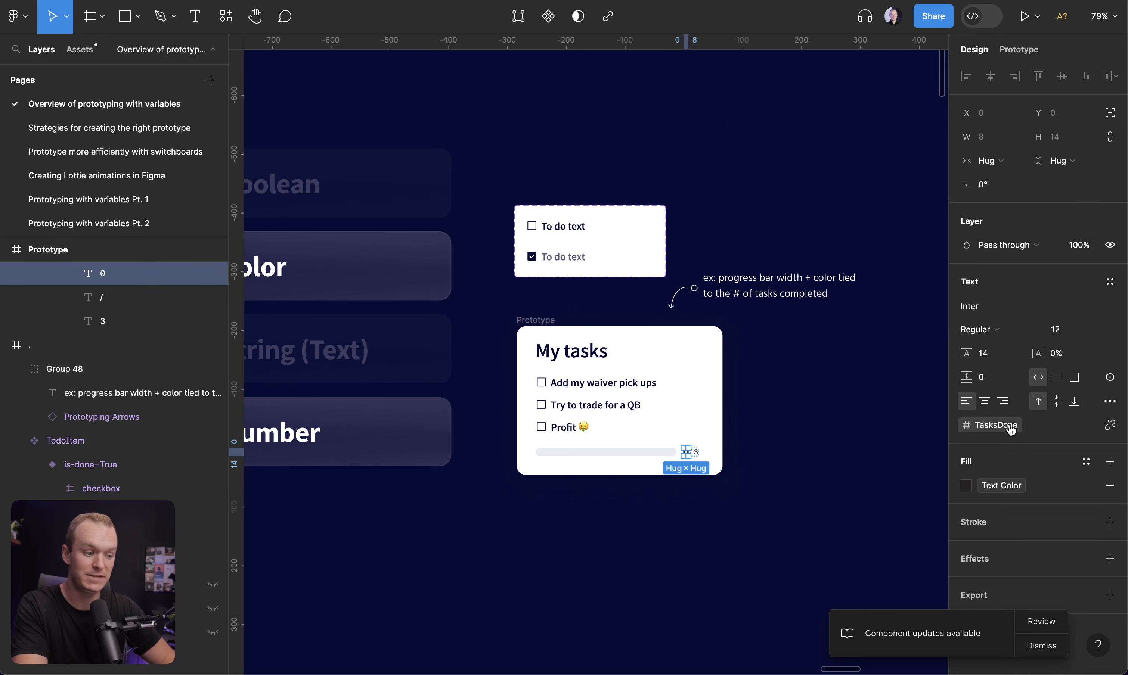
pyautogui.press('Escape')
# Preview the My tasks prototype again, checking off all three tasks, then close the preview
pyautogui.hotkey('shift', 'space')
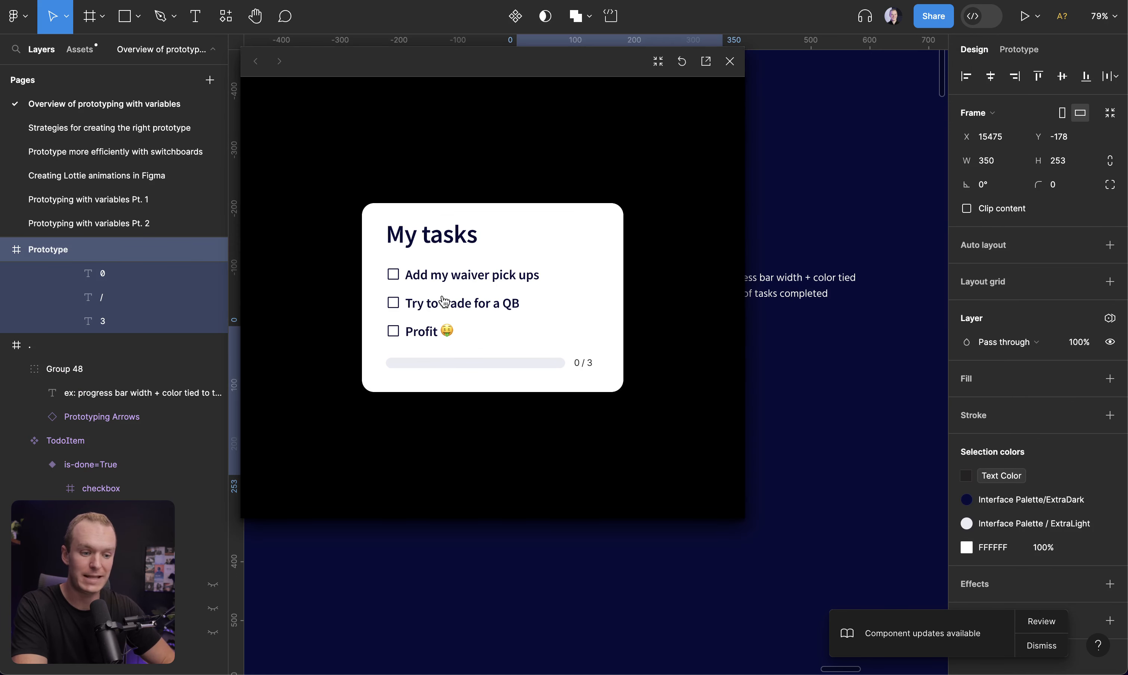
pyautogui.click(393, 274)
pyautogui.click(392, 303)
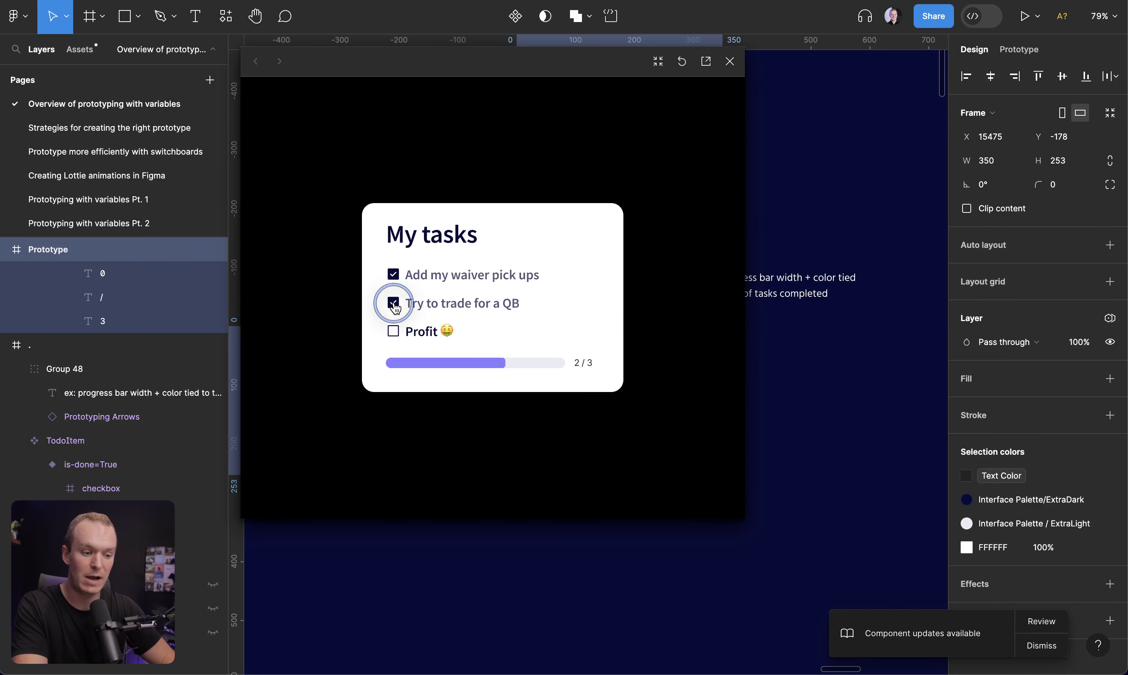
pyautogui.click(394, 337)
pyautogui.click(730, 61)
pyautogui.press('Escape')
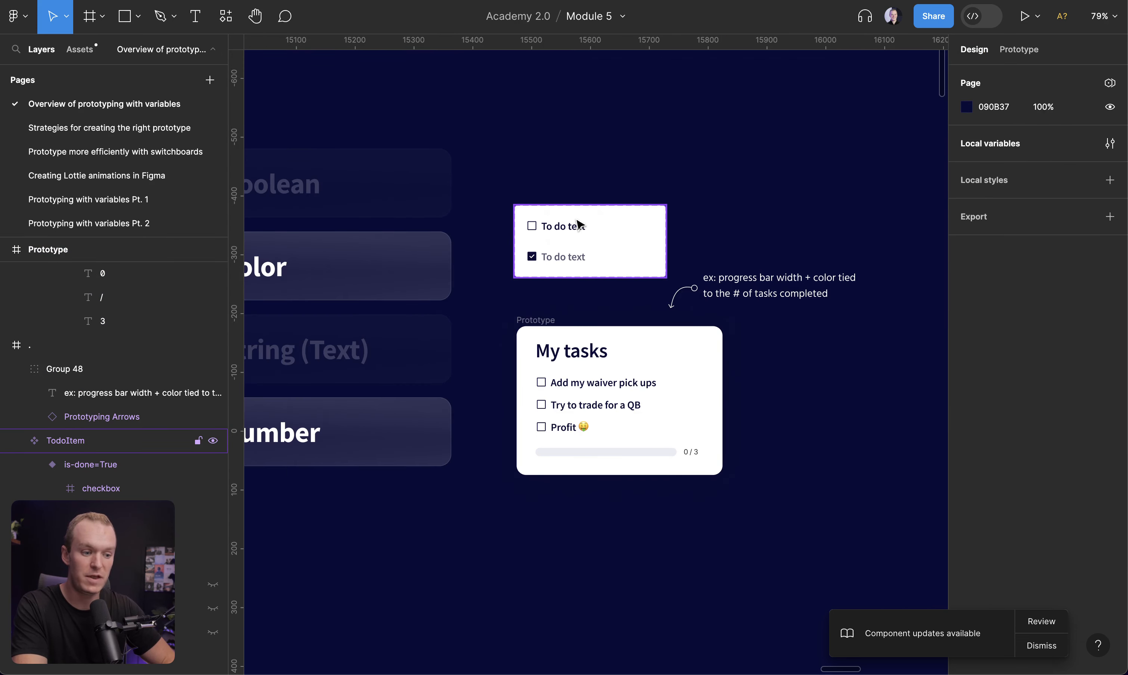
# Open the to-do item's click interaction and expand the set-variable action for BarWidth
pyautogui.click(579, 224)
pyautogui.click(1019, 49)
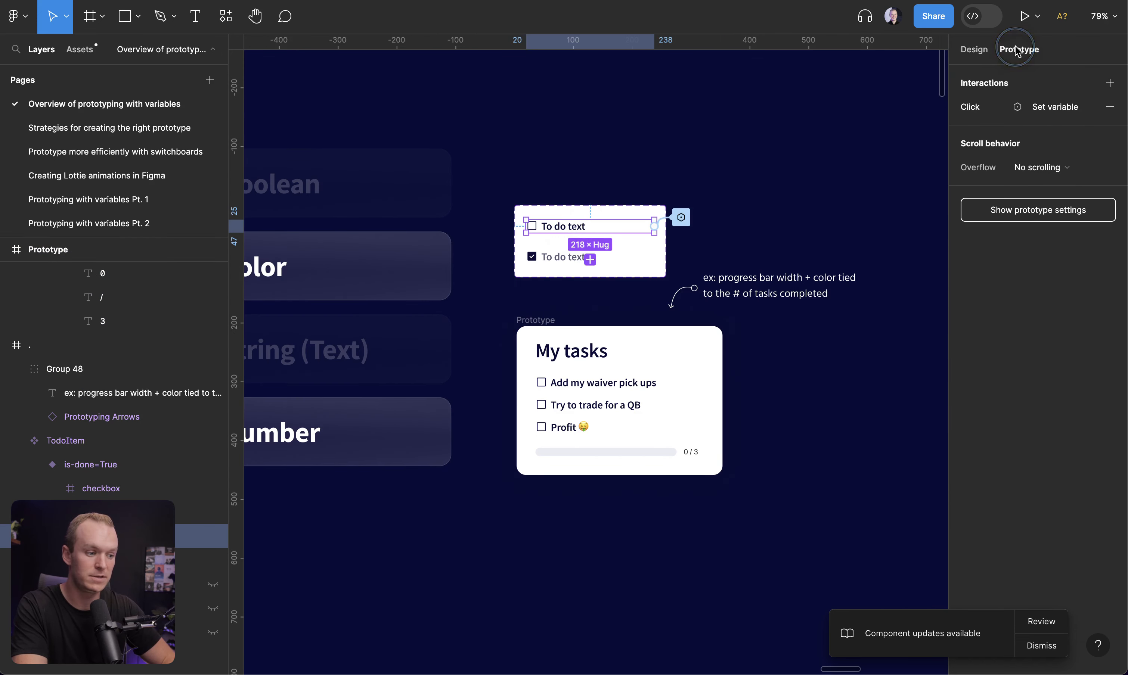
pyautogui.click(1025, 105)
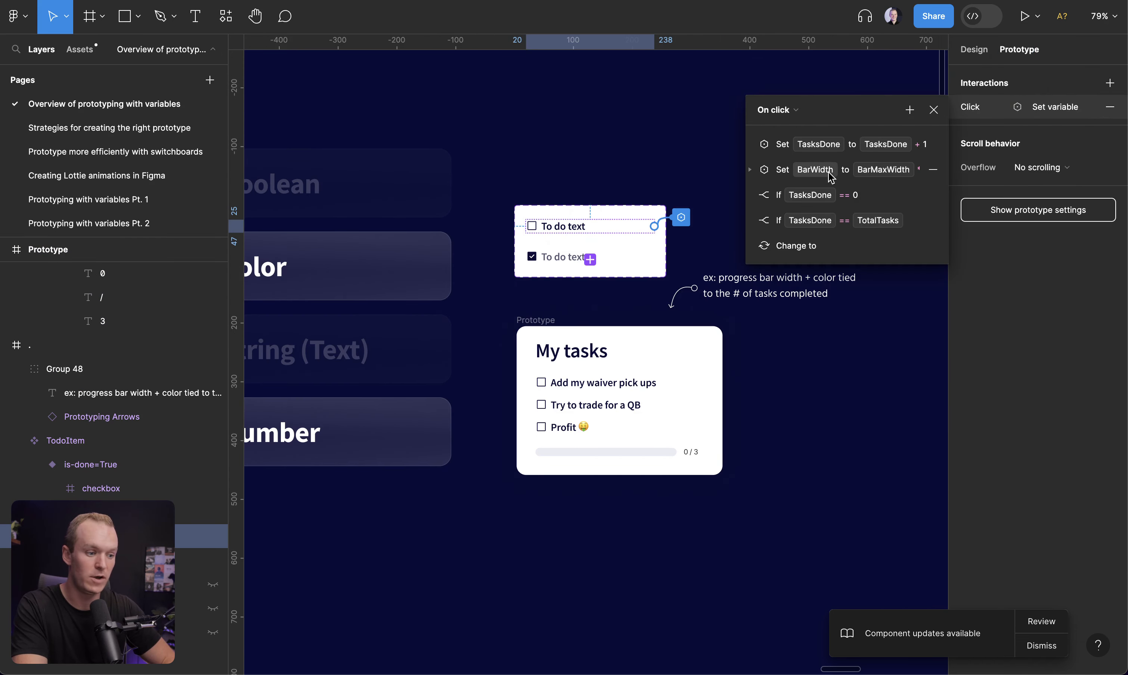
pyautogui.click(750, 173)
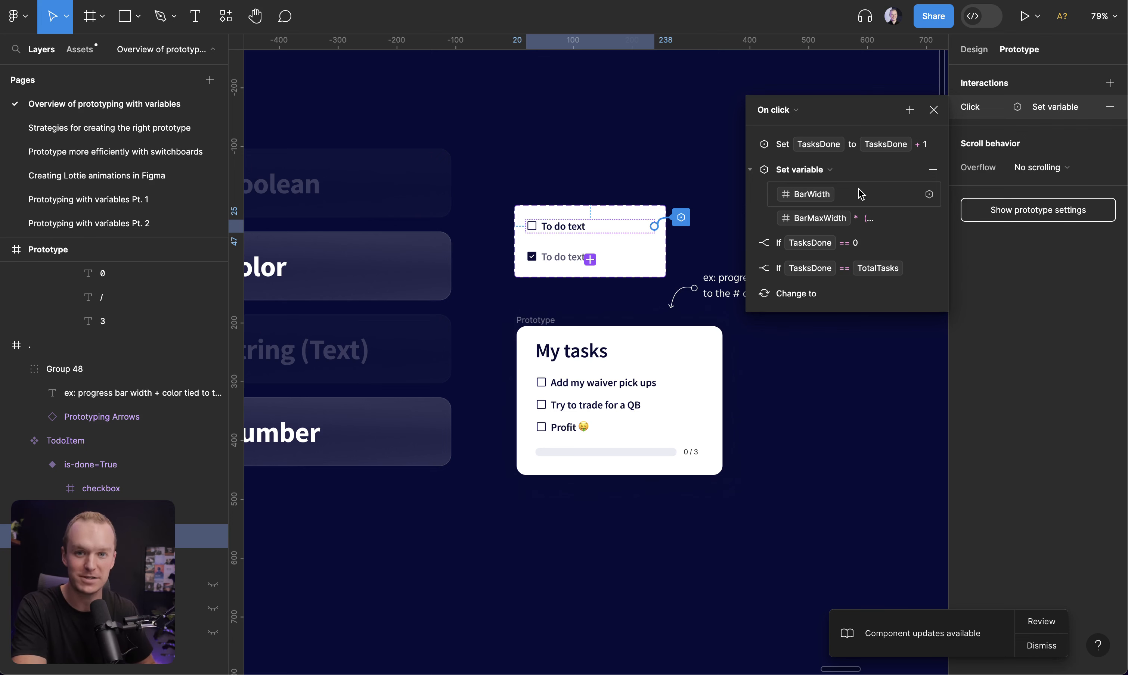
pyautogui.click(647, 276)
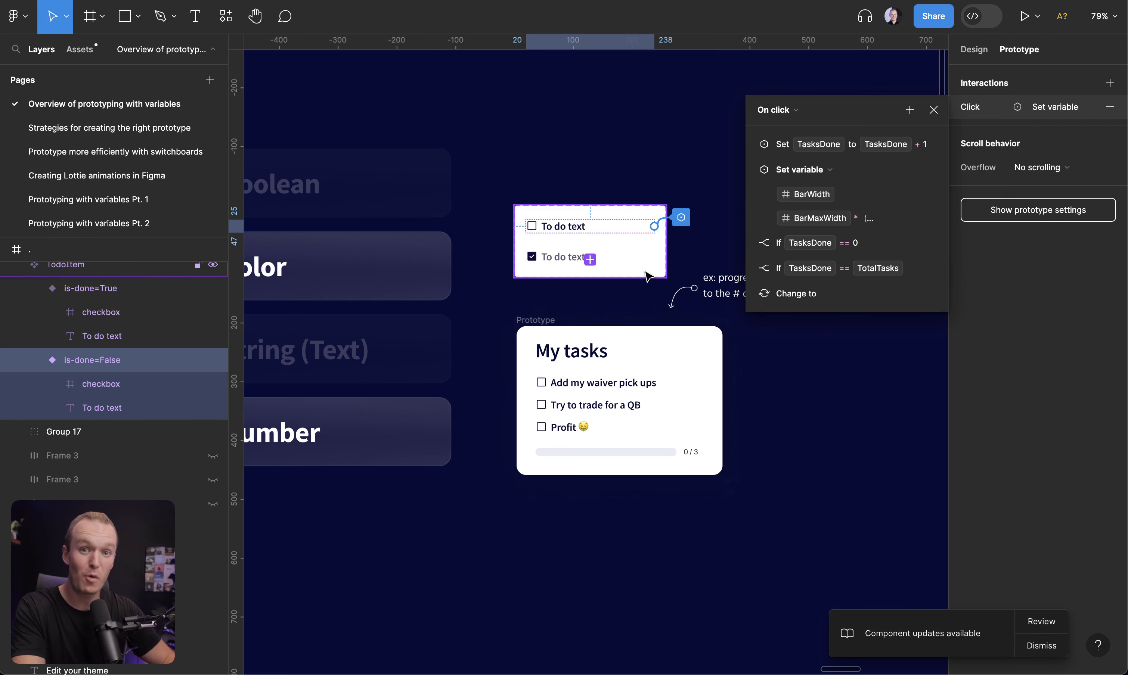
# Inspect the done-bar layer's width and the number variables available to bind to it
pyautogui.click(554, 453)
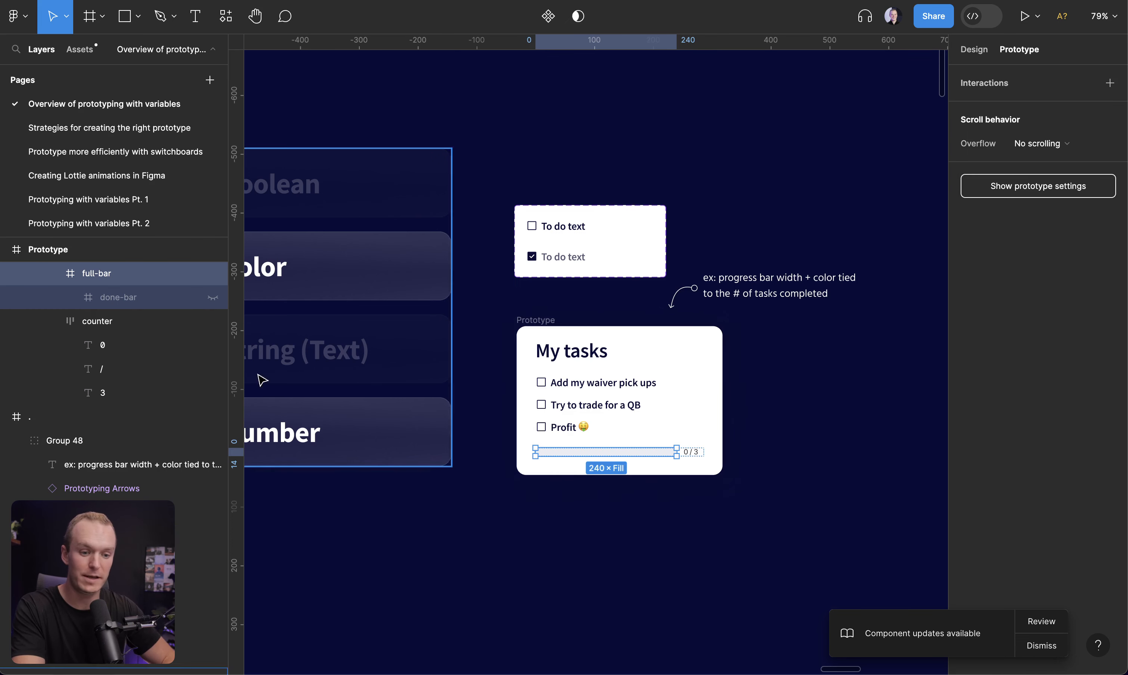
pyautogui.click(111, 298)
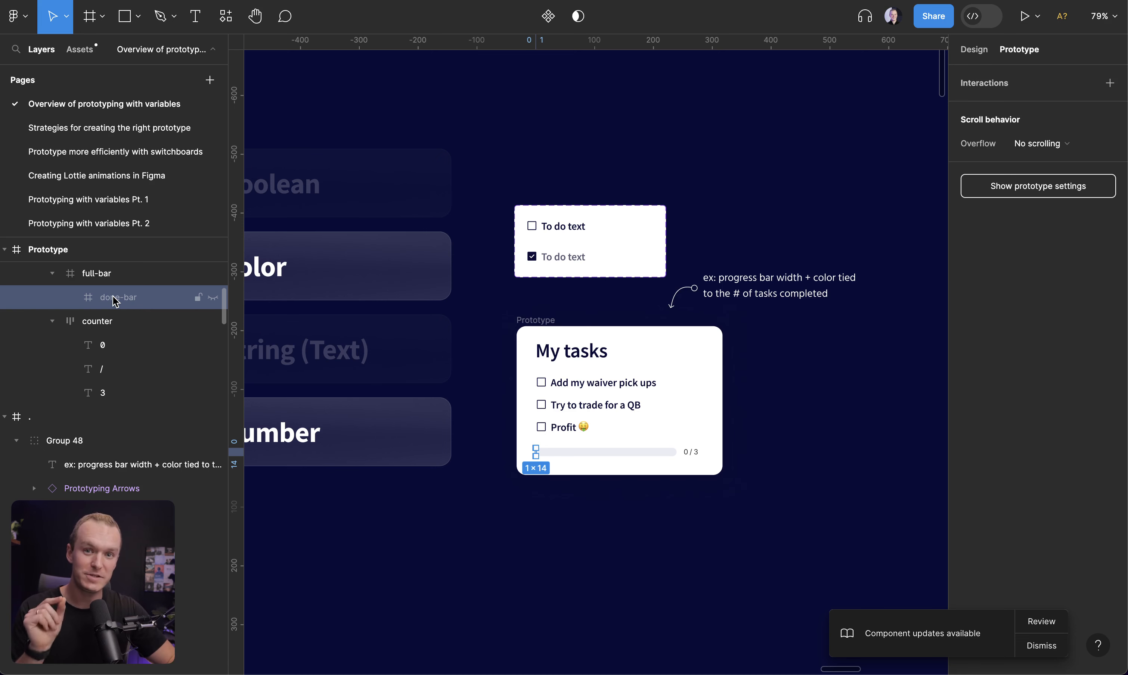
pyautogui.click(973, 49)
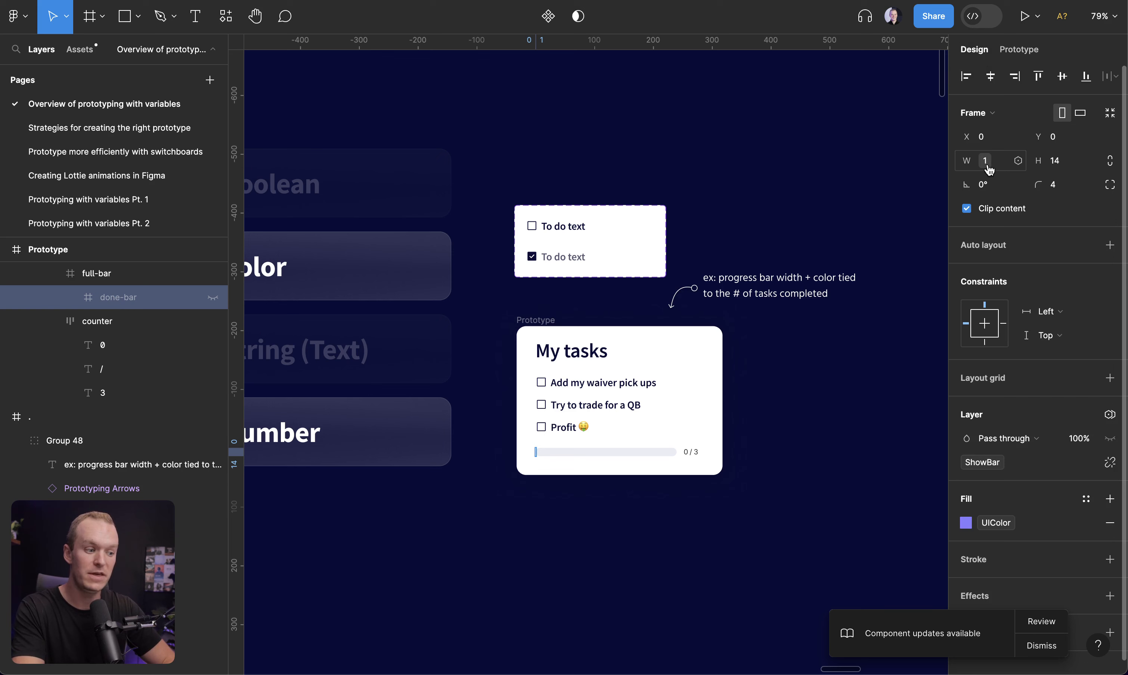
pyautogui.click(1016, 160)
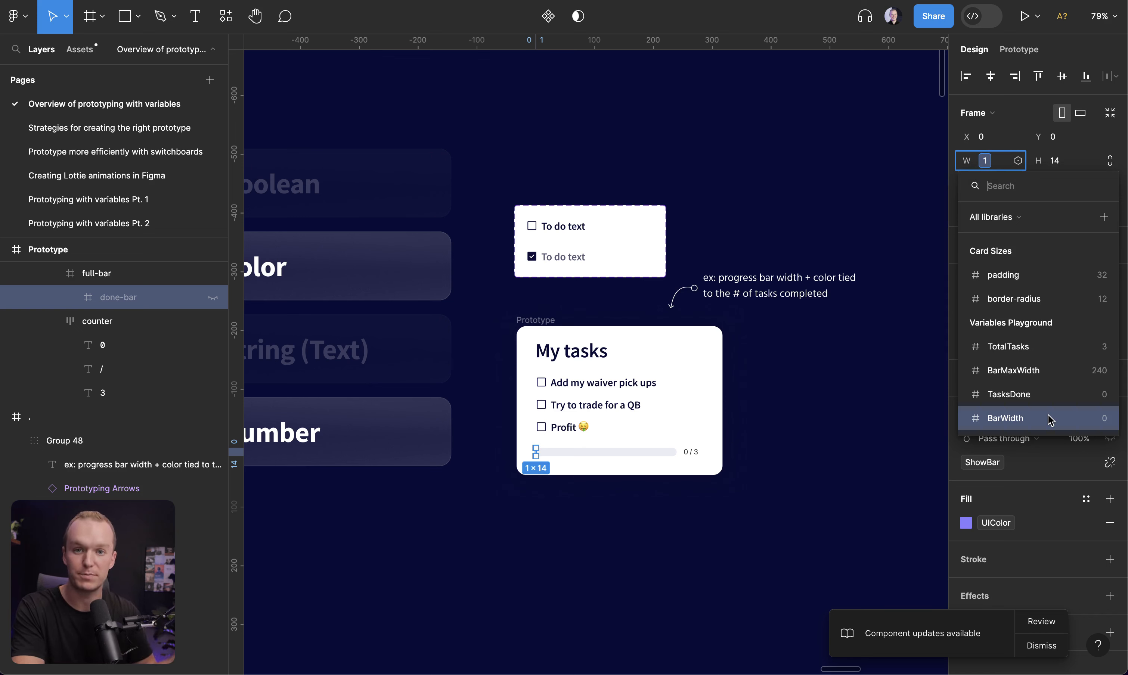
pyautogui.press('Escape')
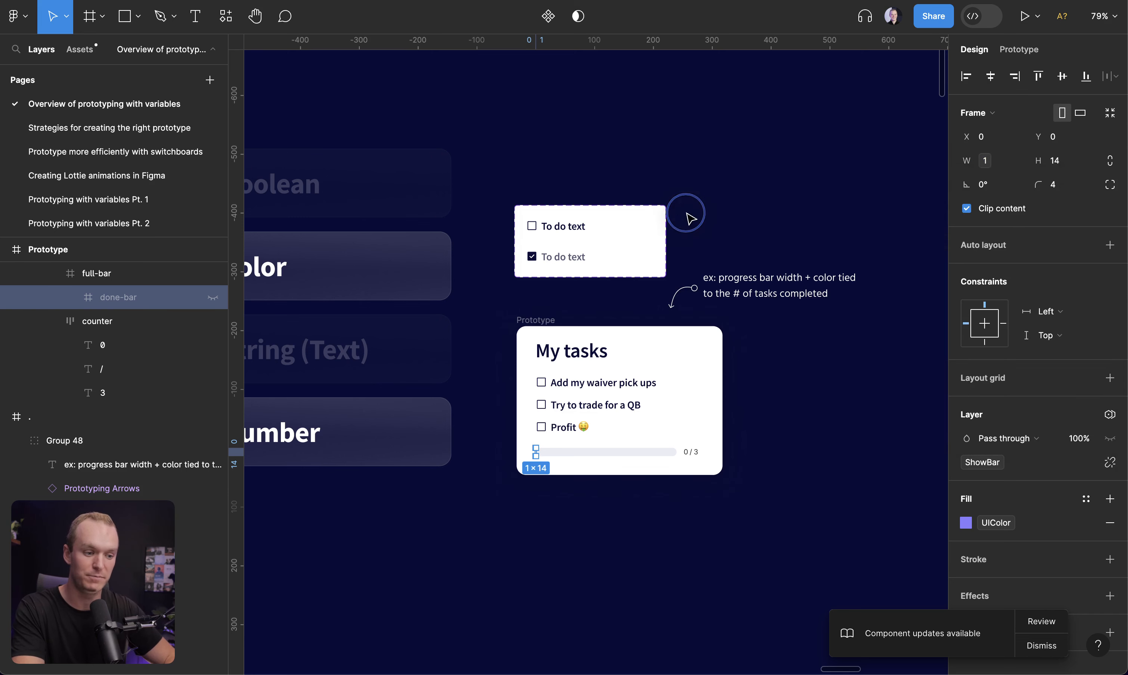
# Examine the BarWidth expression of BarMaxWidth times TasksDone divided by TotalTasks in the to-do item's interaction
pyautogui.click(589, 226)
pyautogui.click(589, 226)
pyautogui.click(1018, 48)
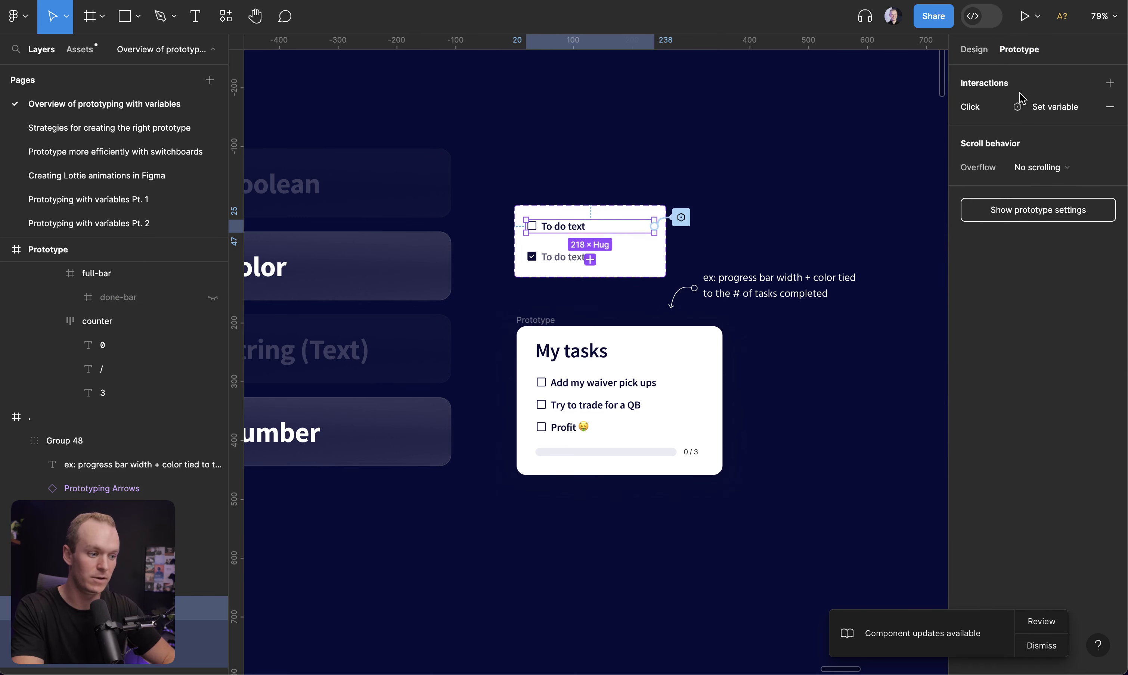
pyautogui.click(990, 110)
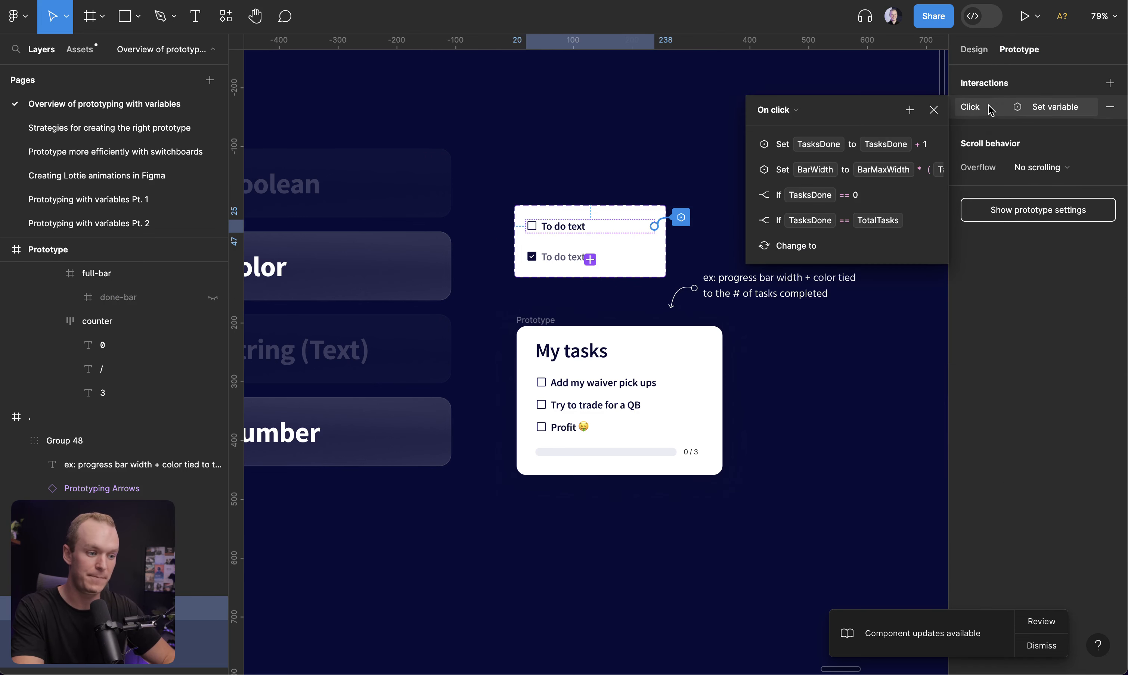
pyautogui.click(753, 175)
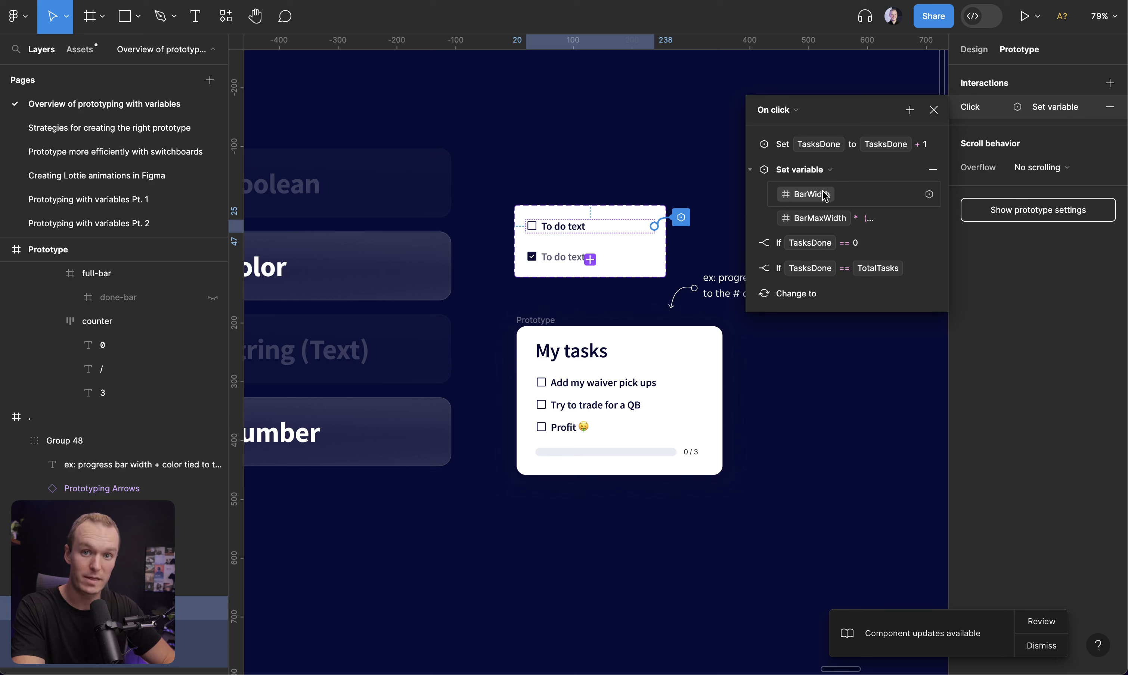
pyautogui.click(800, 222)
pyautogui.click(800, 222)
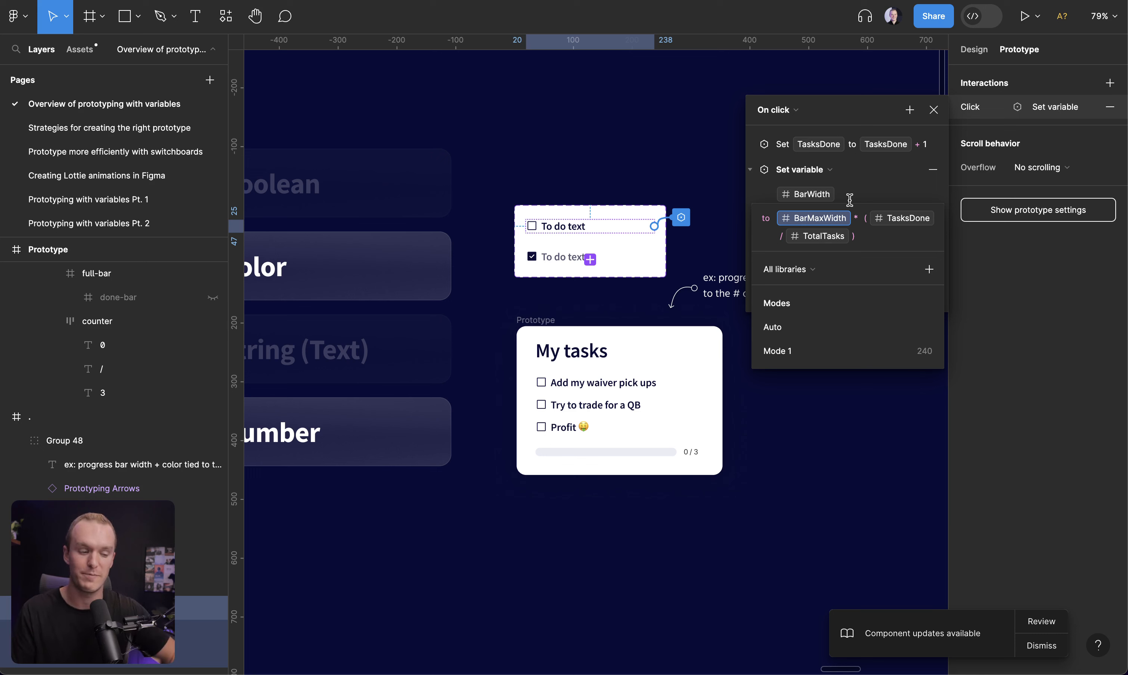
pyautogui.write('*')
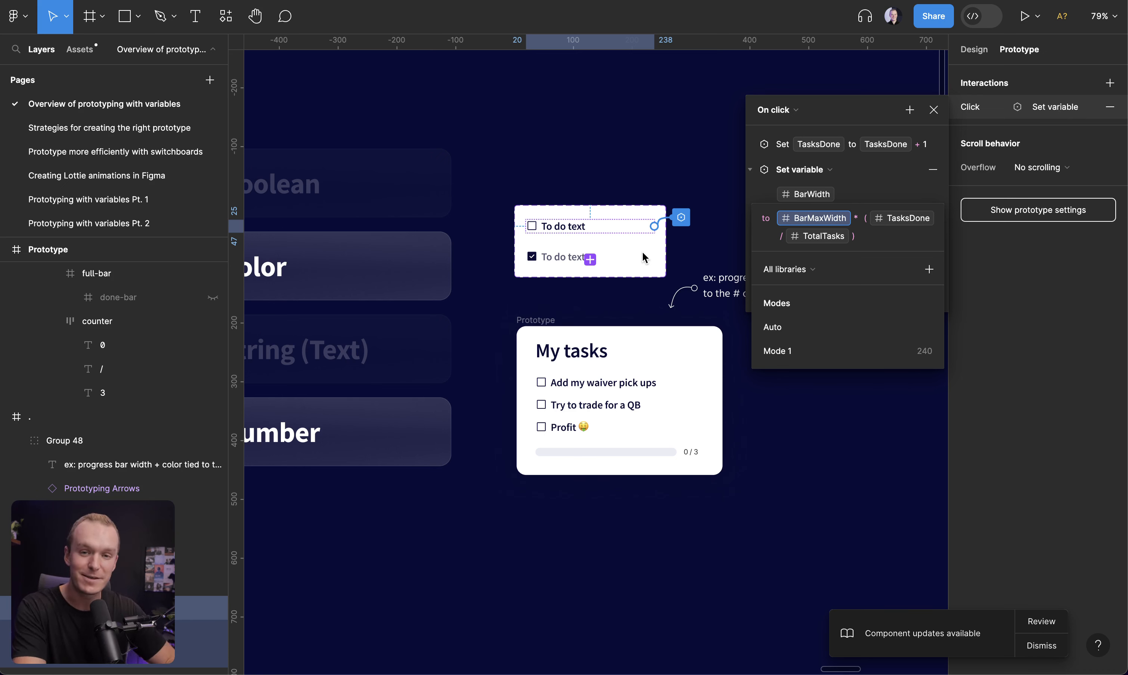
pyautogui.click(935, 117)
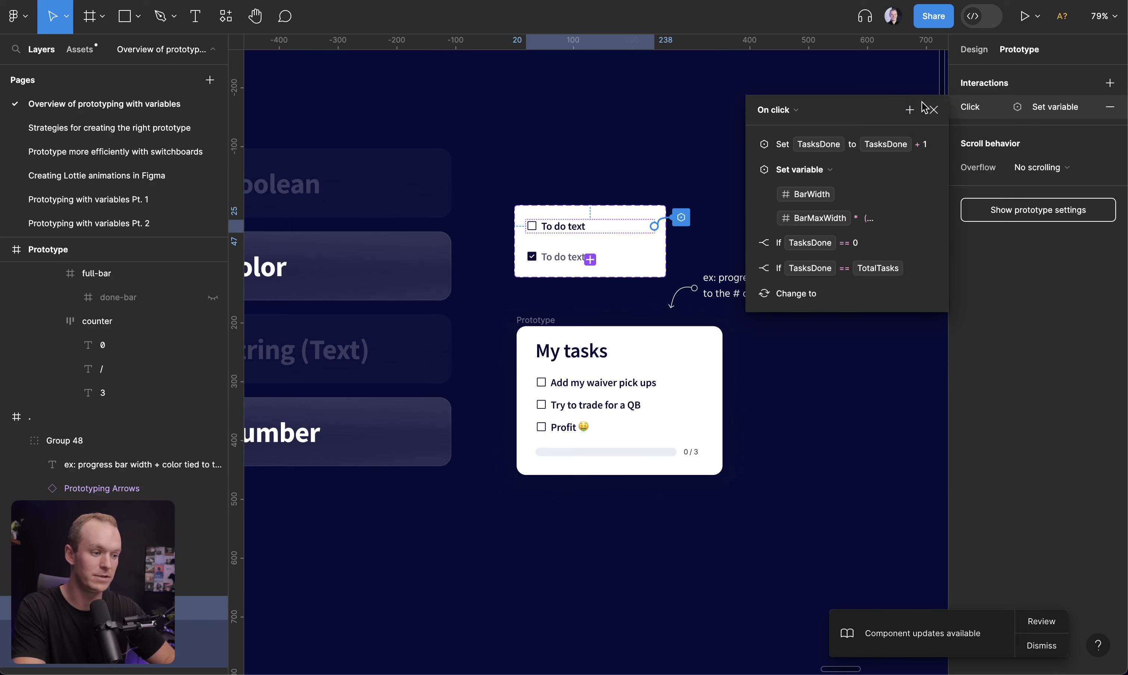
pyautogui.click(934, 110)
# Review the four steps to prototyping with variables on the summary slide
pyautogui.click(815, 113)
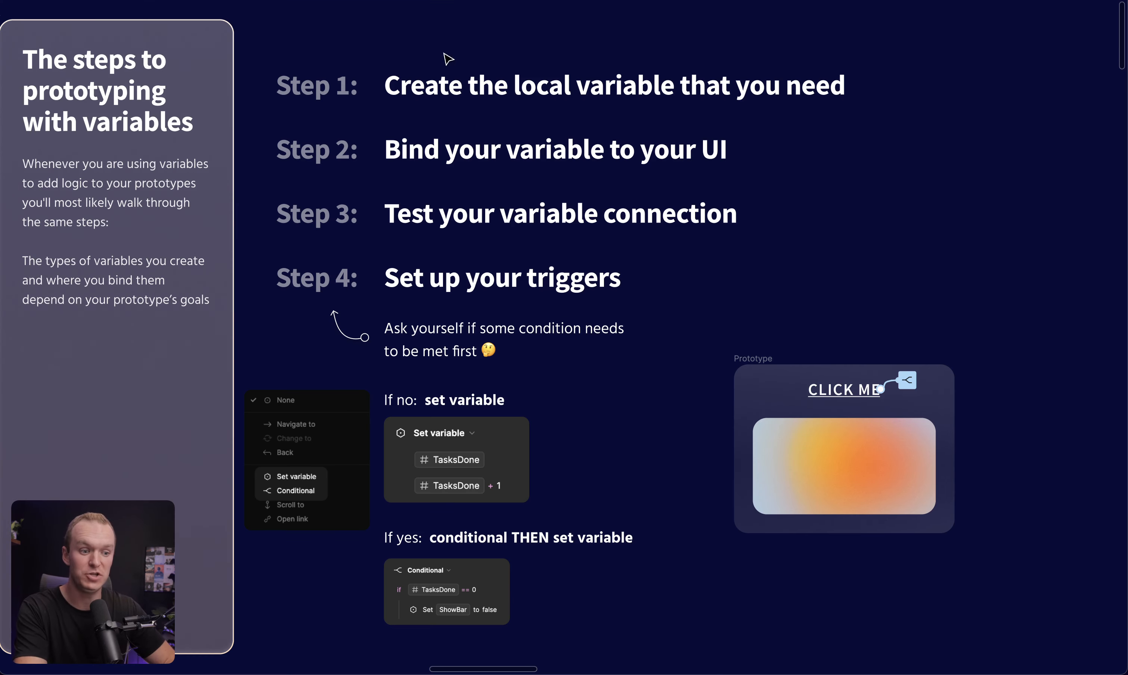
pyautogui.click(499, 91)
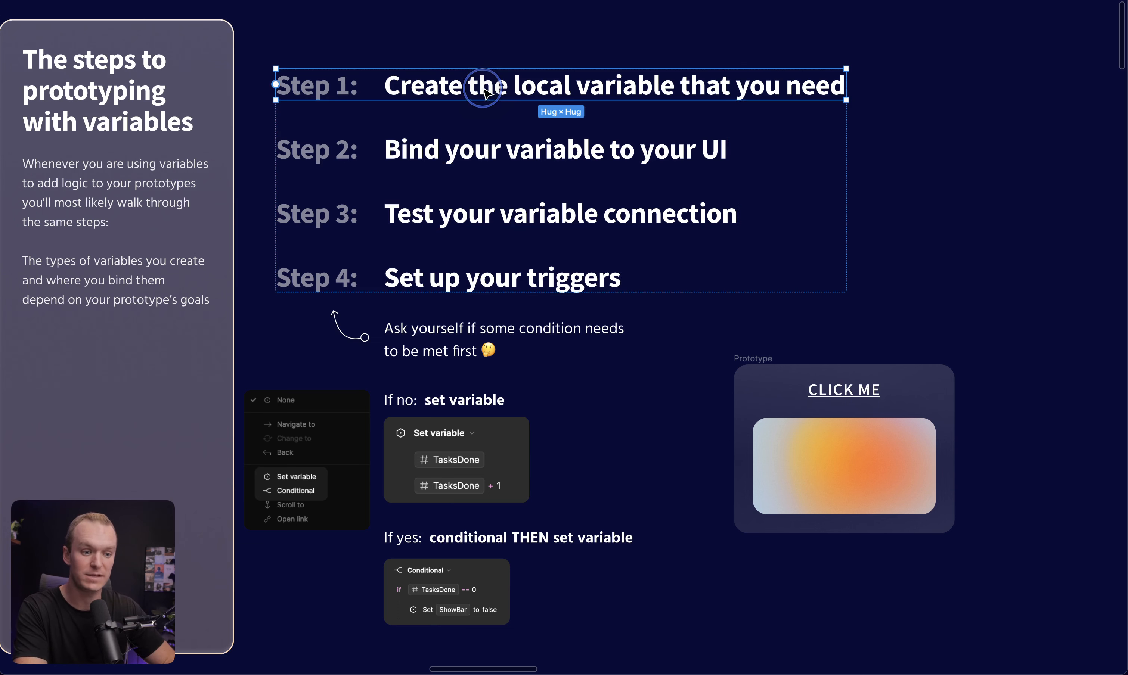
pyautogui.click(412, 151)
pyautogui.click(412, 213)
pyautogui.click(412, 275)
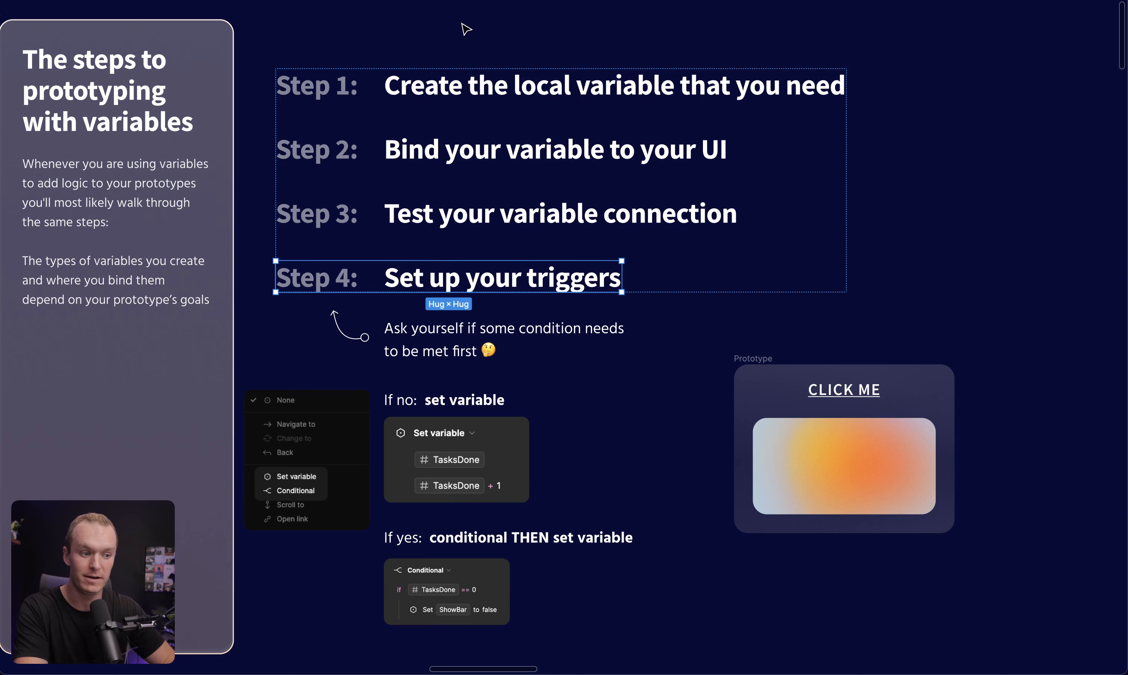
# Test the isVisible Boolean variable by toggling its value between False and True in the local variables, watching the prototype card
pyautogui.click(461, 37)
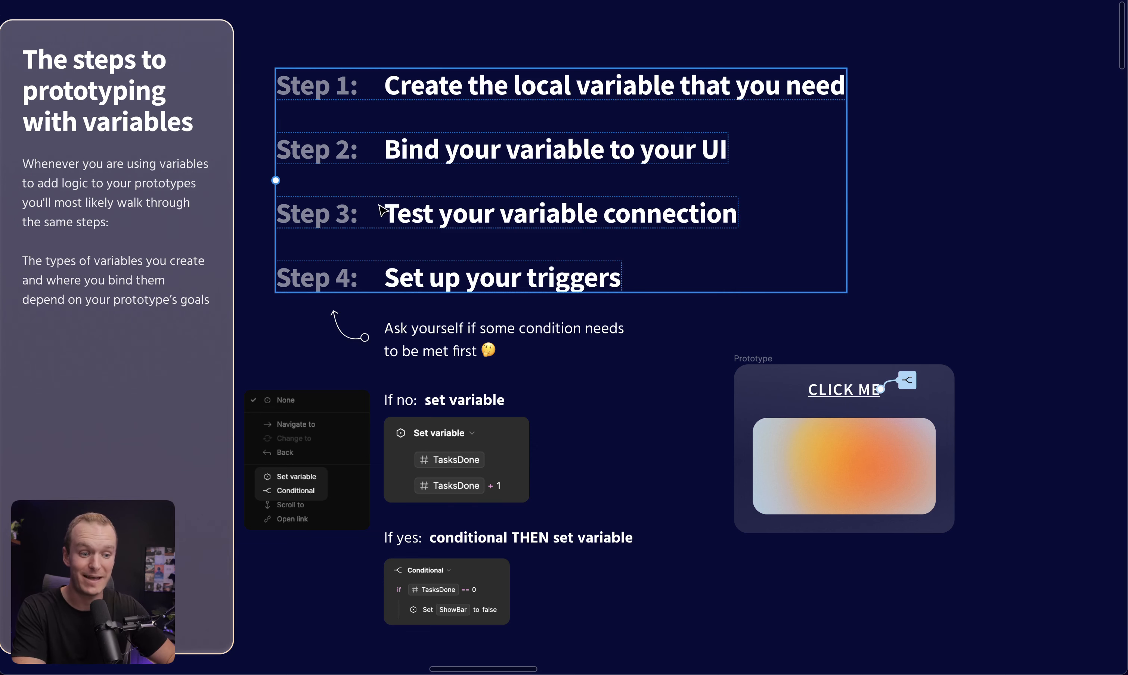
pyautogui.doubleClick(383, 220)
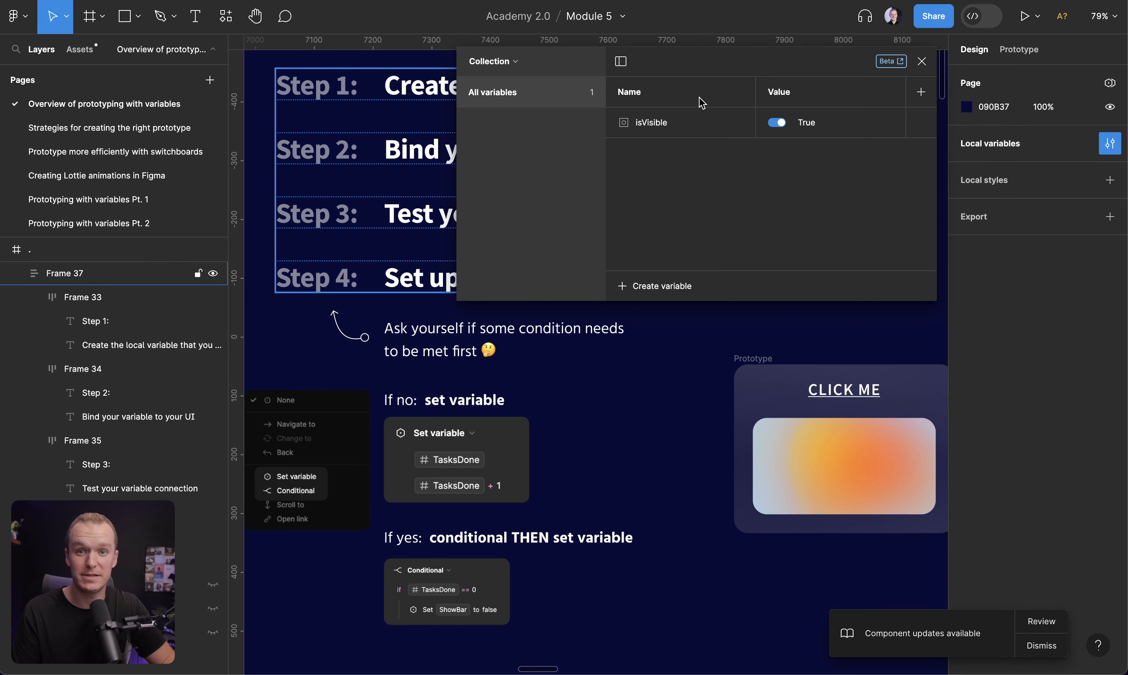
pyautogui.click(780, 124)
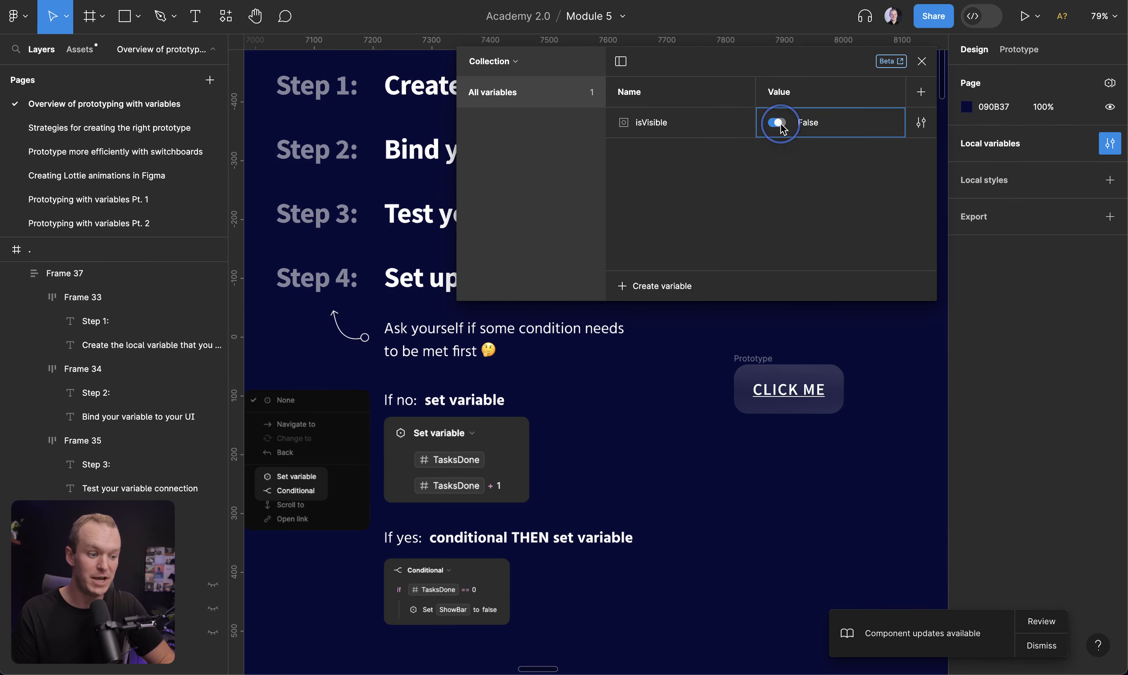
pyautogui.click(781, 124)
pyautogui.click(780, 124)
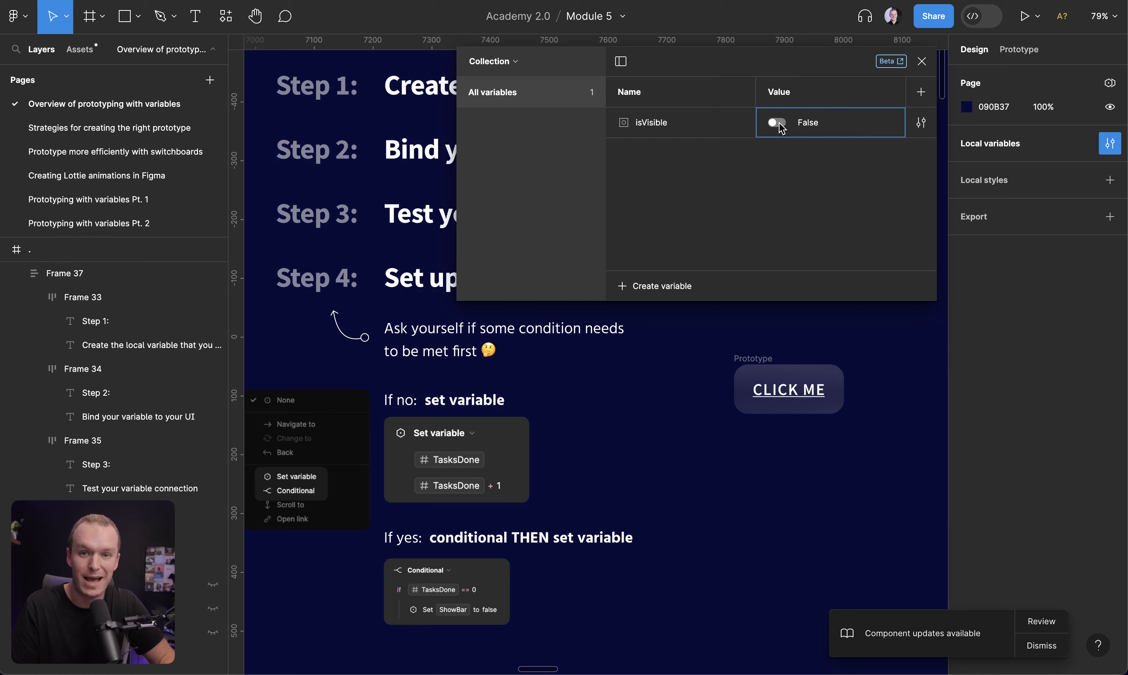
pyautogui.click(780, 124)
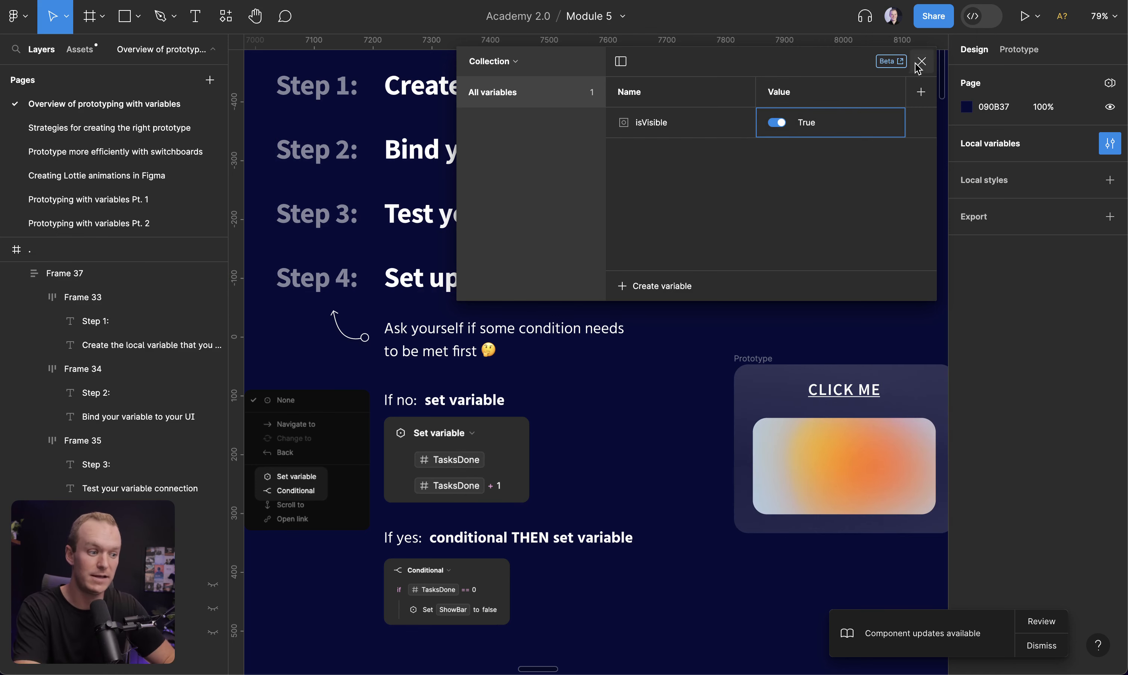
pyautogui.hotkey('ctrl', '\\')
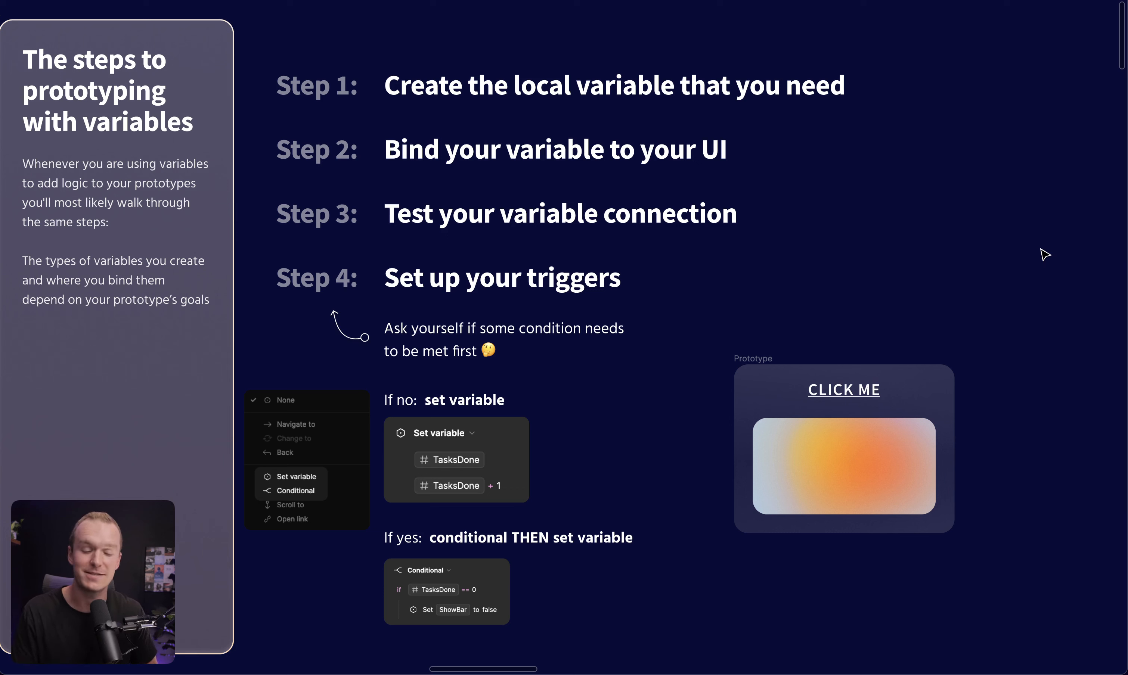